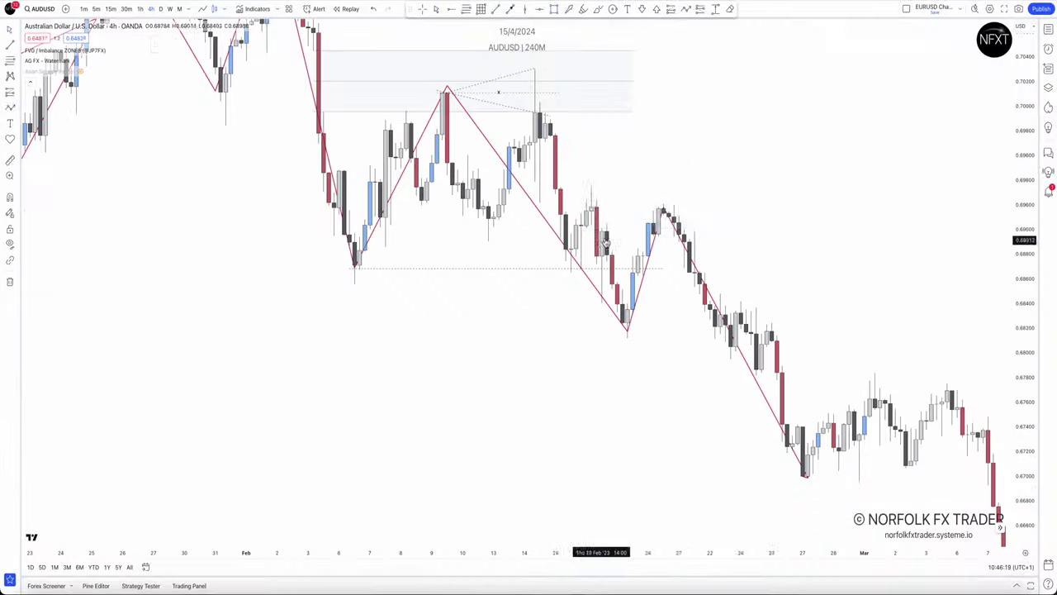
Step: Draw a rectangle zone over the mid-February 2023 highs on the 4-hour chart, from about 0.690 to 0.694
drag(715, 186, 590, 227)
drag(834, 66, 535, 180)
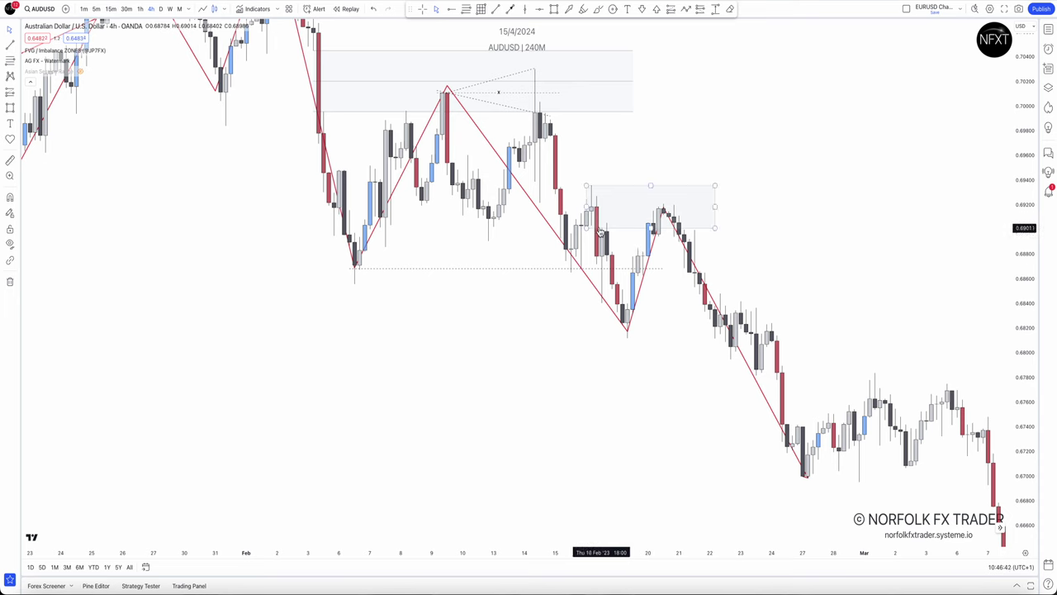
click(554, 9)
drag(643, 236, 730, 251)
scroll(697, 284, down, 6)
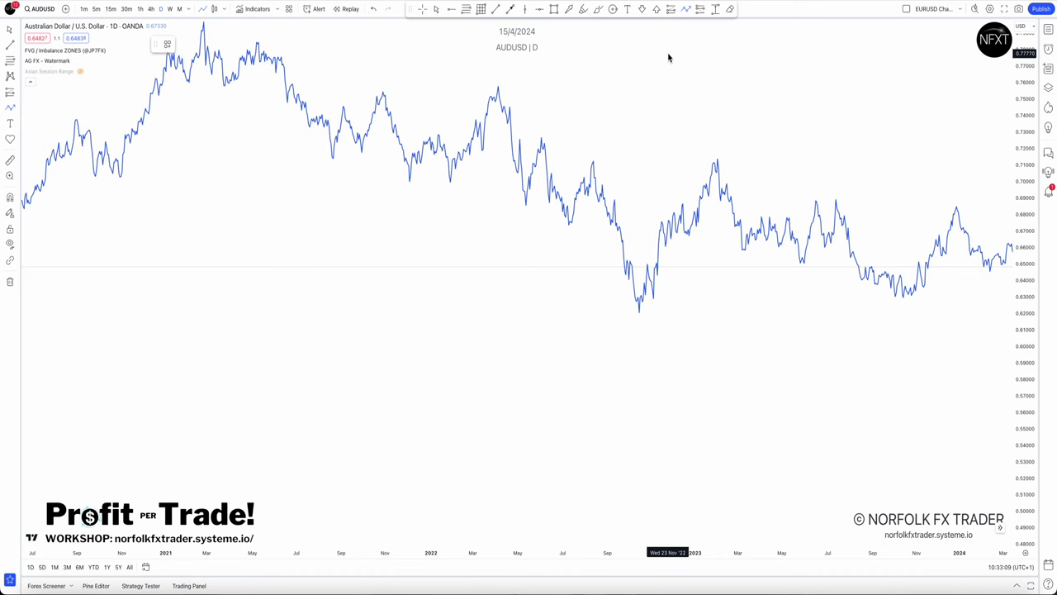
Step: Draw a five-leg descending zigzag path below the daily price line, from about 0.67 in early 2021 to about 0.55 in early 2022
click(195, 234)
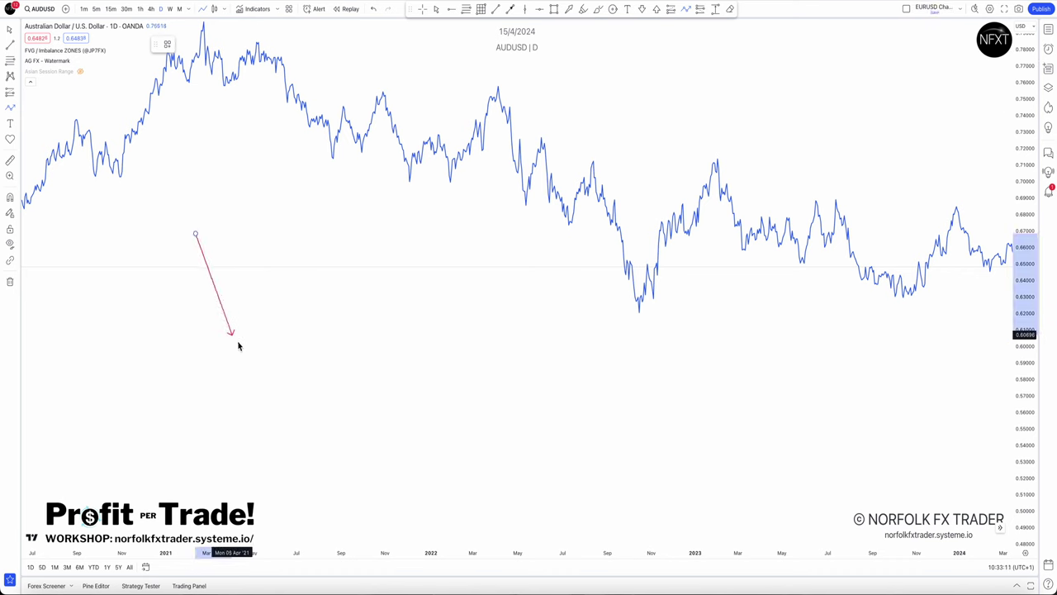
click(238, 340)
double_click(283, 278)
click(336, 390)
click(378, 319)
double_click(441, 431)
click(494, 436)
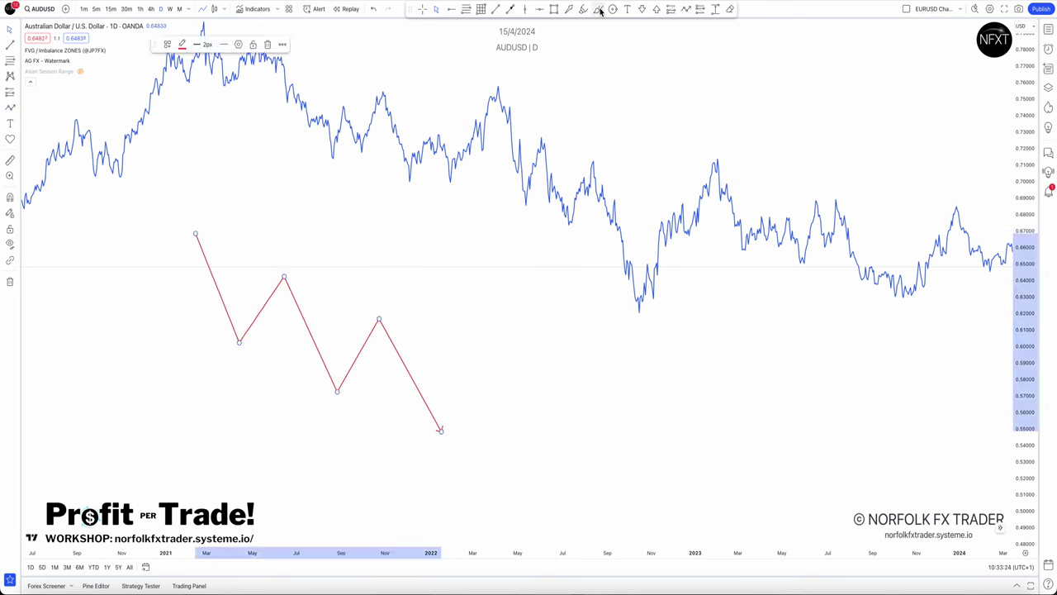
Step: Brush small orange waves along the zigzag from its first low to its end, and circle the whole sketch freehand
click(599, 10)
mouse_move(237, 341)
mouse_down()
mouse_move(284, 275)
mouse_move(294, 333)
mouse_move(303, 321)
mouse_move(314, 364)
mouse_move(337, 391)
mouse_move(342, 357)
mouse_move(369, 335)
mouse_move(376, 344)
mouse_move(384, 328)
mouse_move(396, 379)
mouse_move(430, 399)
mouse_move(439, 429)
mouse_up()
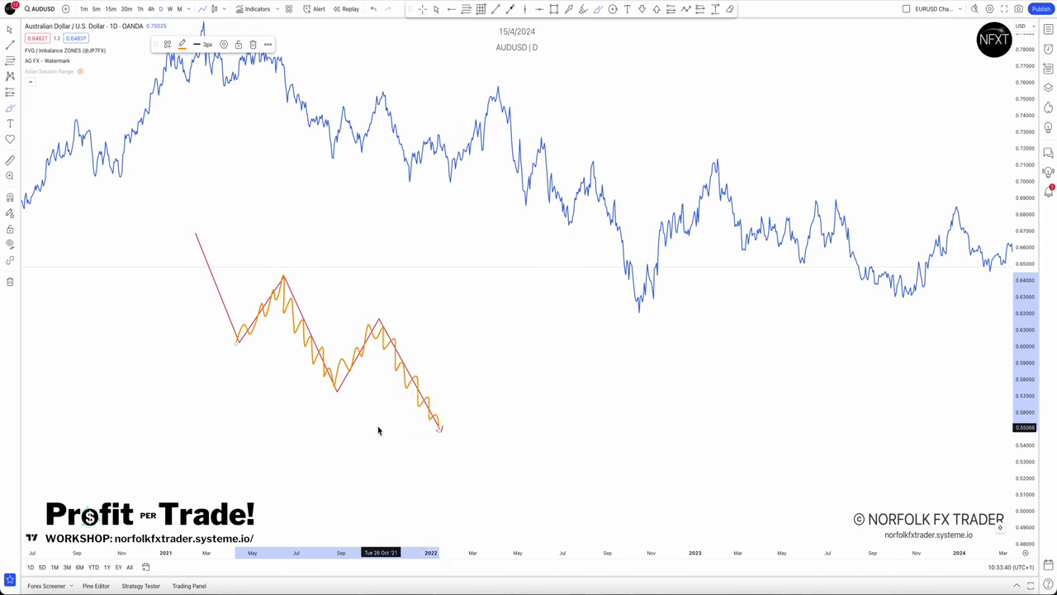
mouse_move(466, 299)
mouse_down()
mouse_move(129, 262)
mouse_move(465, 465)
mouse_move(444, 290)
mouse_up()
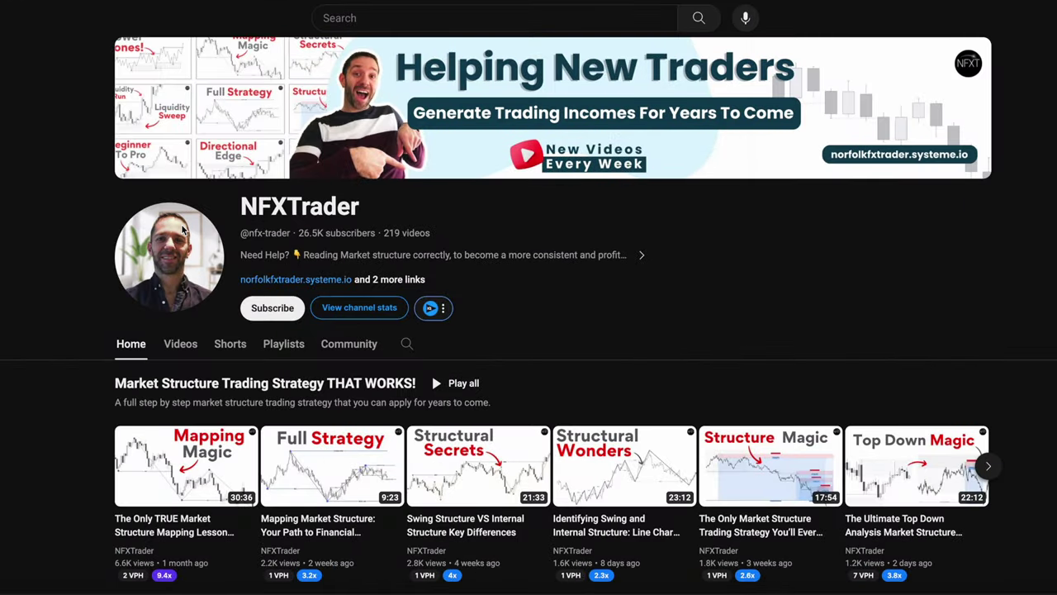
Step: Browse the videos in the Market Structure Trading Strategy playlist on the NFXTrader YouTube channel page
scroll(183, 229, down, 2)
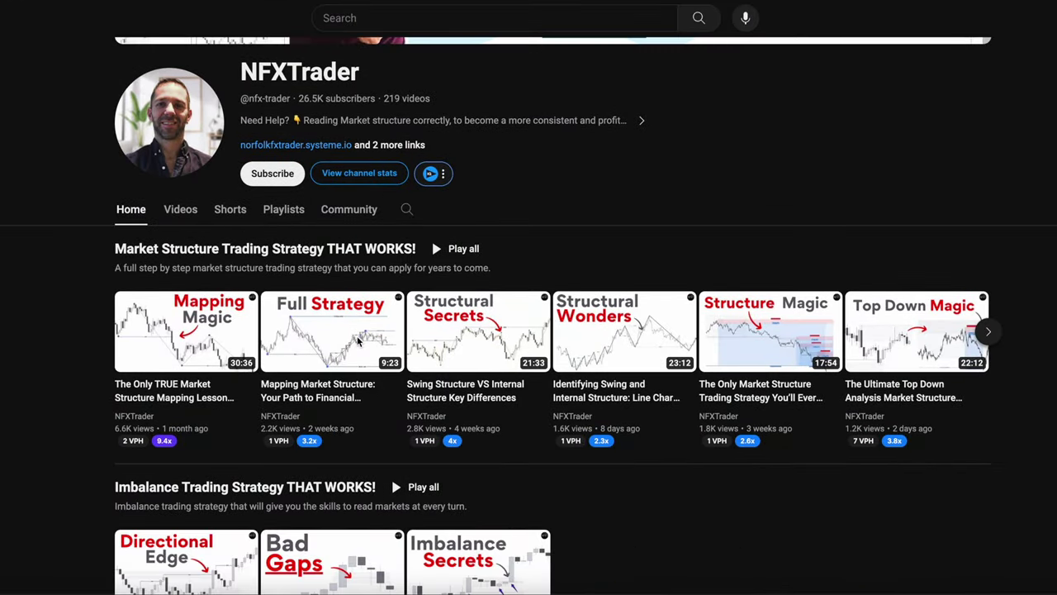
click(989, 333)
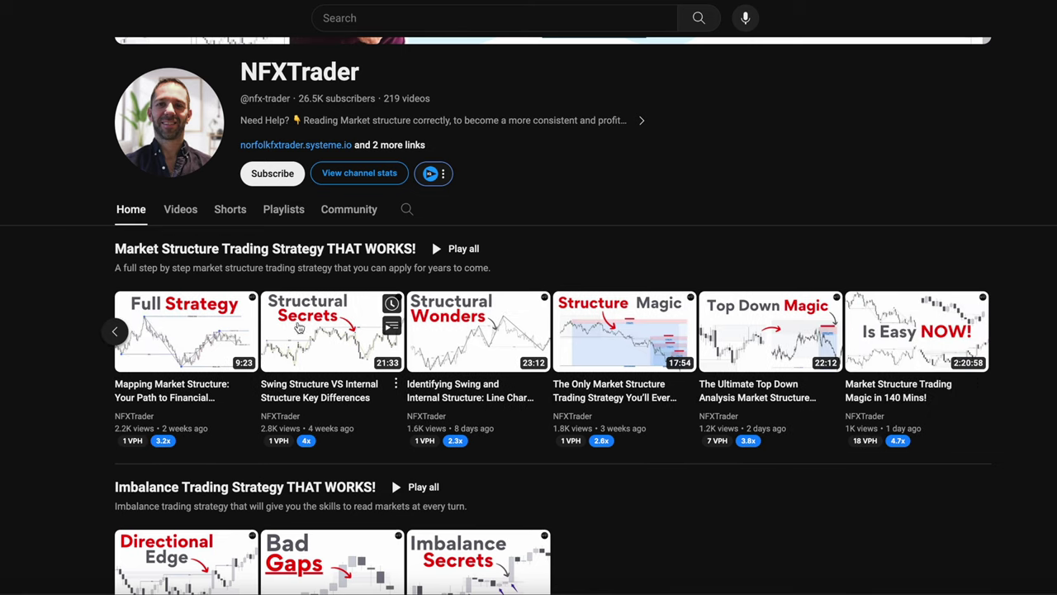
click(115, 331)
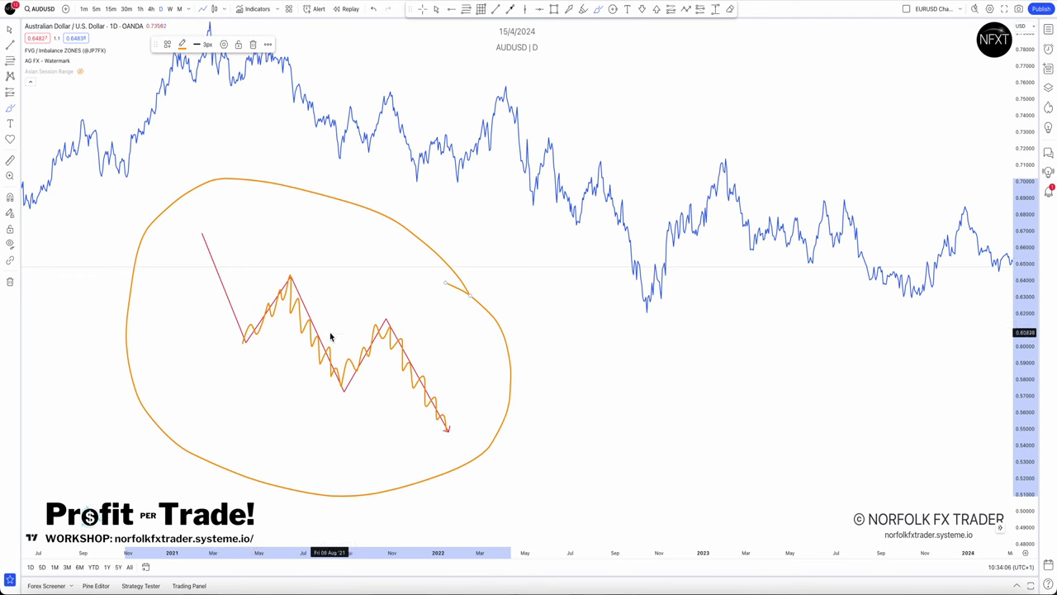
Step: Delete the orange circle on the chart, and undo the orange brush waves and the red zigzag path
key(Delete)
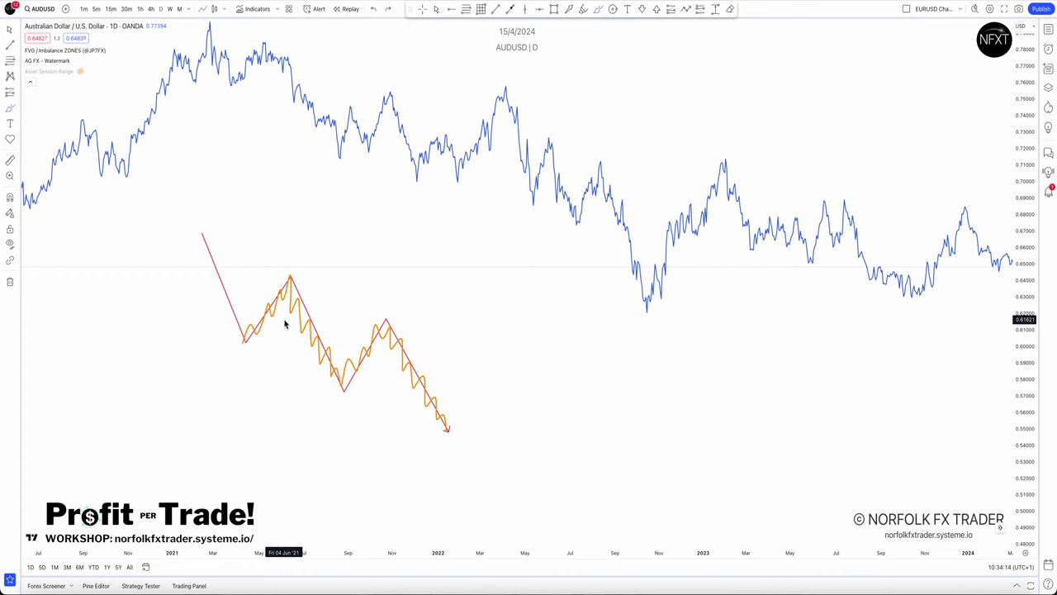
scroll(285, 324, left, 2)
click(437, 10)
key(super+z)
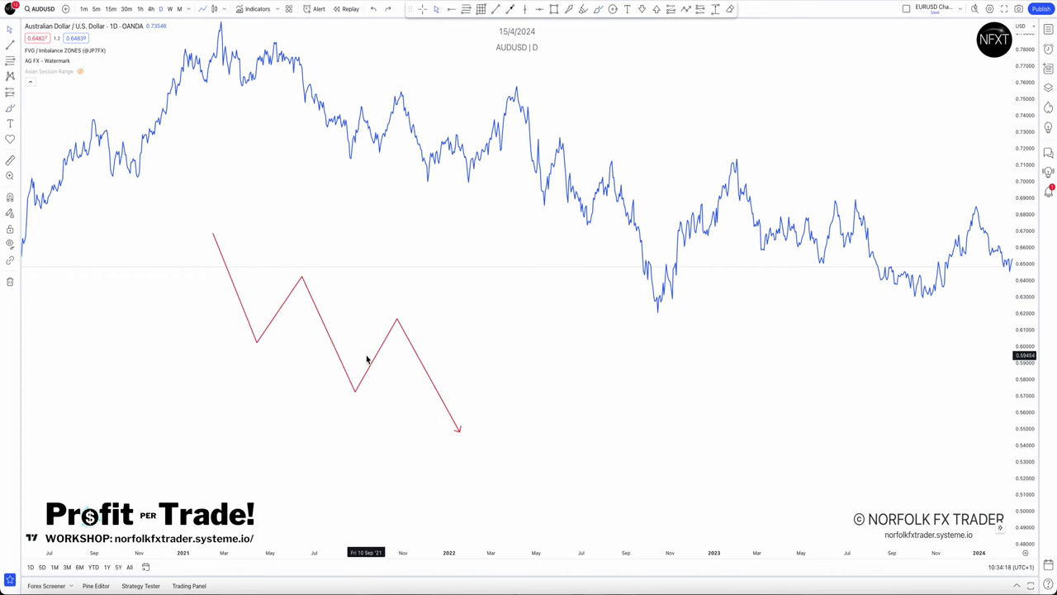
key(super+z)
Step: Trace the major daily swings with a path from the spring 2022 high through the October 2022 low and early 2023 high to the current price
mouse_move(530, 272)
mouse_down()
mouse_move(509, 339)
mouse_move(442, 361)
mouse_up()
drag(581, 236, 545, 203)
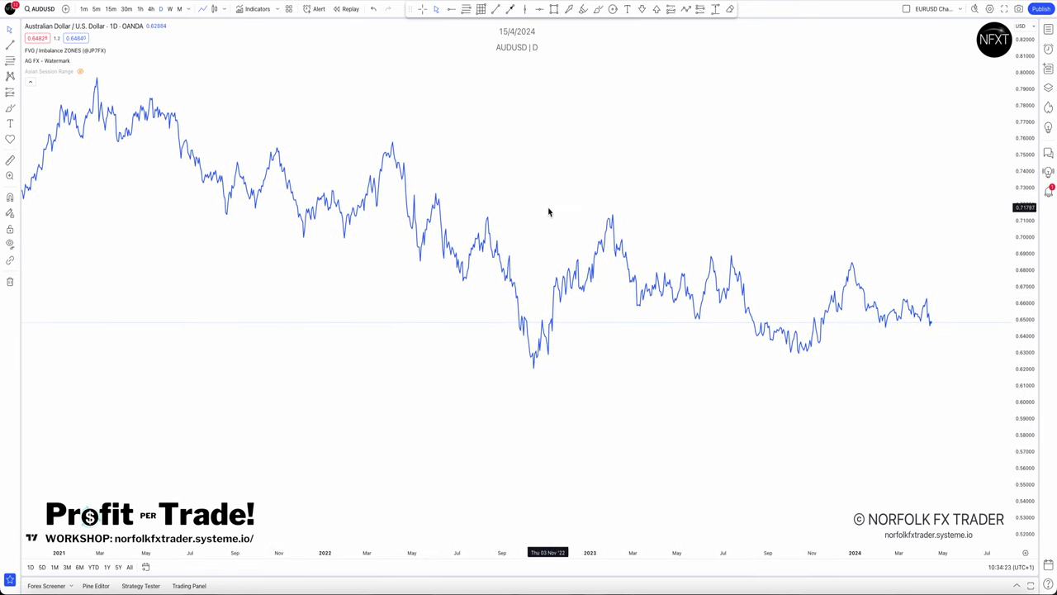
click(690, 10)
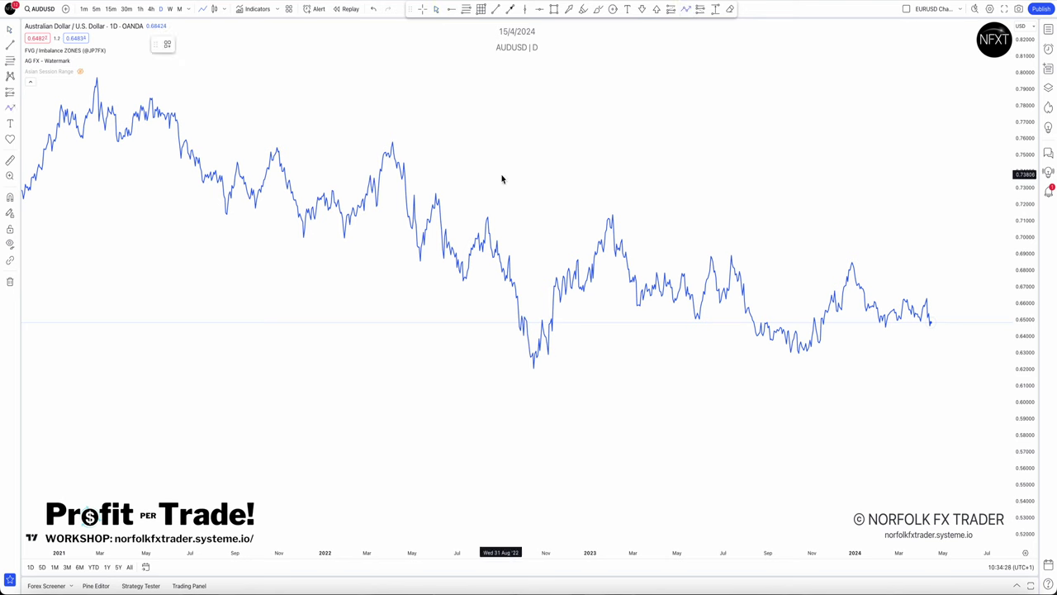
click(392, 145)
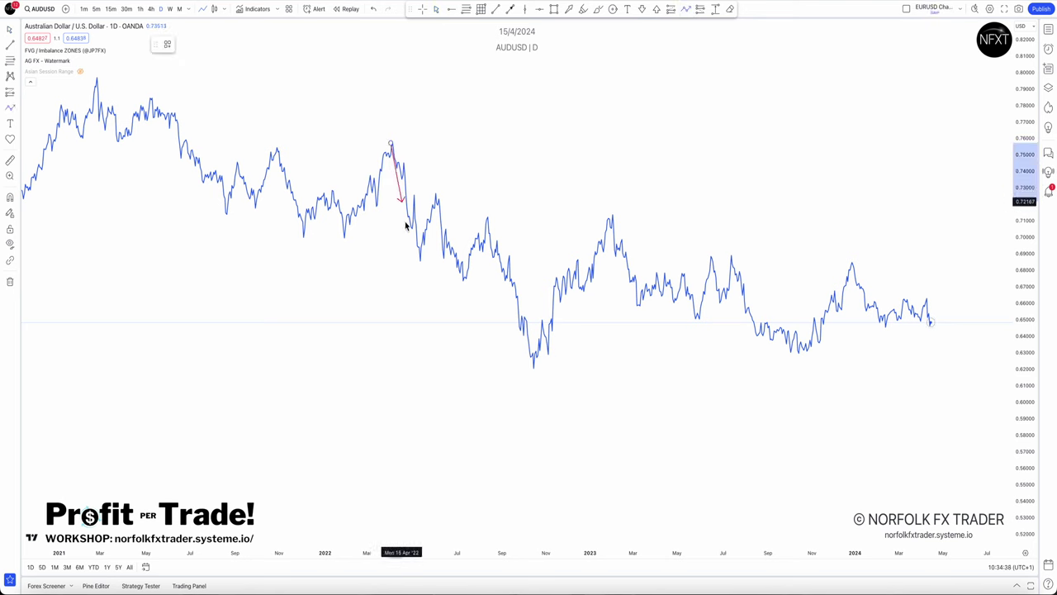
click(419, 265)
click(434, 193)
click(463, 281)
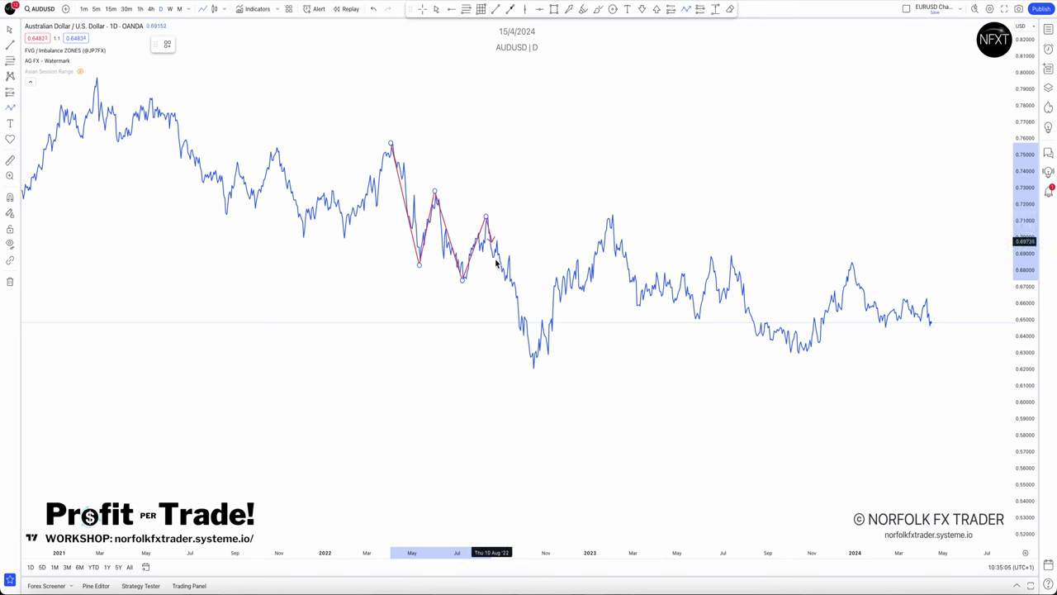
click(541, 369)
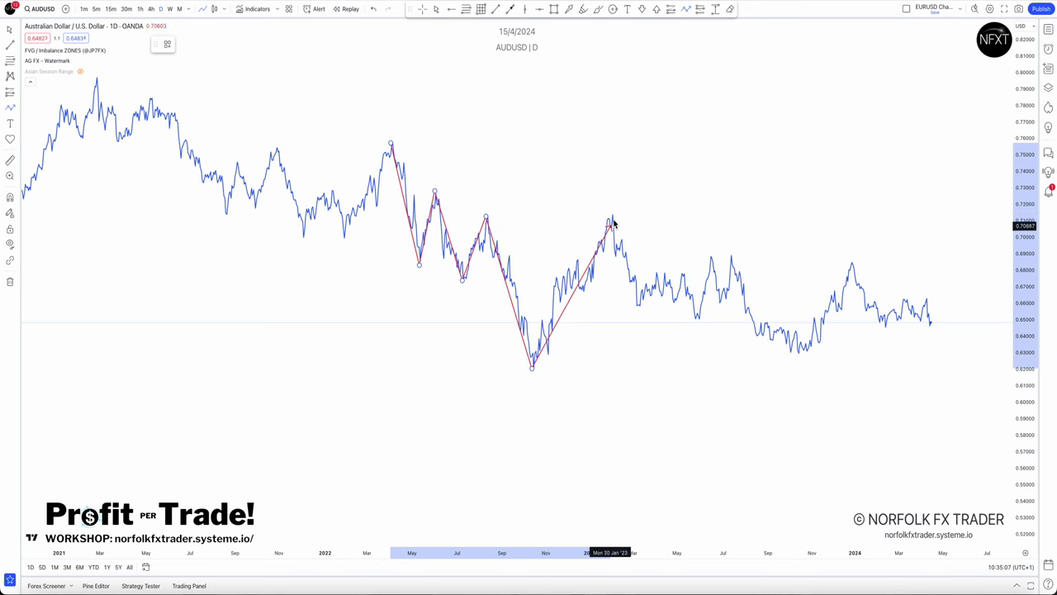
click(613, 217)
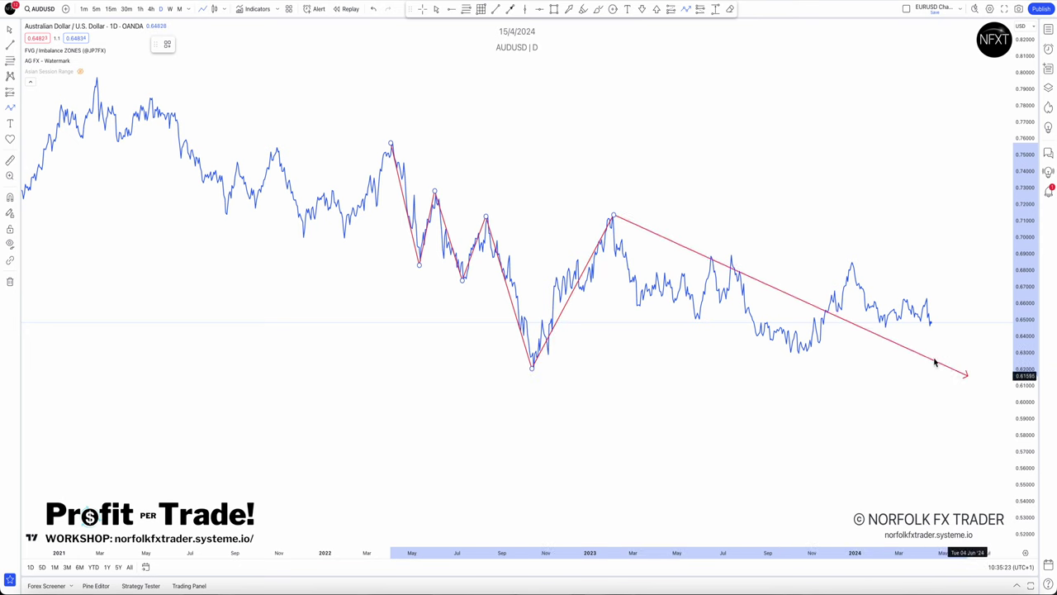
double_click(931, 322)
click(934, 363)
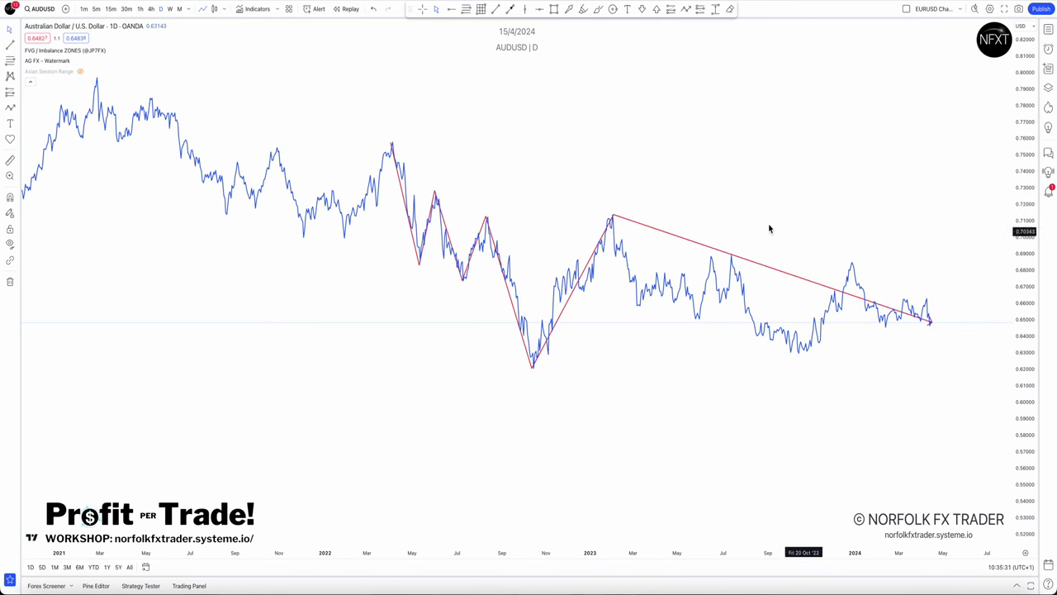
Step: Trace the smaller internal swings from the early February 2023 high down to September 2023 with a path, and delete that path
click(685, 9)
click(612, 219)
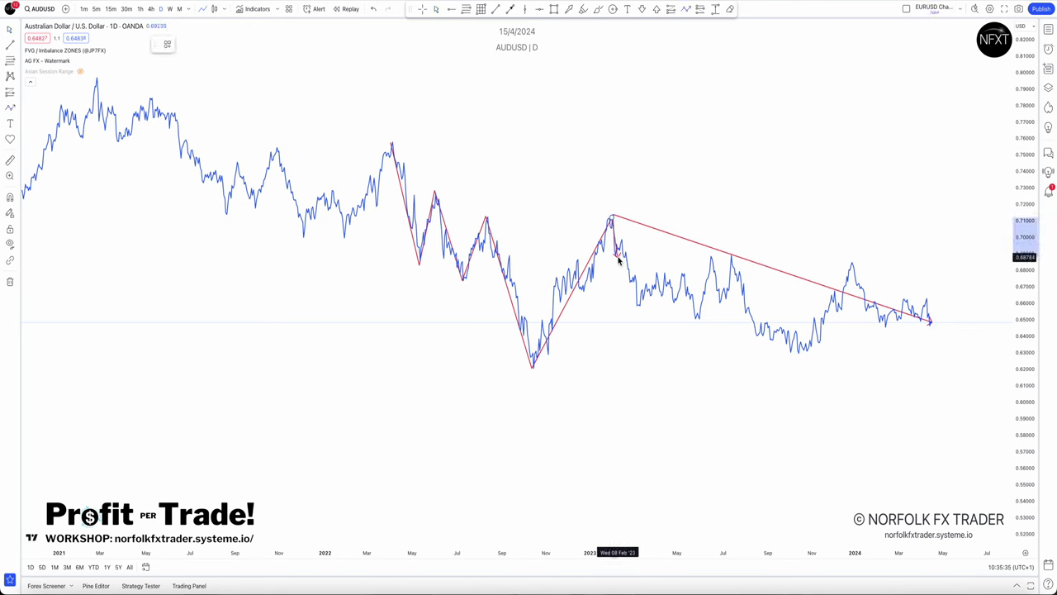
click(618, 256)
click(622, 239)
click(629, 291)
click(635, 277)
click(637, 307)
click(660, 271)
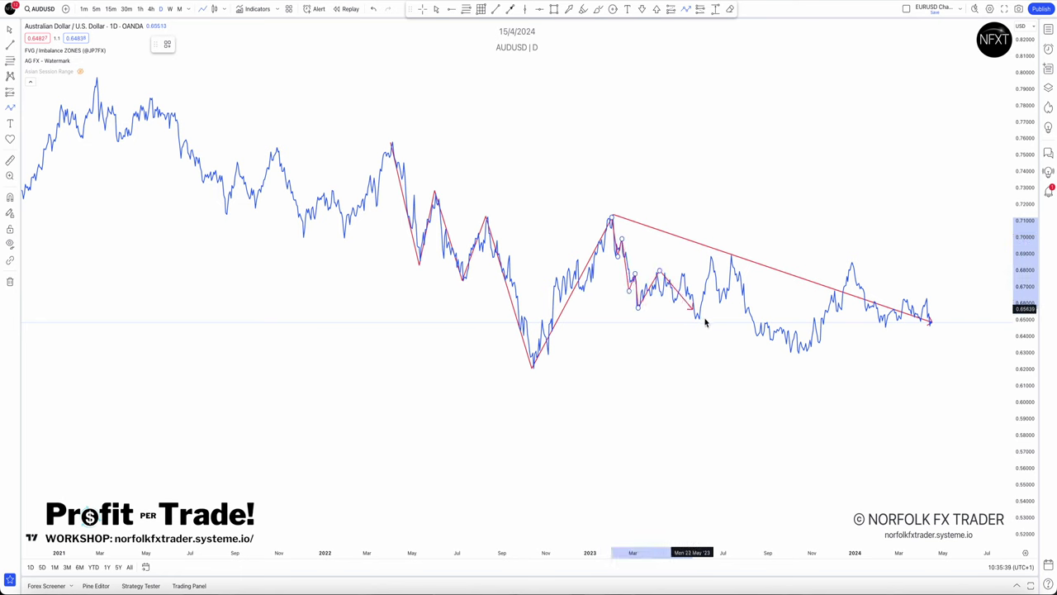
click(699, 319)
click(710, 256)
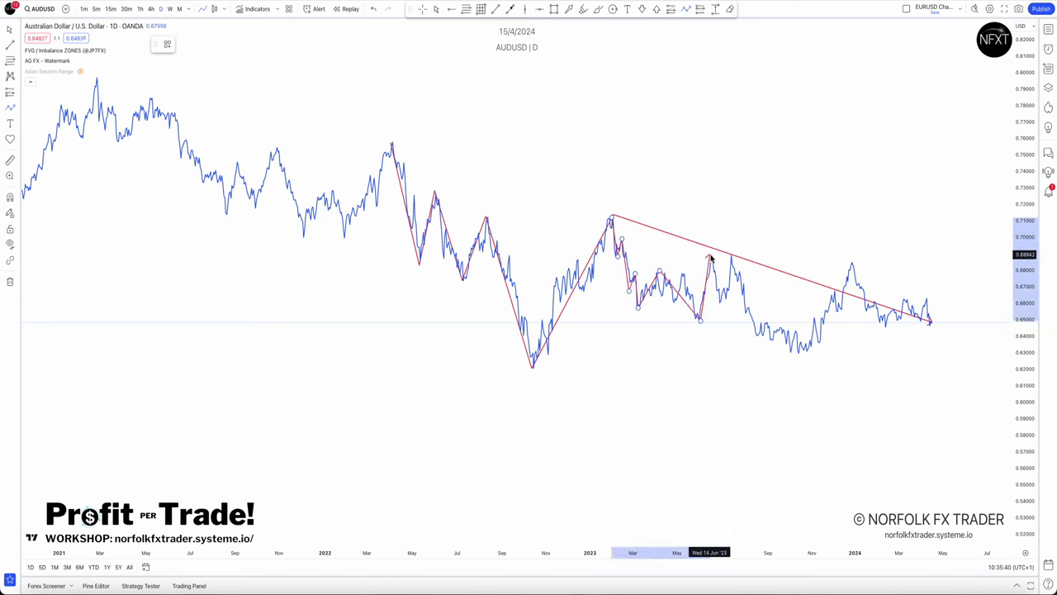
click(717, 302)
click(730, 256)
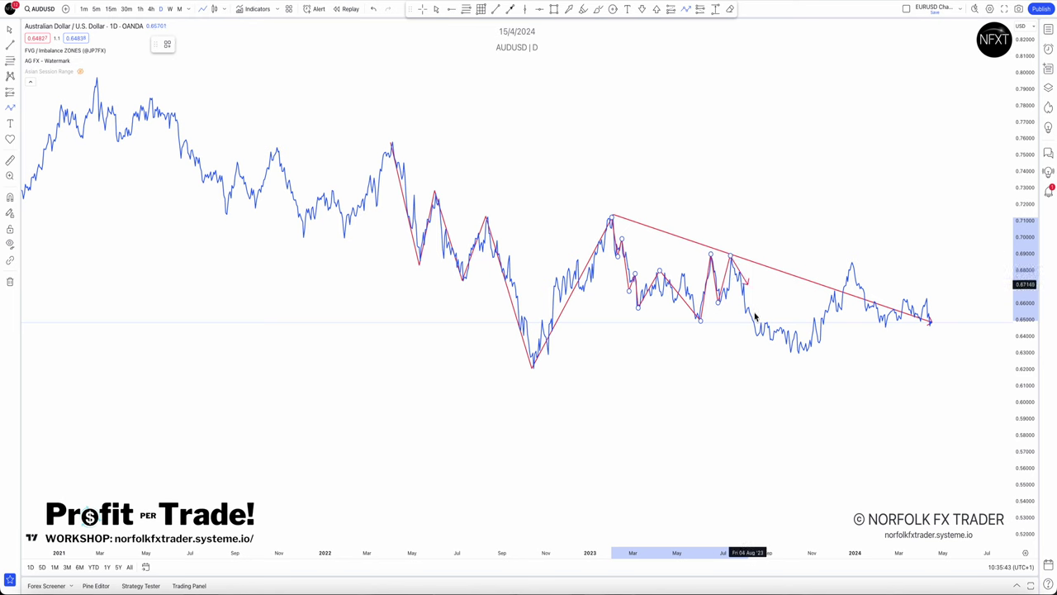
click(763, 325)
double_click(773, 342)
key(Delete)
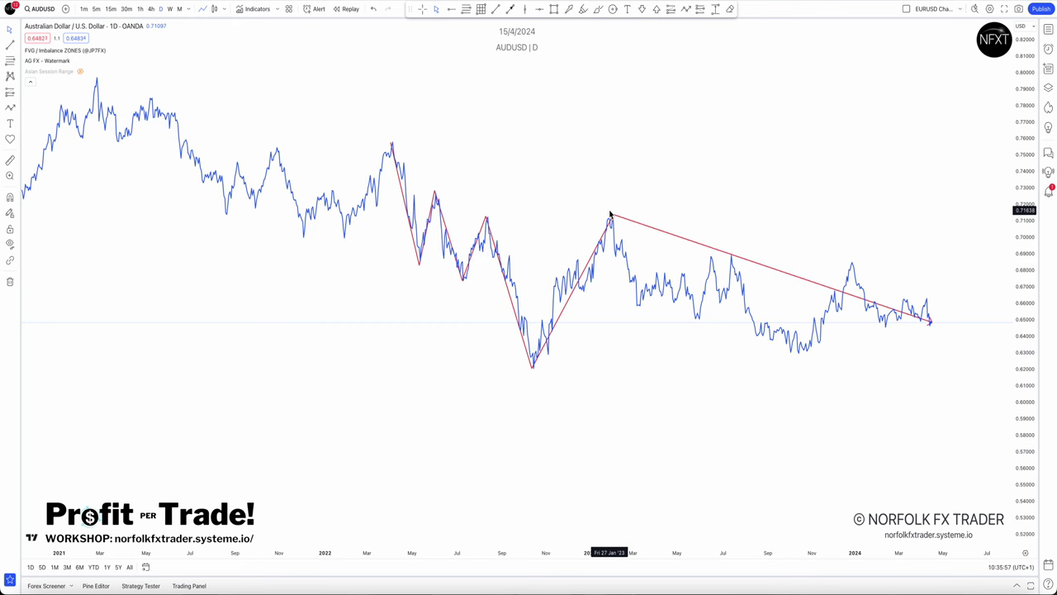
Step: Draw a horizontal trend line at about 0.713 from the 8 August 2022 high to 13 February 2023, using the Daily sweep template
scroll(606, 212, left, 1)
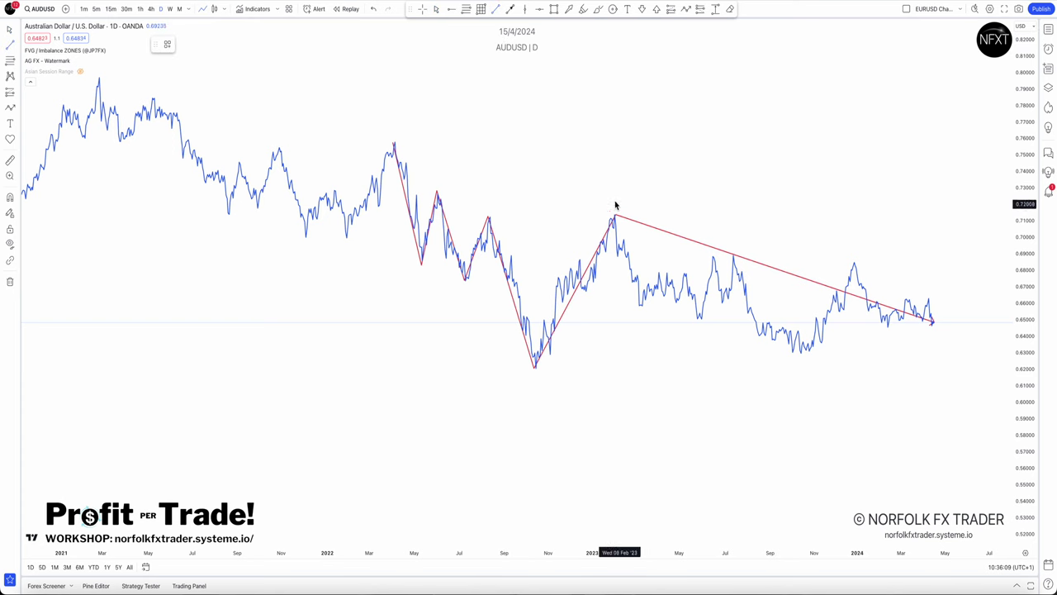
click(488, 217)
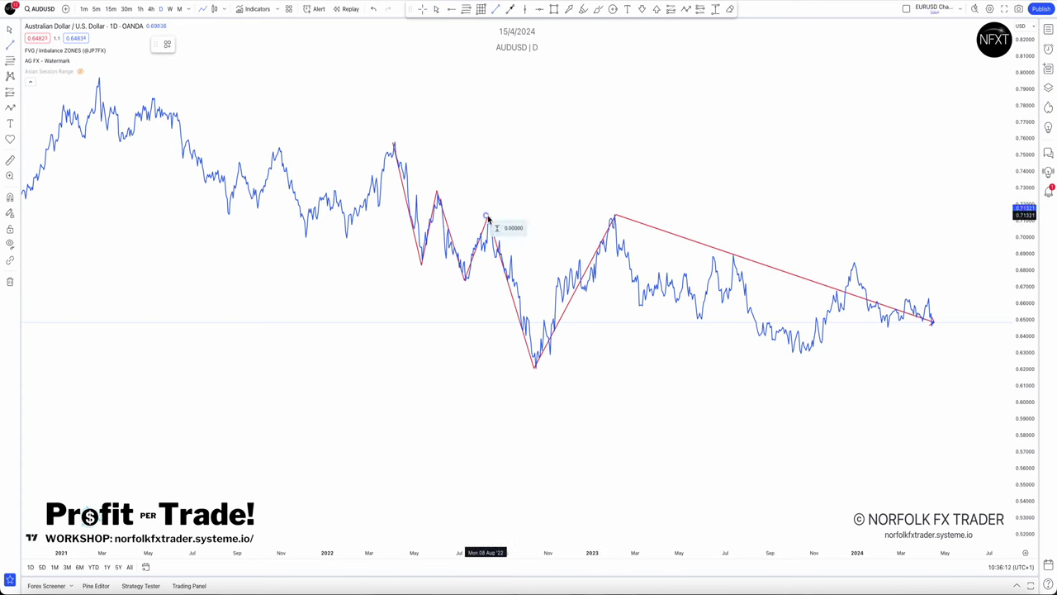
click(624, 221)
click(166, 44)
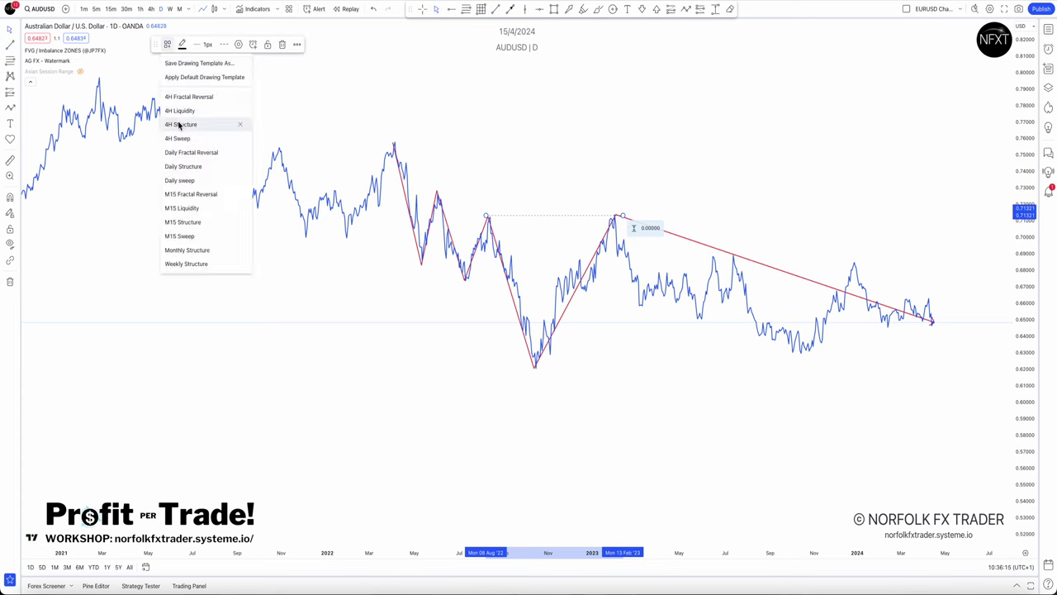
click(182, 180)
click(578, 124)
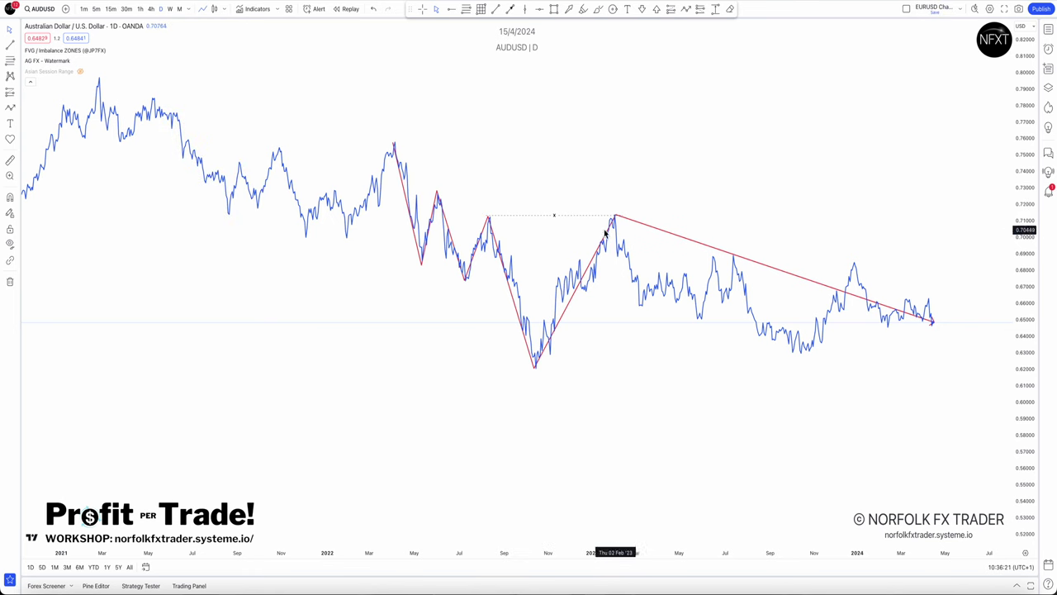
Step: Draw a templated rectangle from 27 May 2022 to 14 February 2023, about 0.729 to 0.715, with a Gann box along its lower edge
click(554, 10)
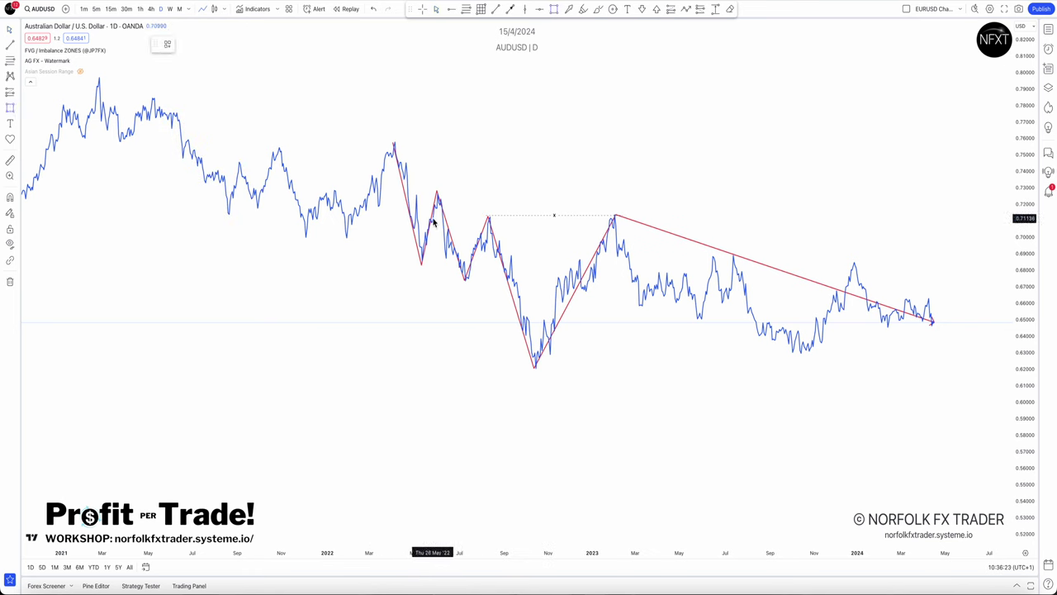
mouse_move(443, 209)
mouse_down()
mouse_move(469, 191)
mouse_move(626, 200)
mouse_up()
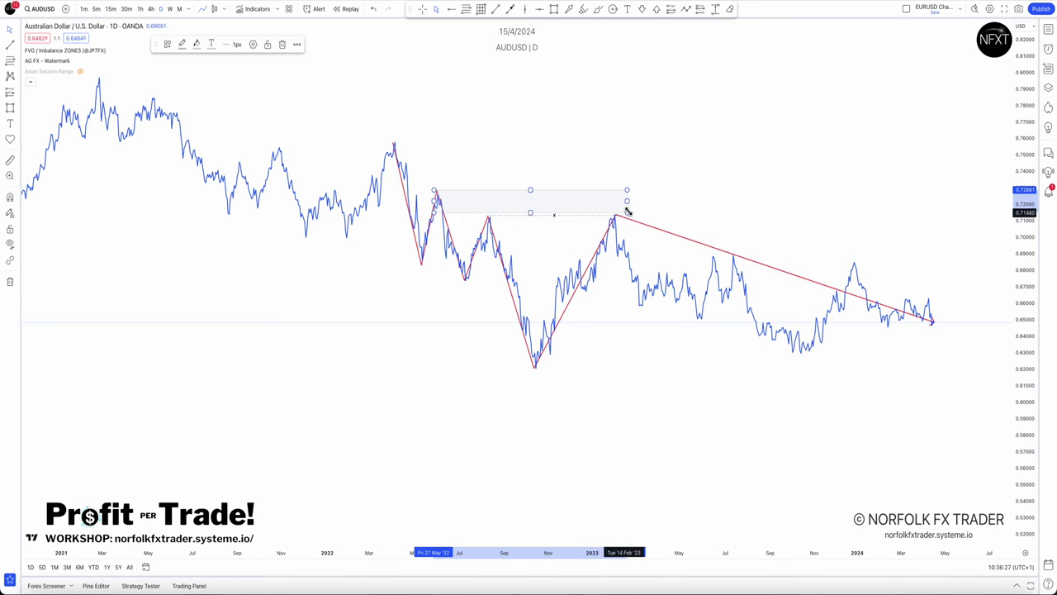
click(167, 45)
click(184, 124)
click(578, 171)
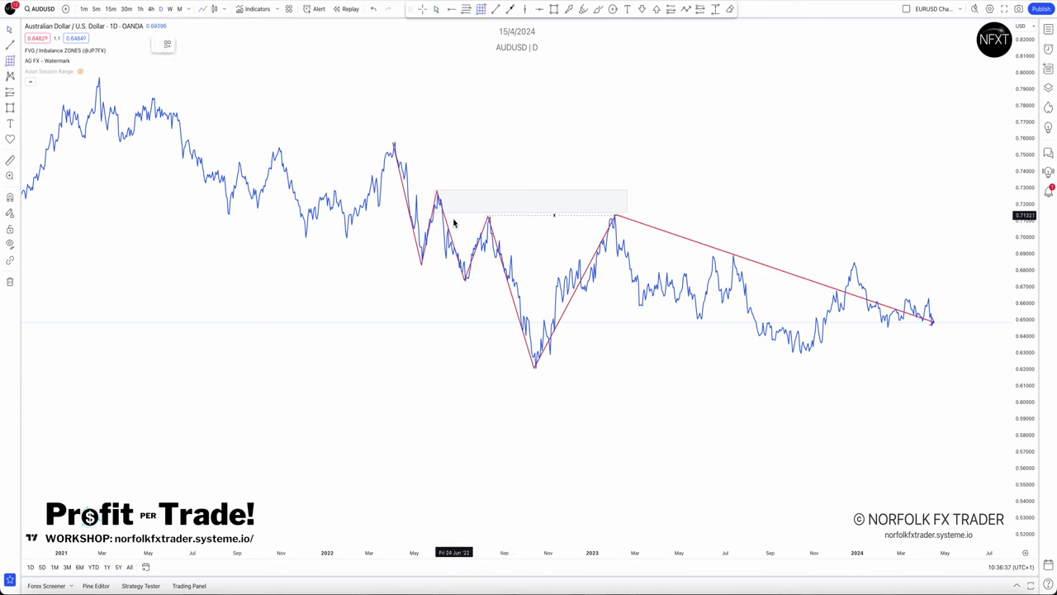
drag(451, 215, 622, 216)
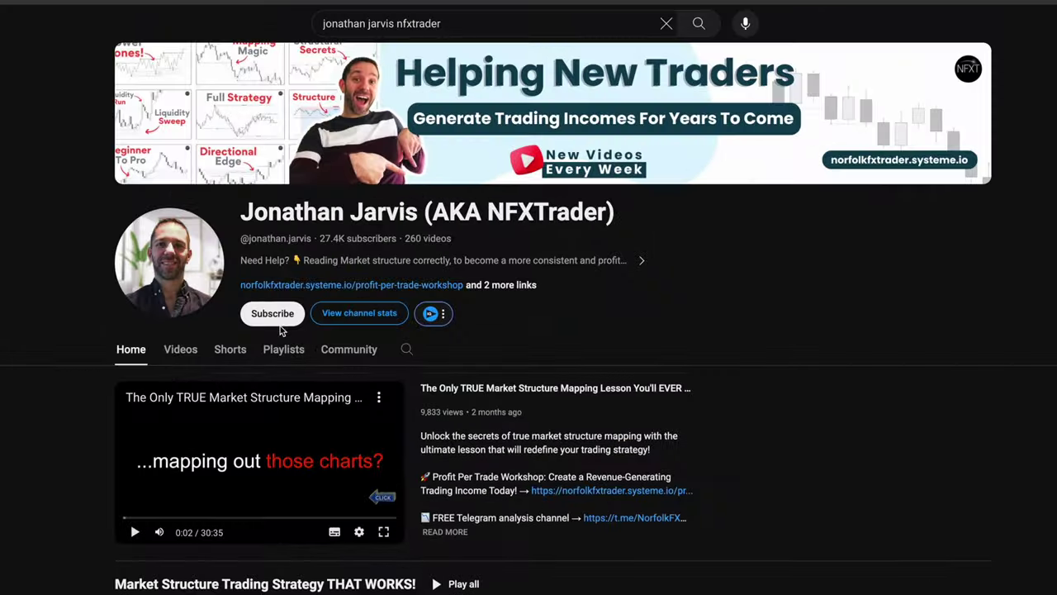
scroll(280, 325, down, 6)
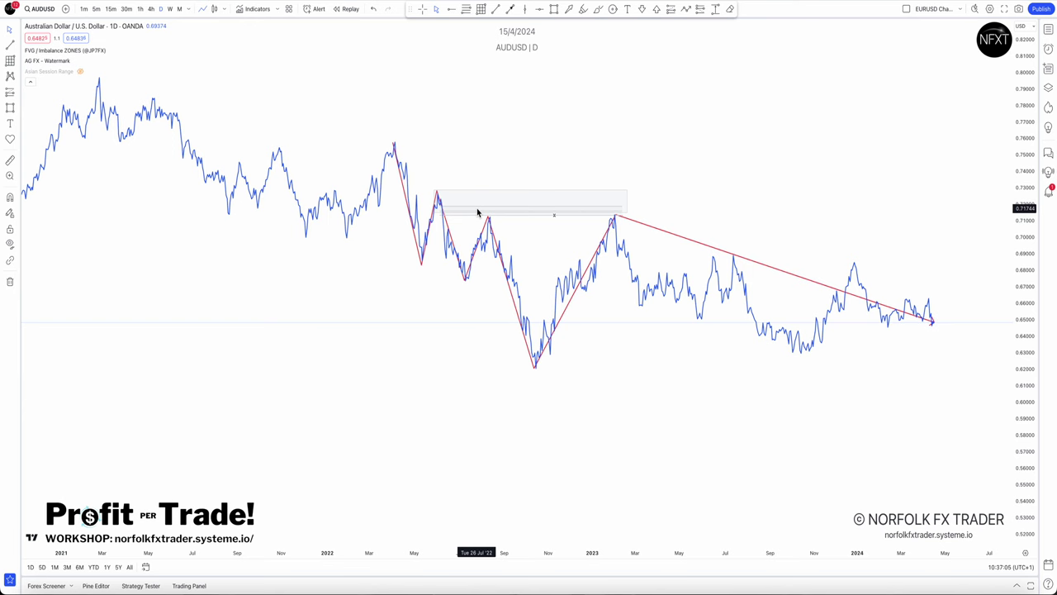
Step: Draw a horizontal trend line at about 0.683 from the 10 May 2022 low to the falling leg in late June 2022
drag(458, 207, 470, 208)
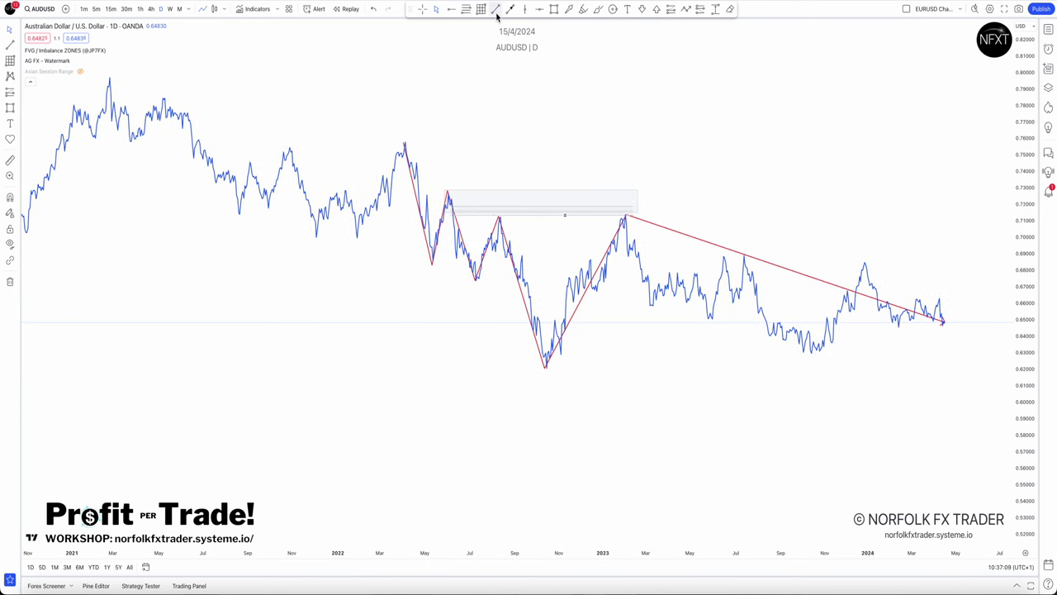
click(432, 266)
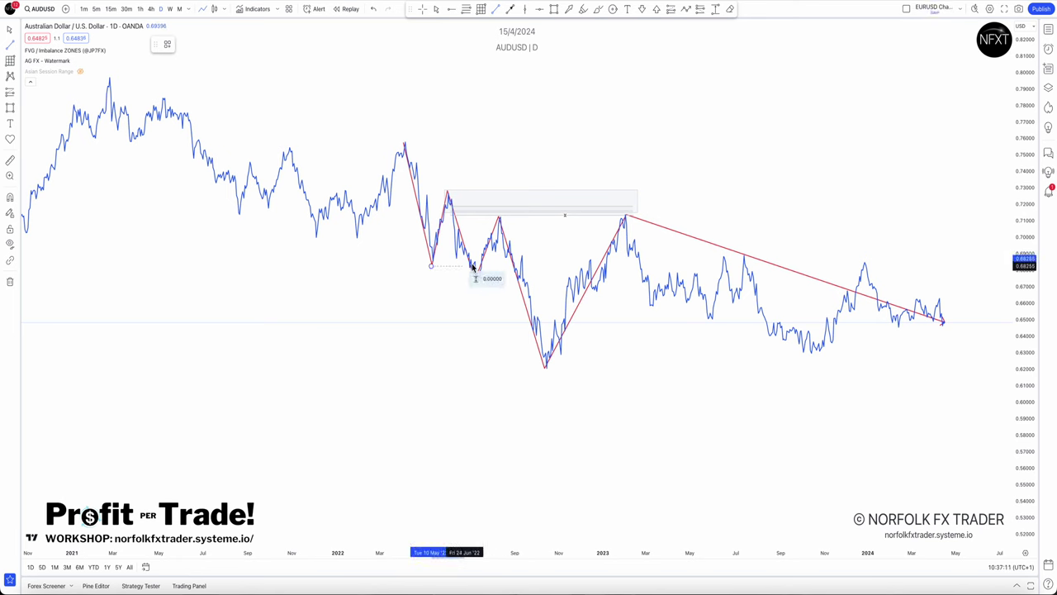
click(472, 266)
click(450, 245)
Step: Draw a horizontal trend line at about 0.674 from the 7 July 2022 low to the falling leg in early September 2022
click(496, 9)
click(474, 280)
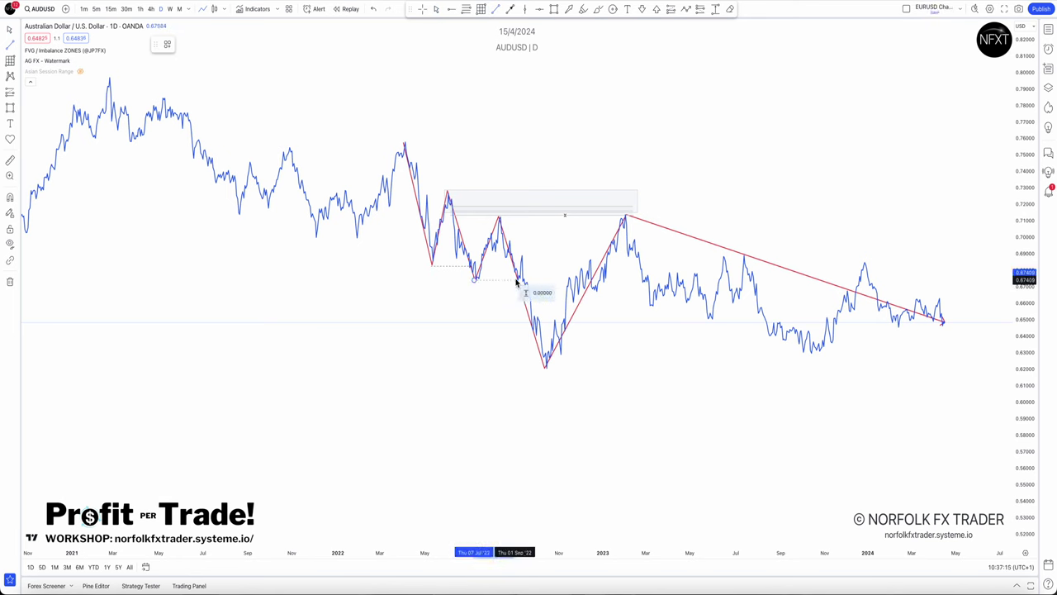
click(520, 280)
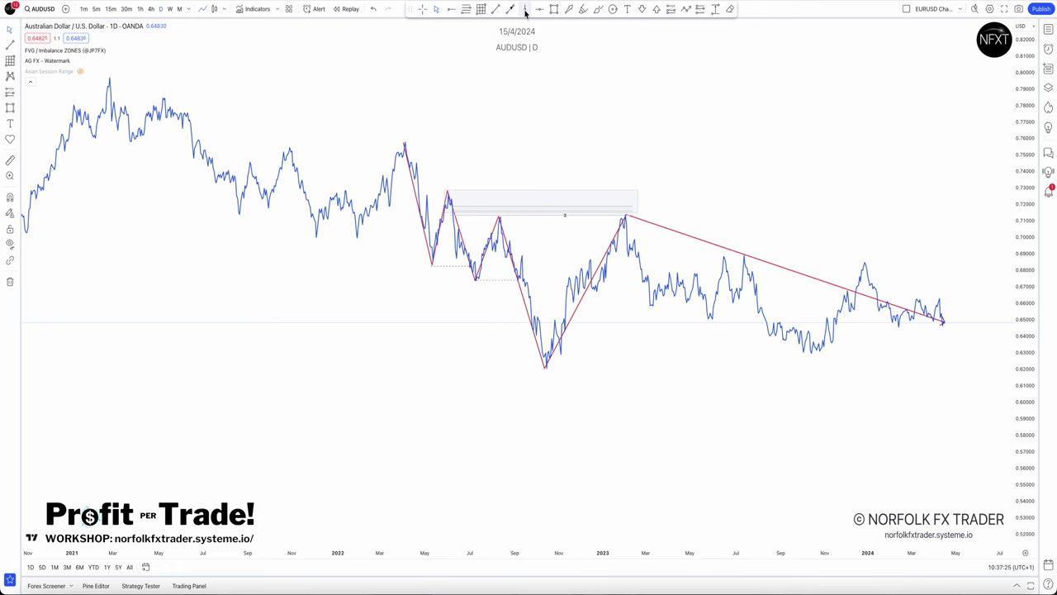
Step: Switch the chart to the 4-hour timeframe, locating the 7 July 2022 low with a temporary vertical line, and delete that line
click(474, 281)
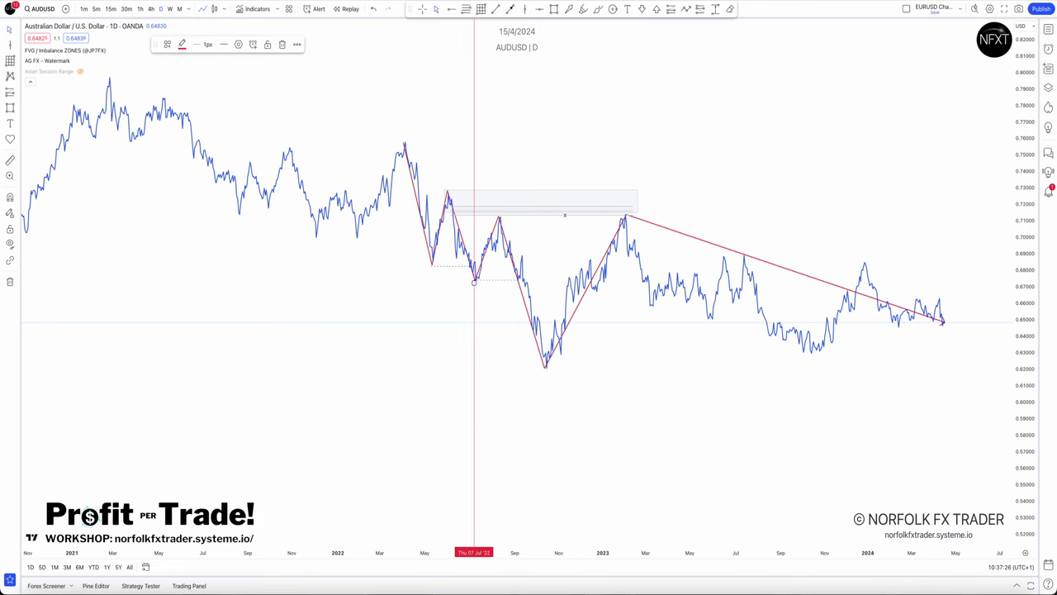
click(150, 9)
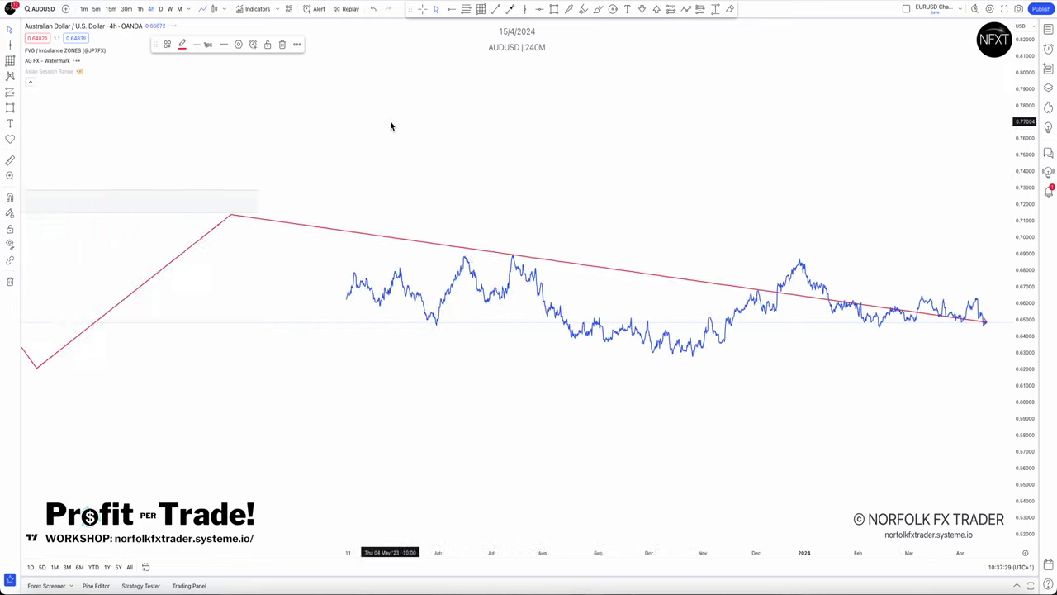
drag(450, 123, 956, 127)
scroll(793, 162, up, 6)
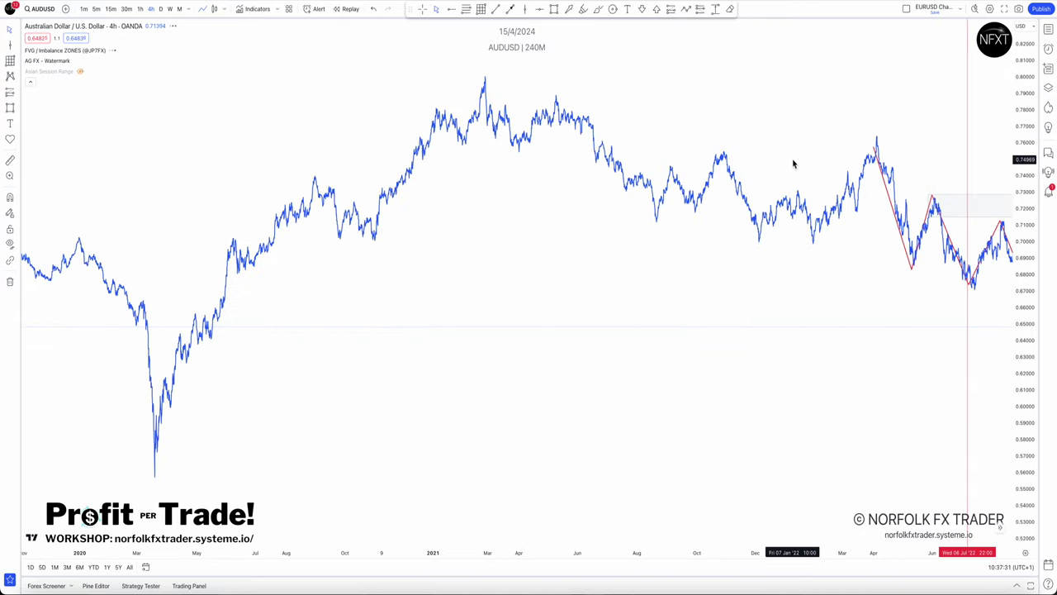
scroll(793, 163, up, 10)
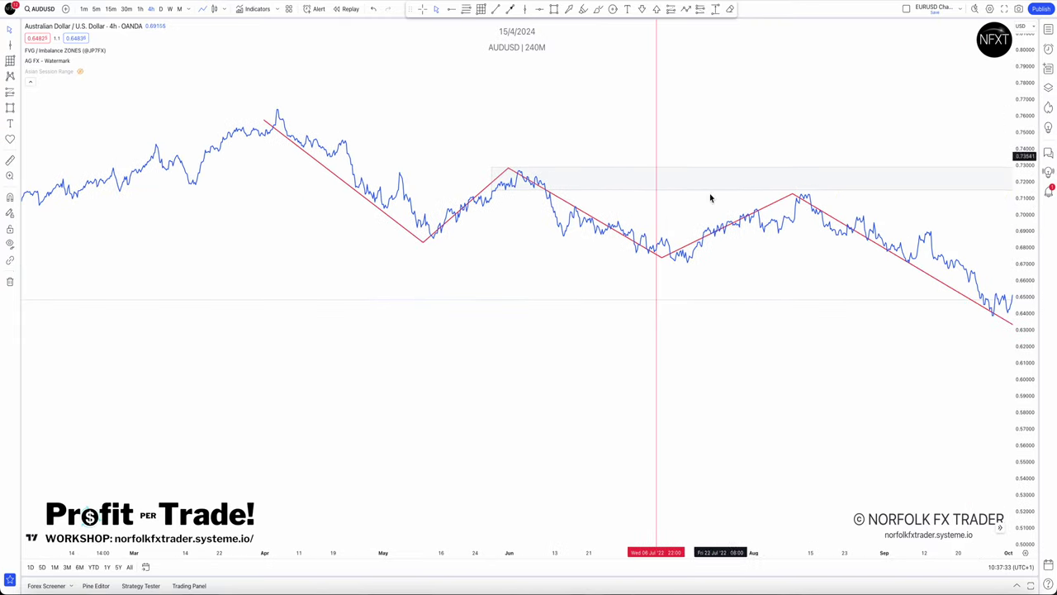
click(657, 135)
key(Delete)
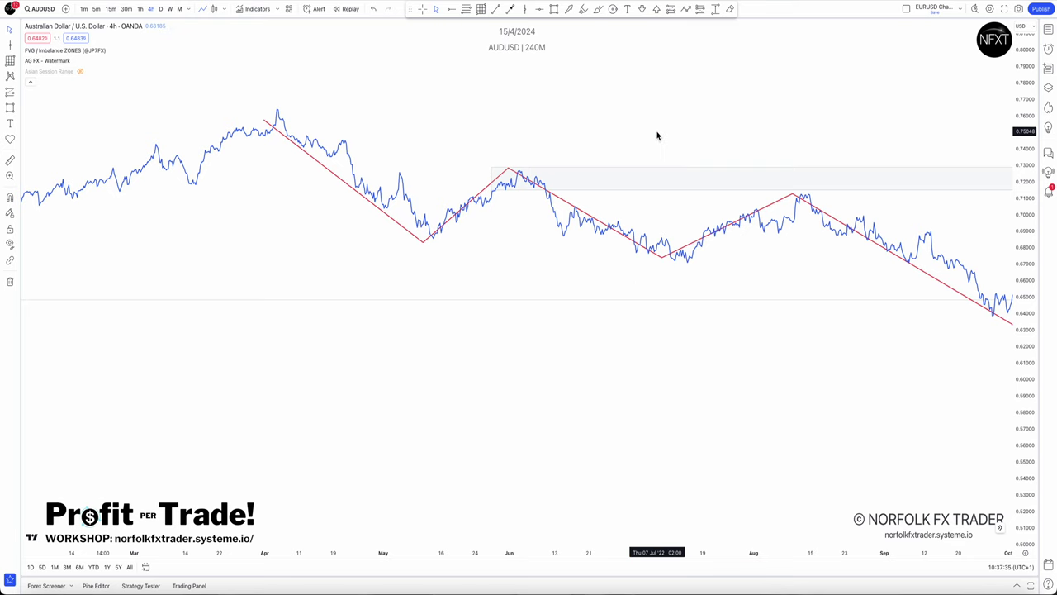
Step: Trace the internal 4-hour swings with a path from the early June 2022 high down to the mid-July lows and up to about 20 July
scroll(656, 137, up, 4)
drag(1034, 334, 1000, 93)
scroll(622, 289, left, 3)
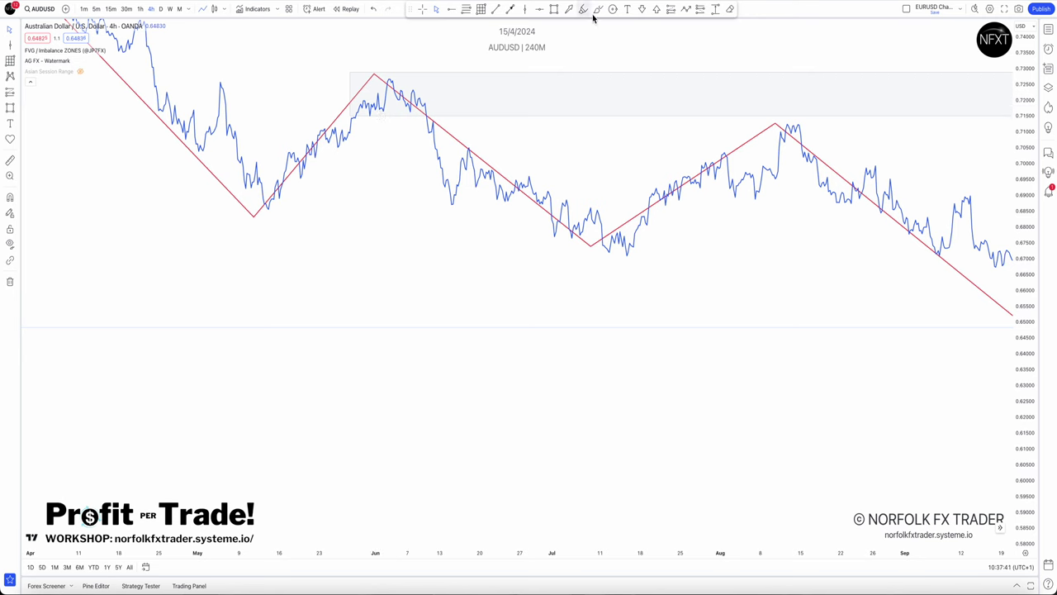
click(686, 12)
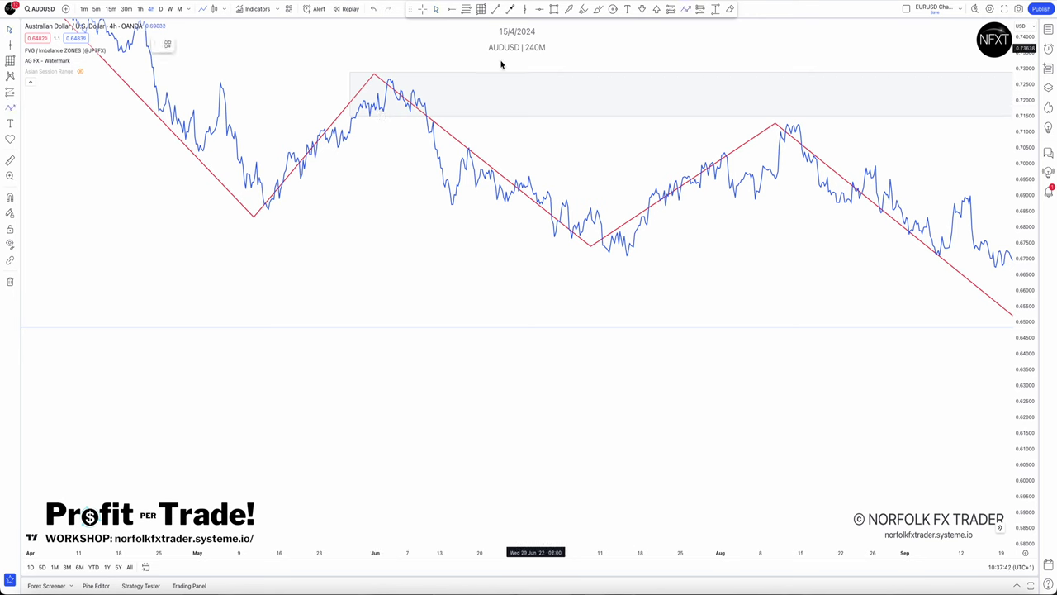
click(367, 115)
click(381, 109)
click(390, 76)
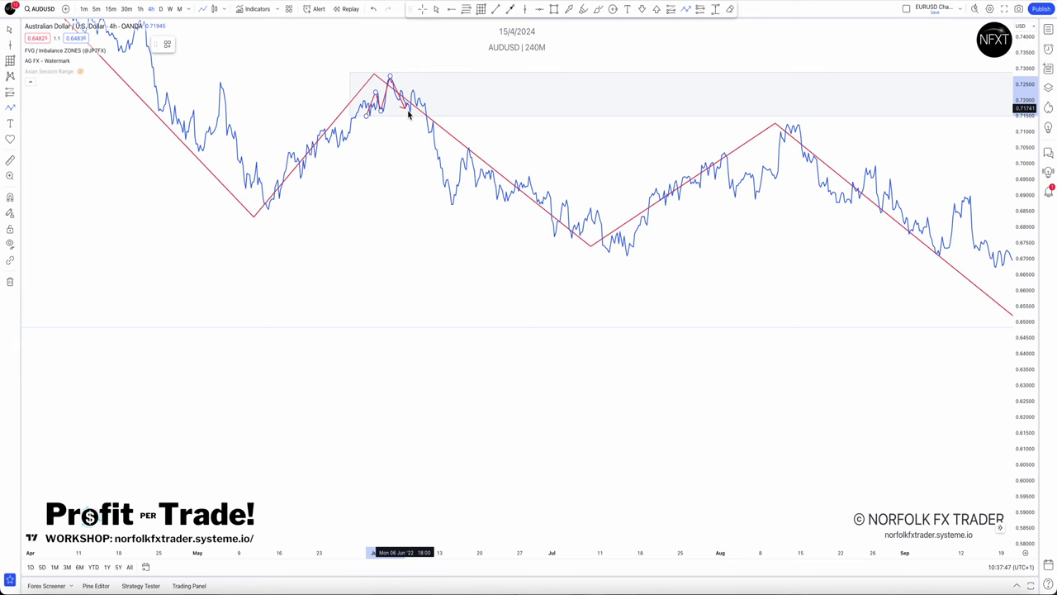
click(453, 204)
click(469, 157)
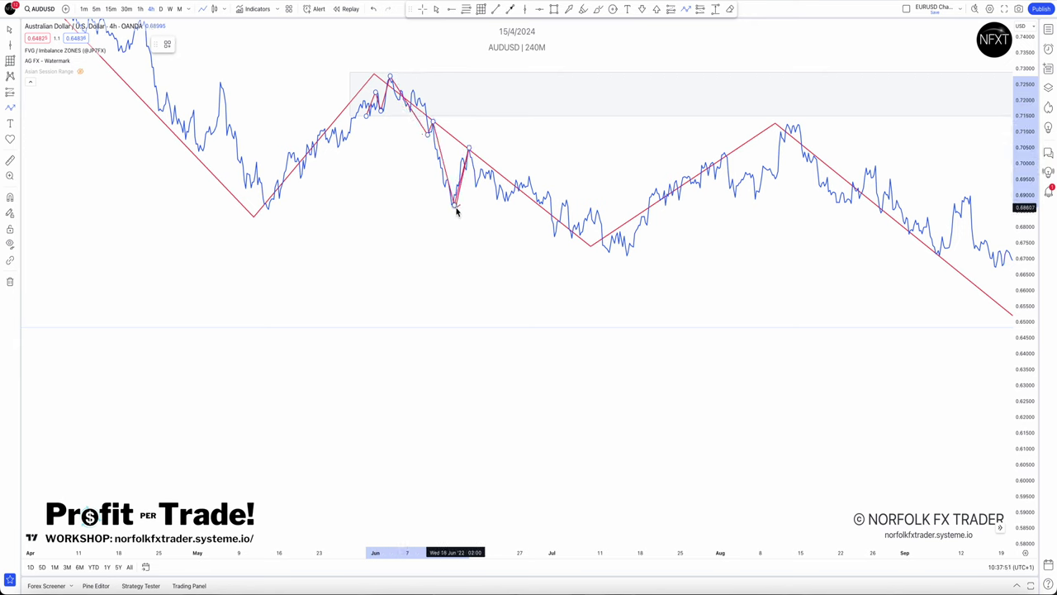
click(555, 237)
click(565, 198)
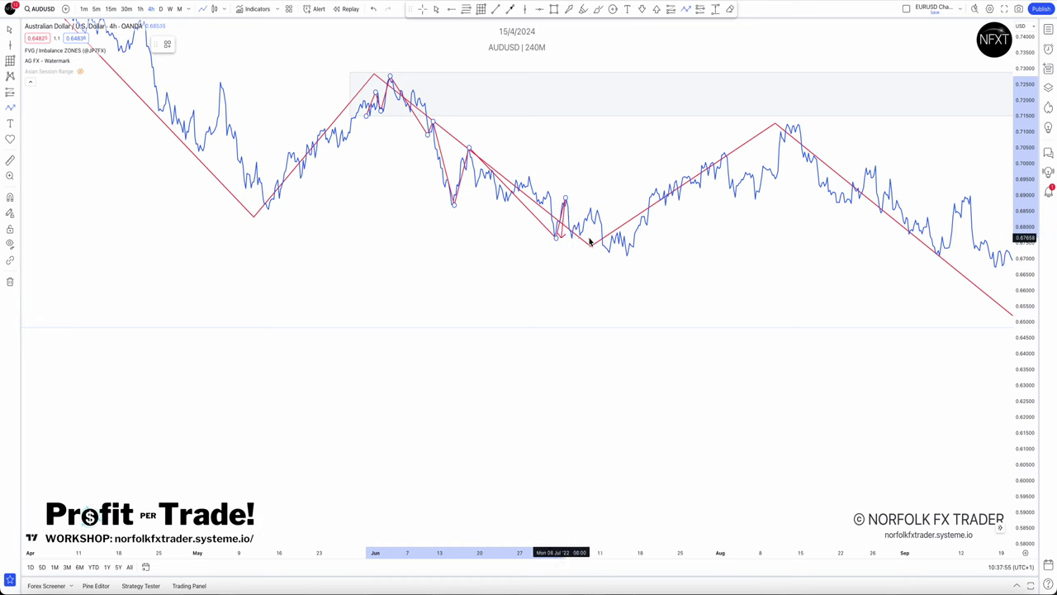
click(573, 241)
click(589, 208)
click(615, 230)
click(627, 258)
click(643, 218)
click(656, 187)
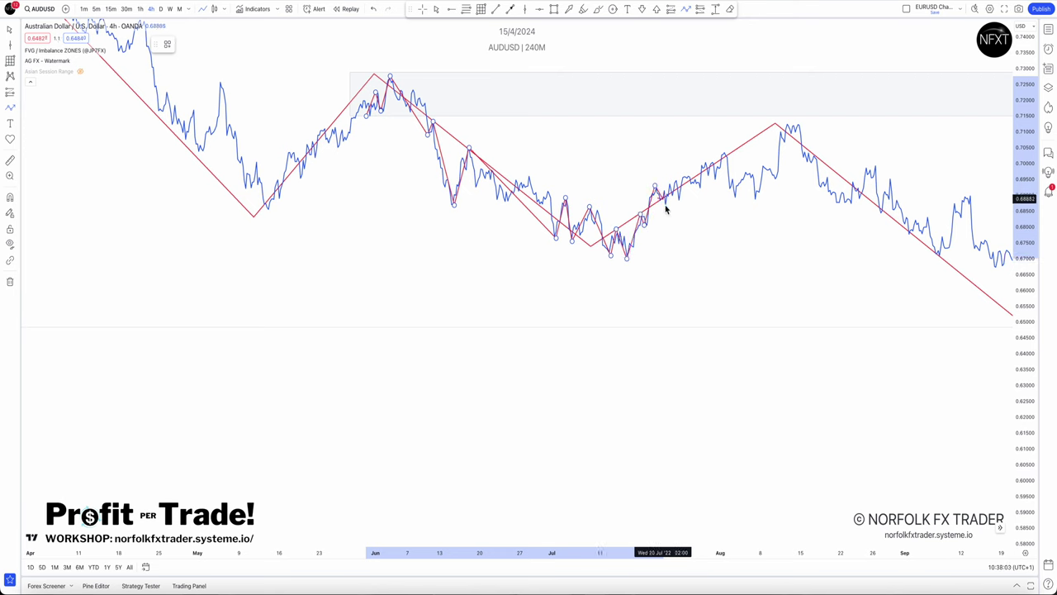
double_click(666, 208)
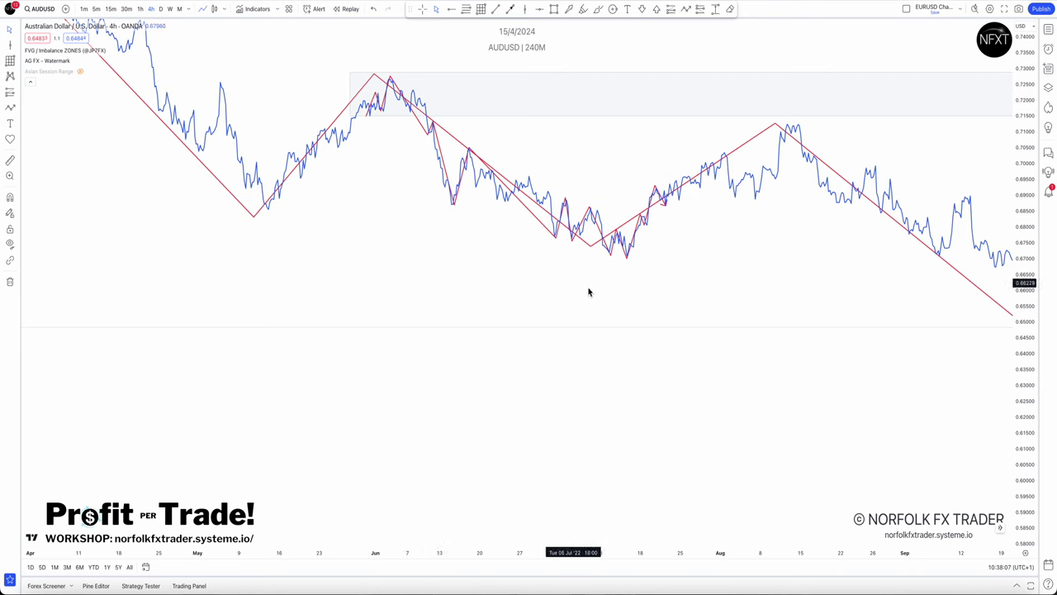
Step: Brush a curve under the July 2022 lows, a rising line, a circle around the mid-August high, and an S and short lines by the supply zone
click(600, 10)
mouse_move(562, 238)
mouse_down()
mouse_move(635, 266)
mouse_move(638, 249)
mouse_up()
click(637, 247)
click(699, 202)
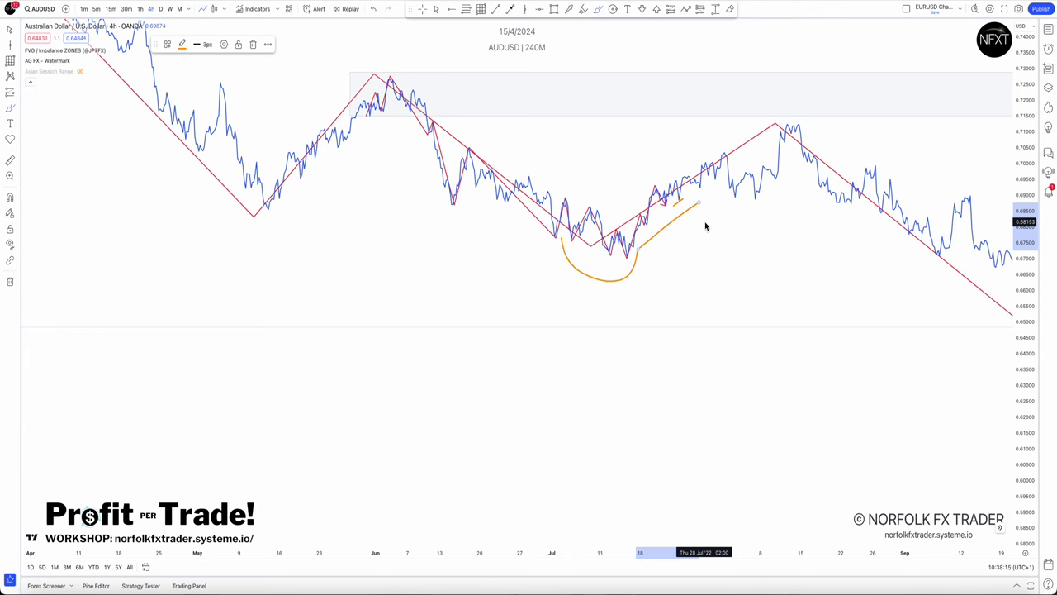
drag(804, 115, 821, 130)
click(821, 133)
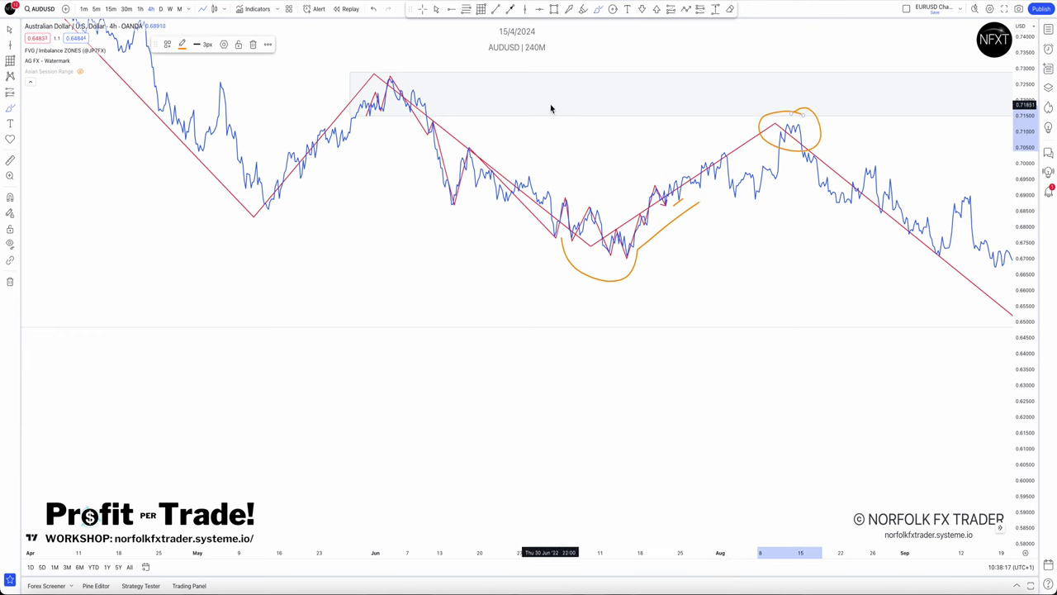
drag(534, 92, 517, 102)
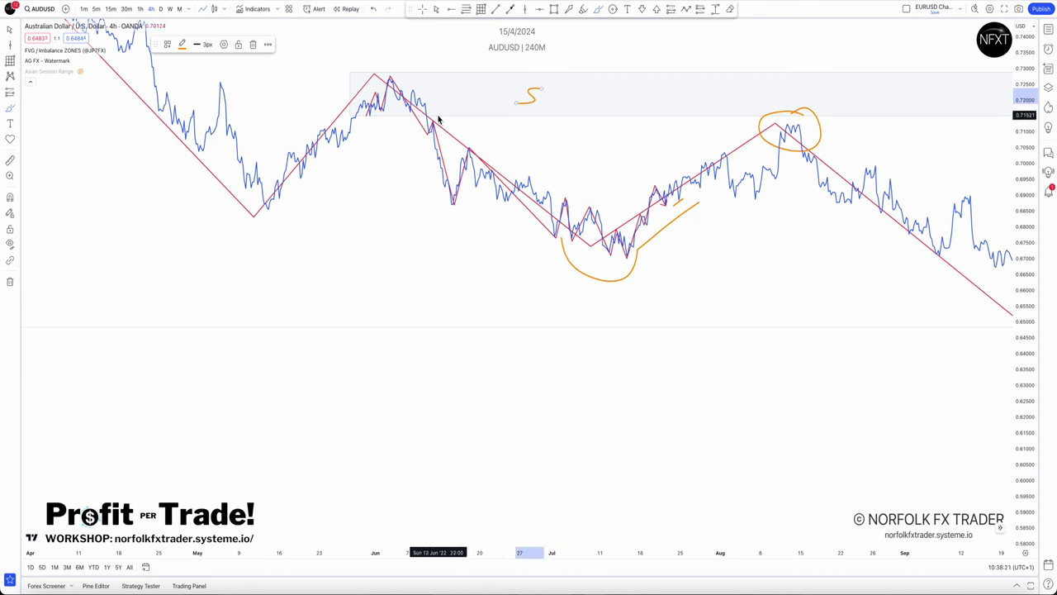
mouse_move(421, 105)
mouse_down()
mouse_move(464, 104)
mouse_move(455, 120)
mouse_up()
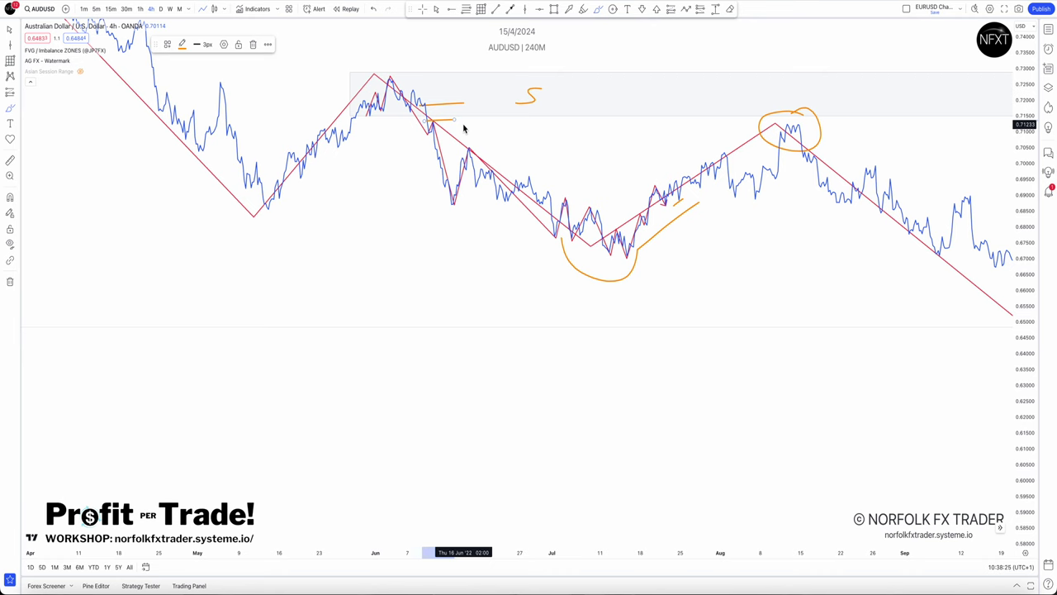
Step: Undo the freehand brush marks and the internal 4-hour swing path
key(ctrl+z)
key(ctrl+z)
key(ctrl+z)
Step: Draw a Gann box from 8 June to 15 June 2022, about 0.718 to 0.714, across the supply zone's lower edge
click(481, 10)
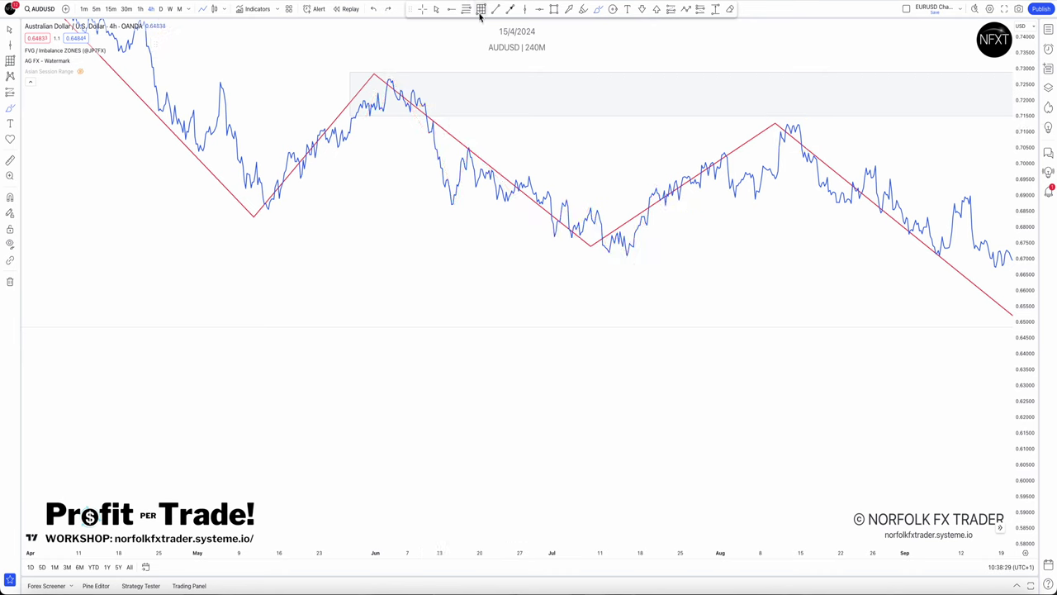
click(422, 106)
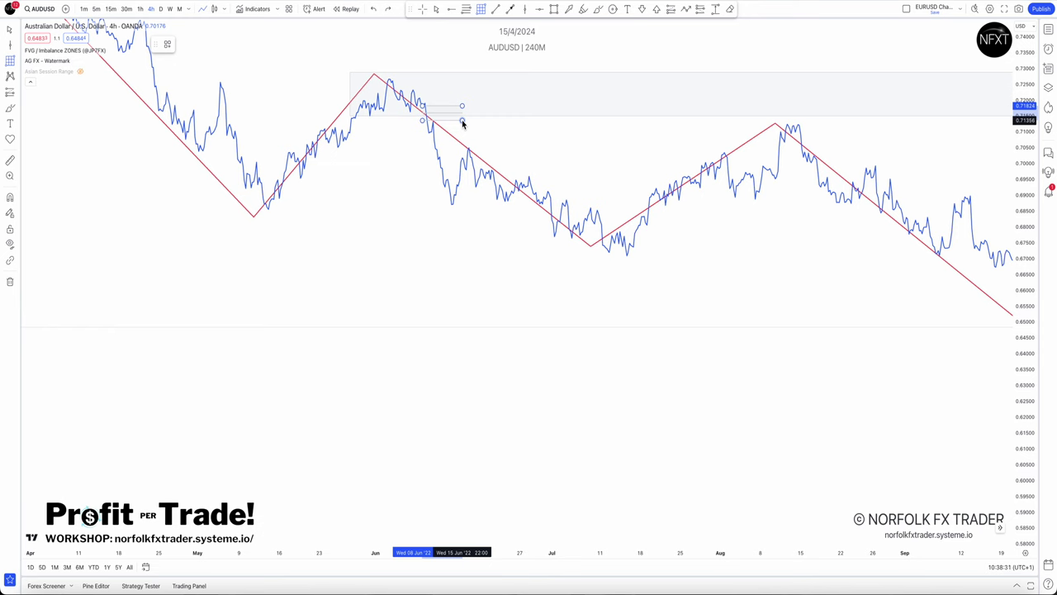
double_click(463, 122)
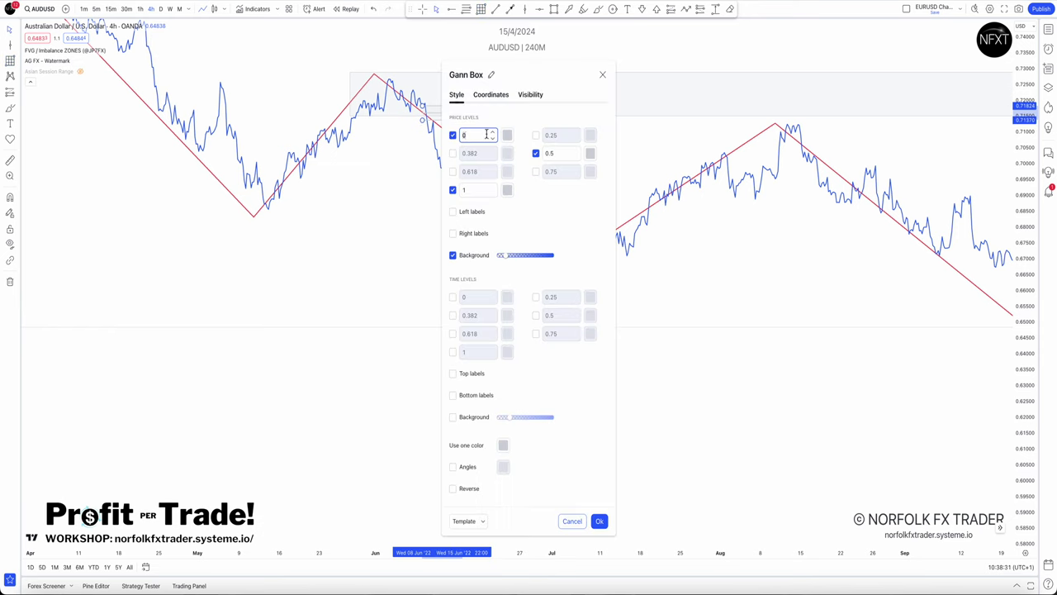
click(602, 75)
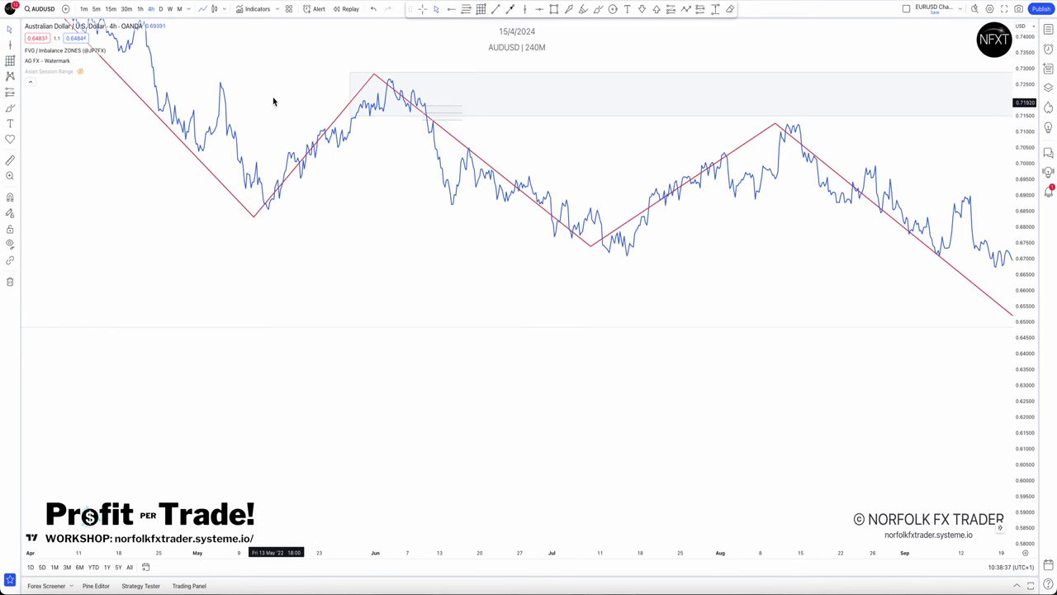
Step: Change the price display from a line to candlesticks for the June 2022 supply zone
click(213, 12)
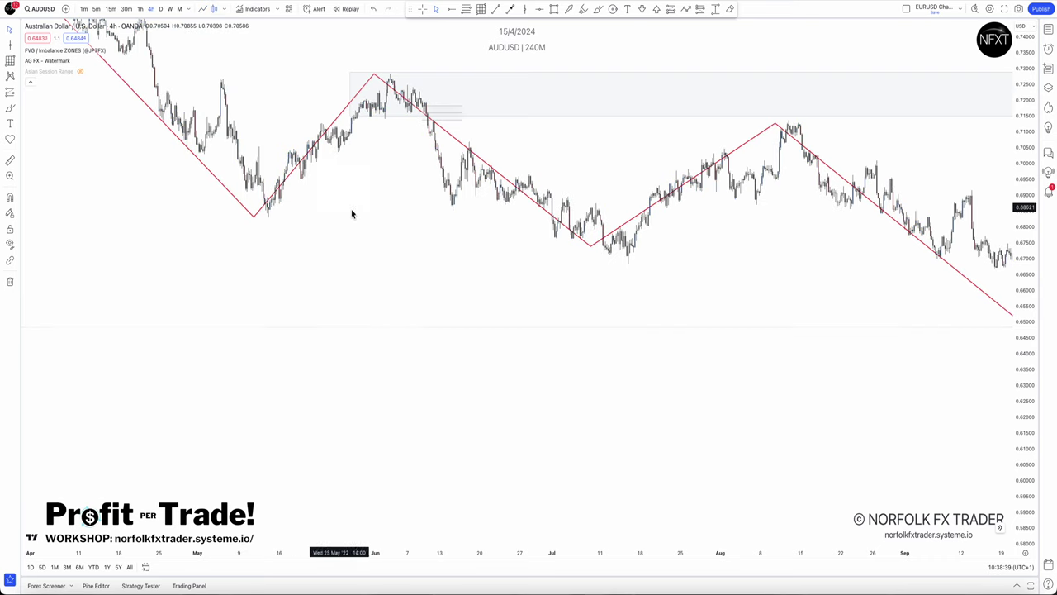
scroll(330, 190, up, 3)
drag(367, 162, 839, 224)
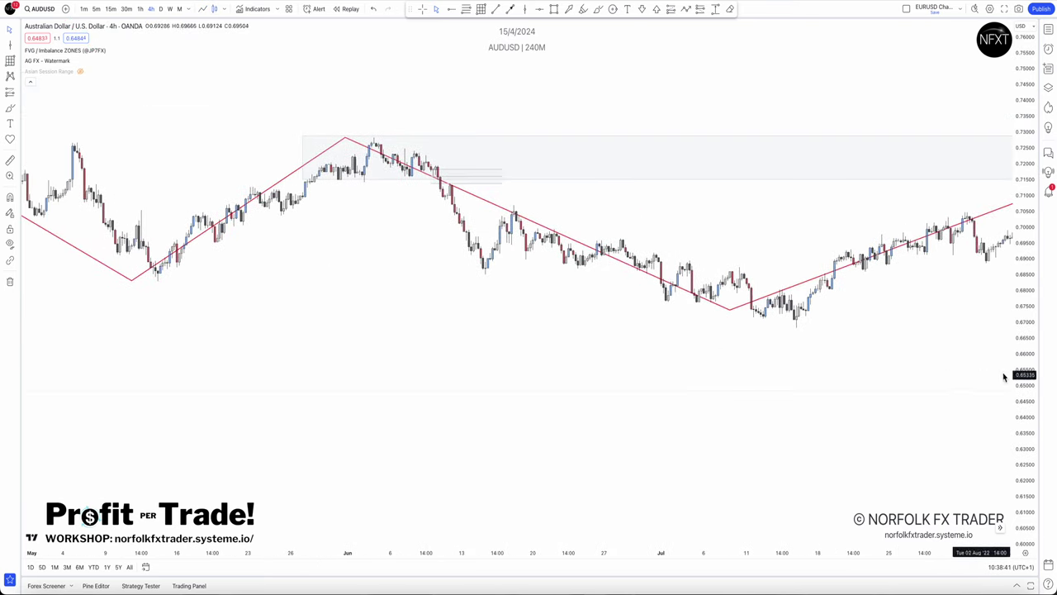
drag(1021, 352, 1021, 24)
scroll(330, 231, up, 5)
drag(371, 142, 902, 278)
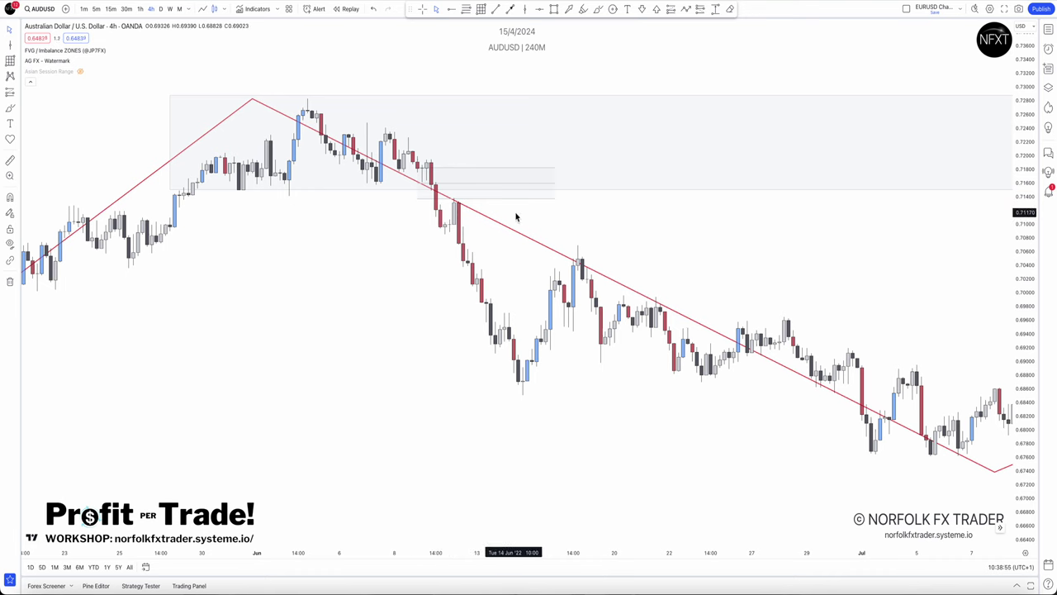
Step: Lower the upper edge of the small June 2022 Gann box to about 0.716
click(429, 189)
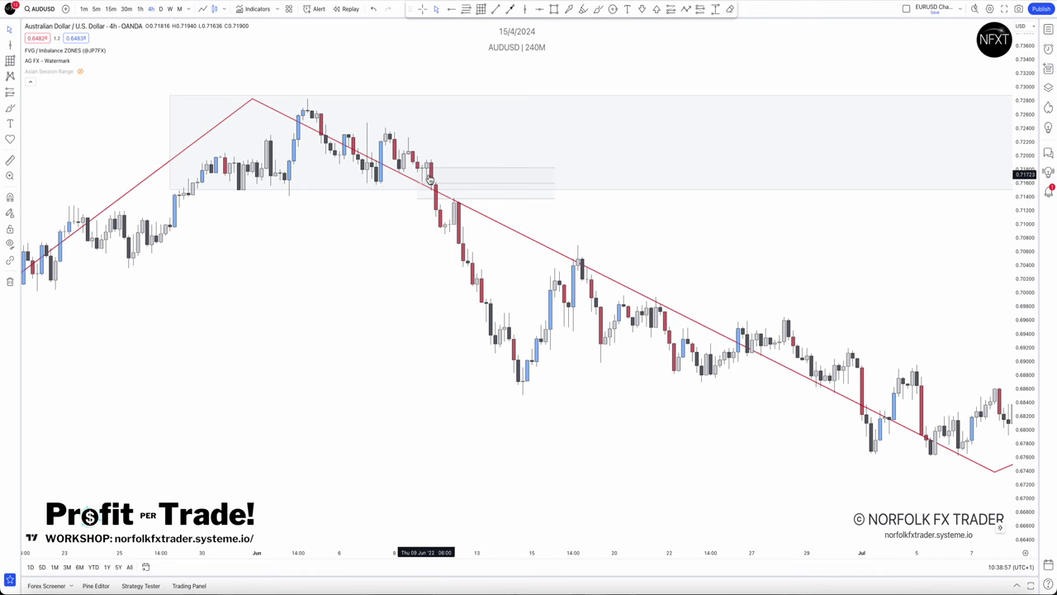
click(554, 174)
drag(553, 174, 553, 183)
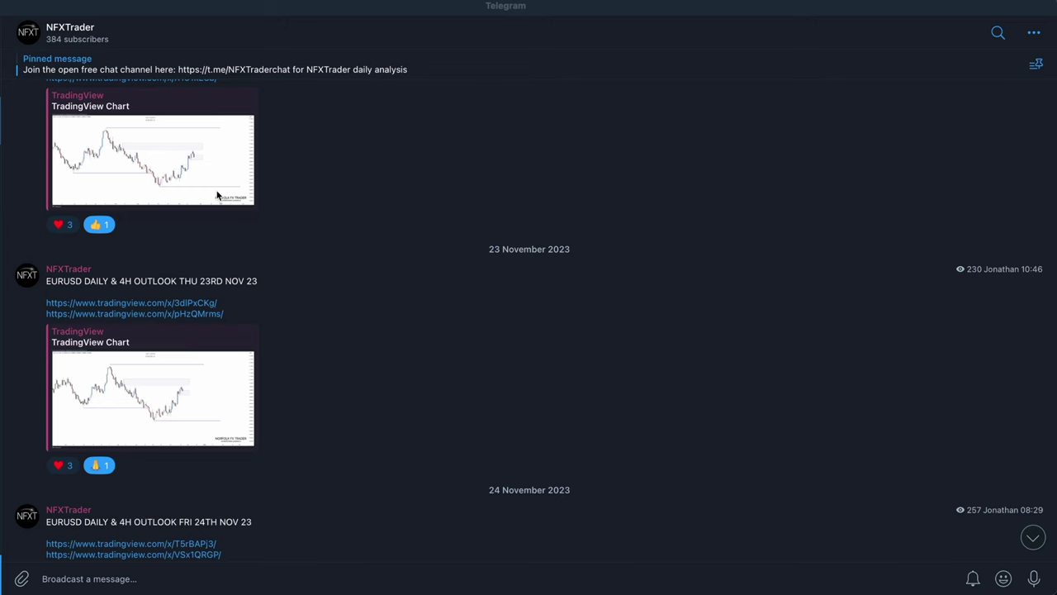
Step: Switch to Telegram and examine the NFXTrader channel's EURUSD outlook and entry posts from 23 to 29 November 2023
scroll(217, 194, down, 2)
scroll(218, 194, down, 2)
click(198, 236)
click(183, 246)
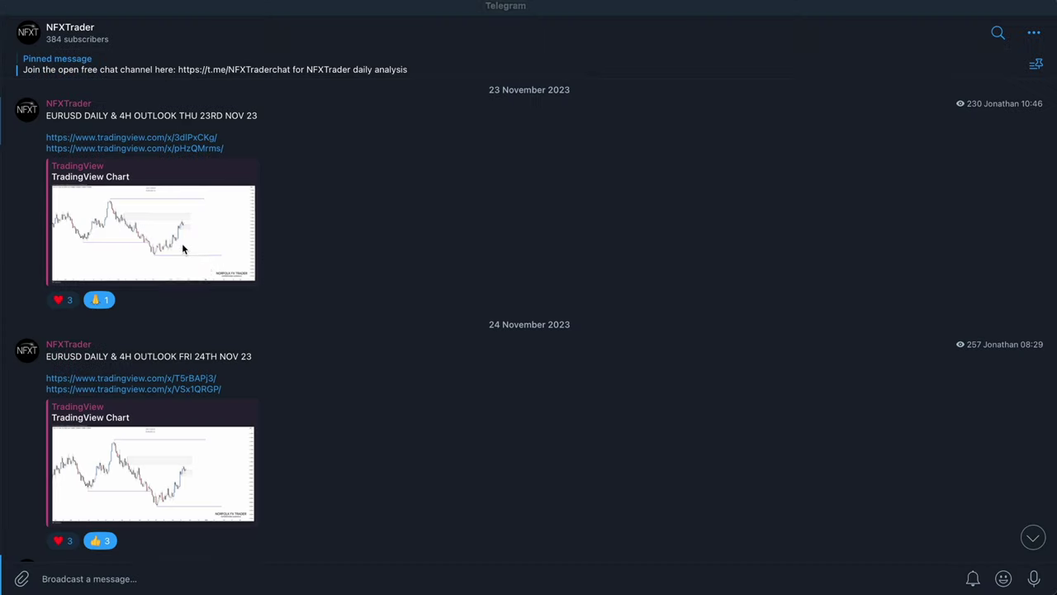
scroll(205, 267, down, 5)
scroll(206, 267, down, 8)
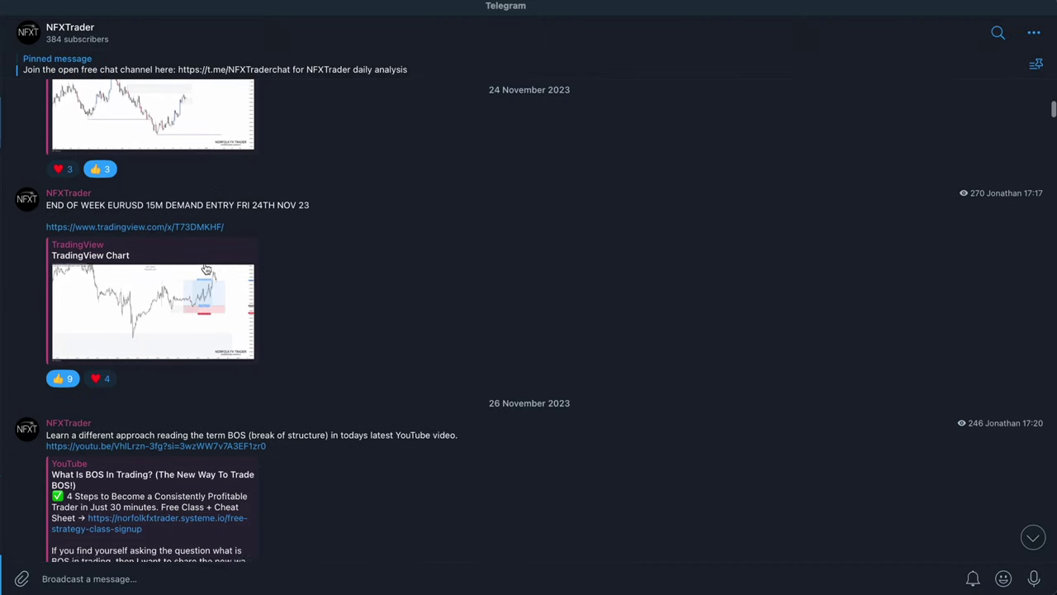
scroll(205, 267, down, 8)
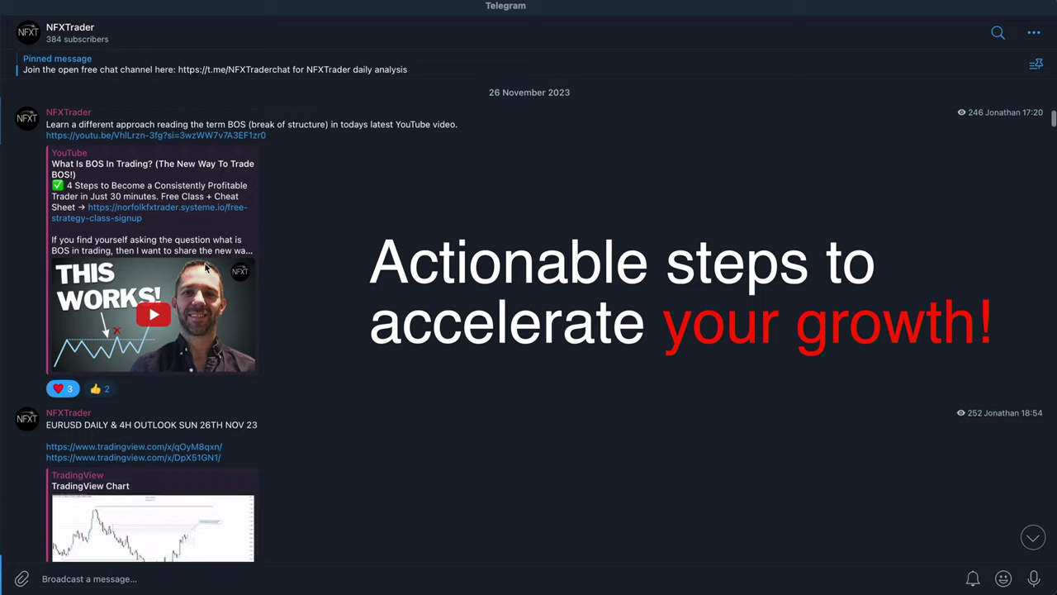
scroll(206, 267, down, 8)
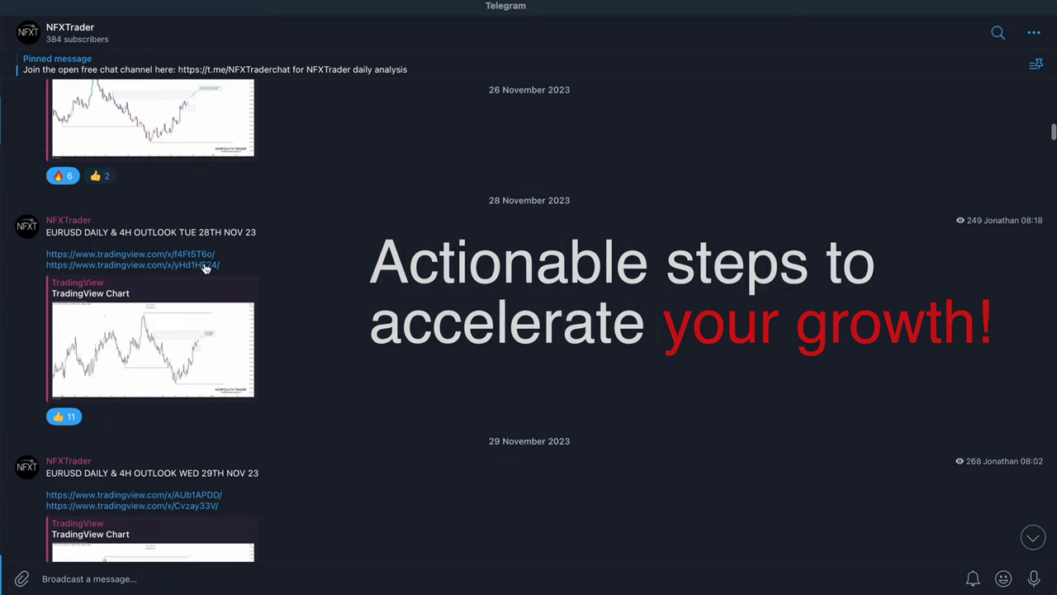
scroll(205, 267, down, 8)
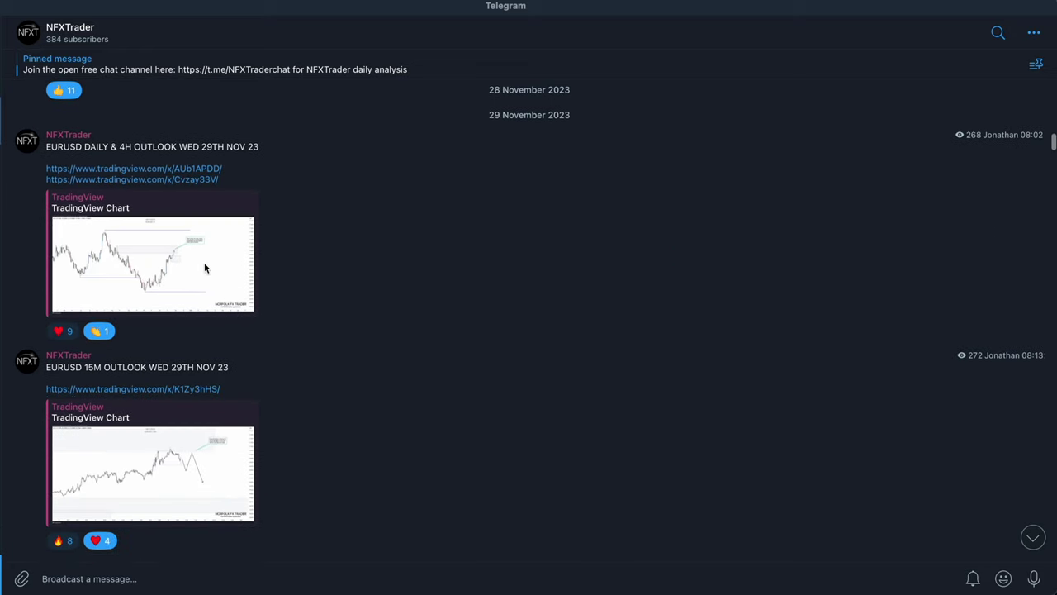
scroll(204, 262, down, 8)
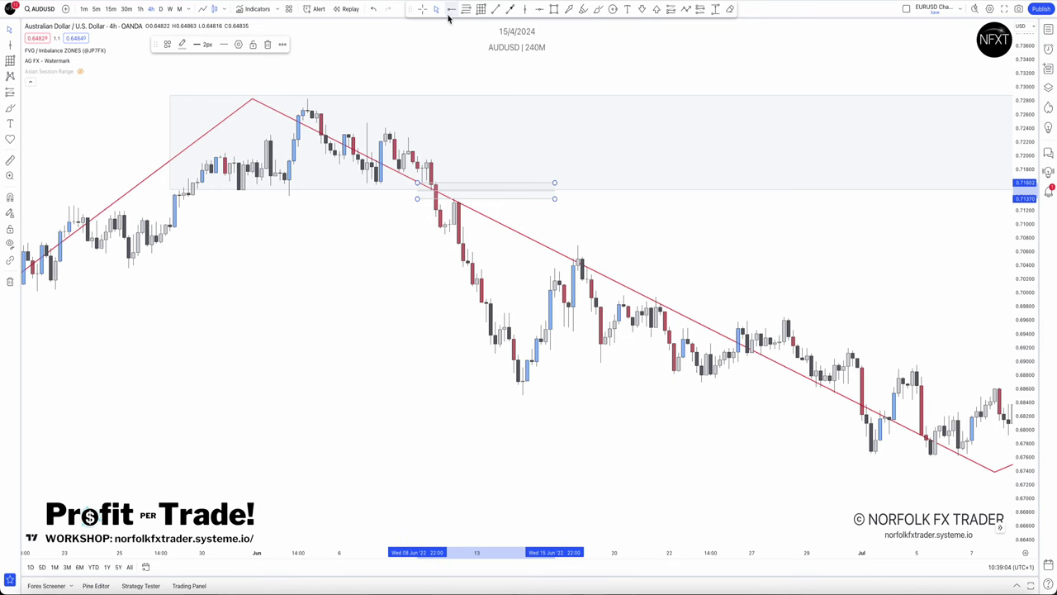
Step: Back on the AUDUSD 4-hour chart, place a horizontal ray at about 0.714 from the 10 June 2022 pullback high under the Gann box
click(451, 9)
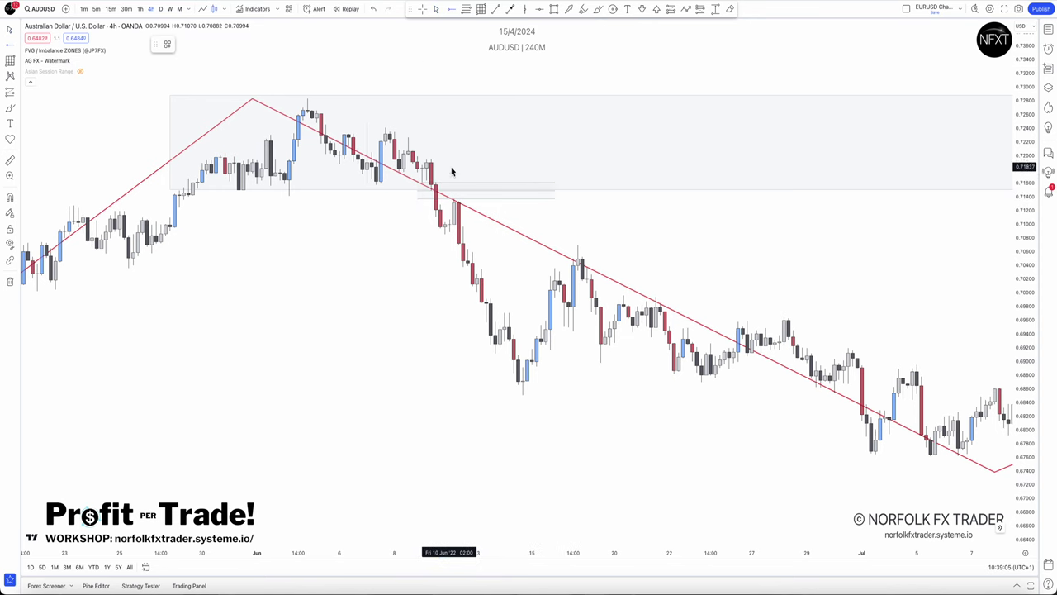
click(453, 200)
click(432, 230)
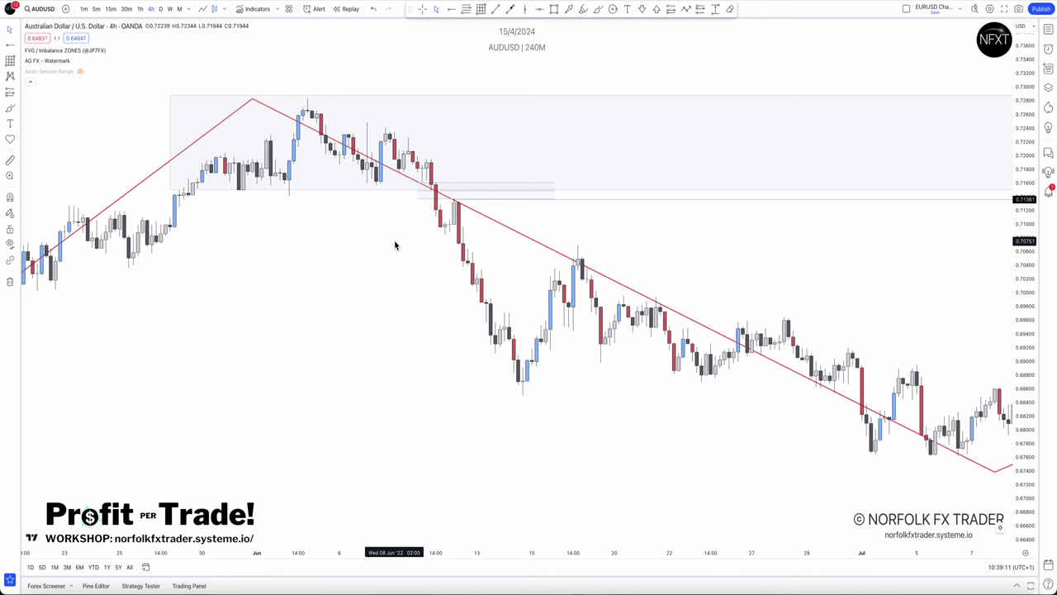
Step: Extend the small June 2022 Gann box forward in time to about 22 August 2022
scroll(530, 99, down, 5)
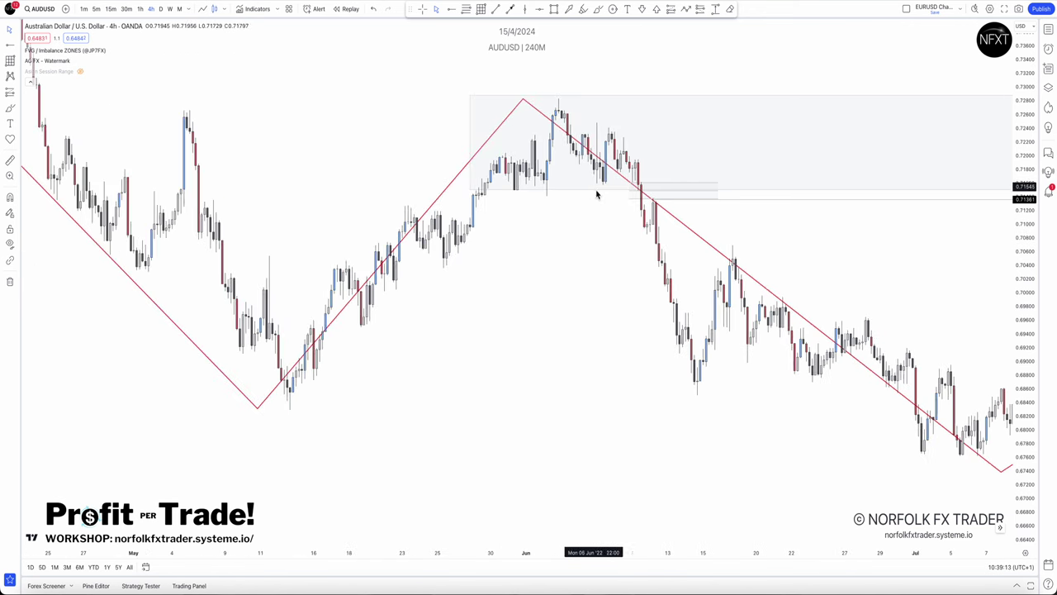
scroll(606, 254, right, 10)
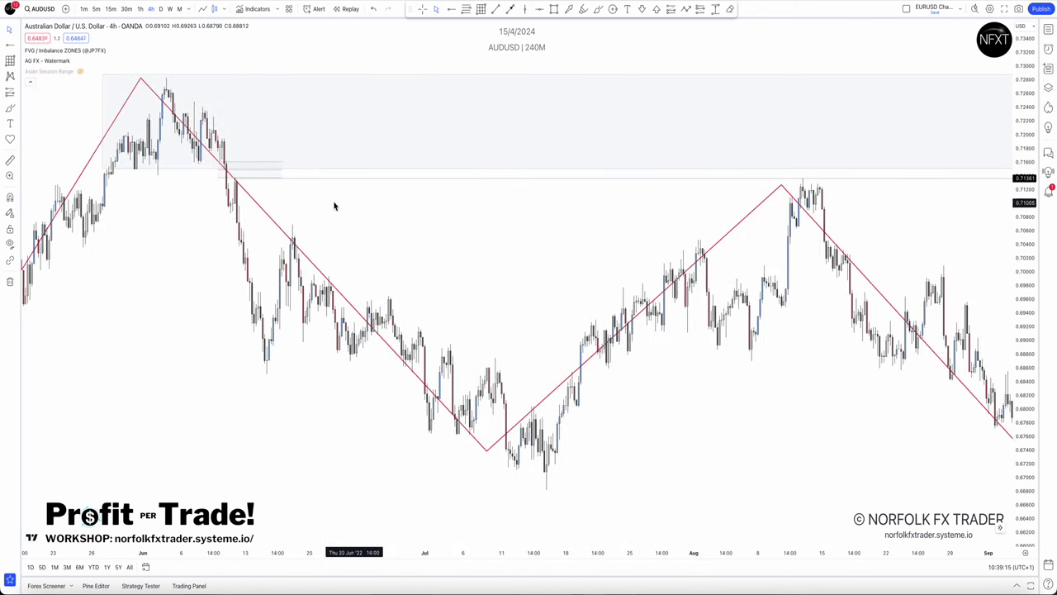
drag(281, 165, 886, 167)
click(872, 217)
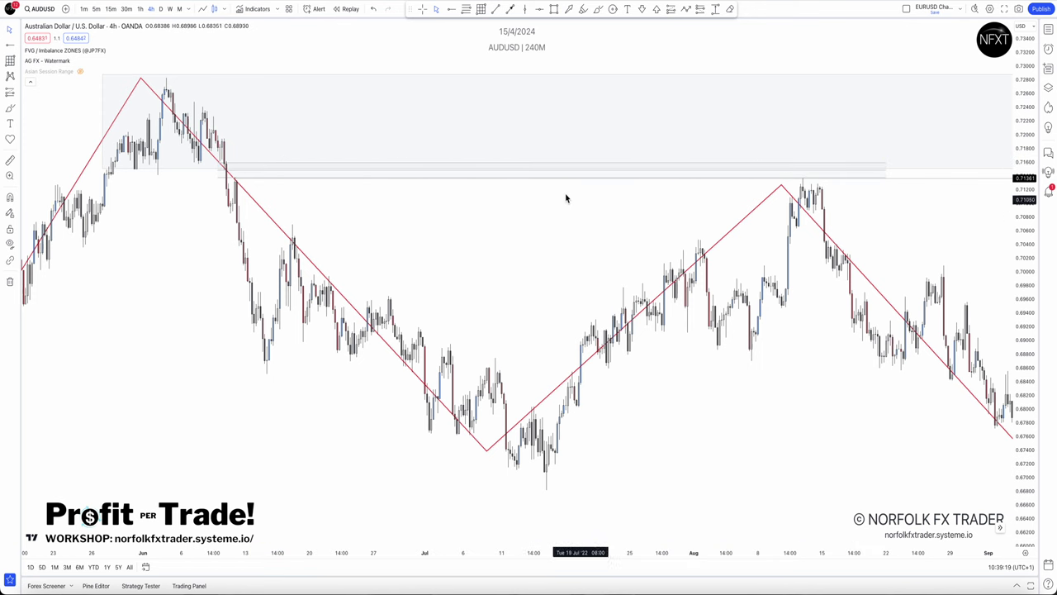
Step: Examine how price meets the supply zone and horizontal ray from August 2022 to January 2023, returning to the August 2022 high
scroll(566, 235, down, 1)
scroll(567, 235, down, 3)
drag(588, 235, 224, 276)
drag(785, 248, 332, 253)
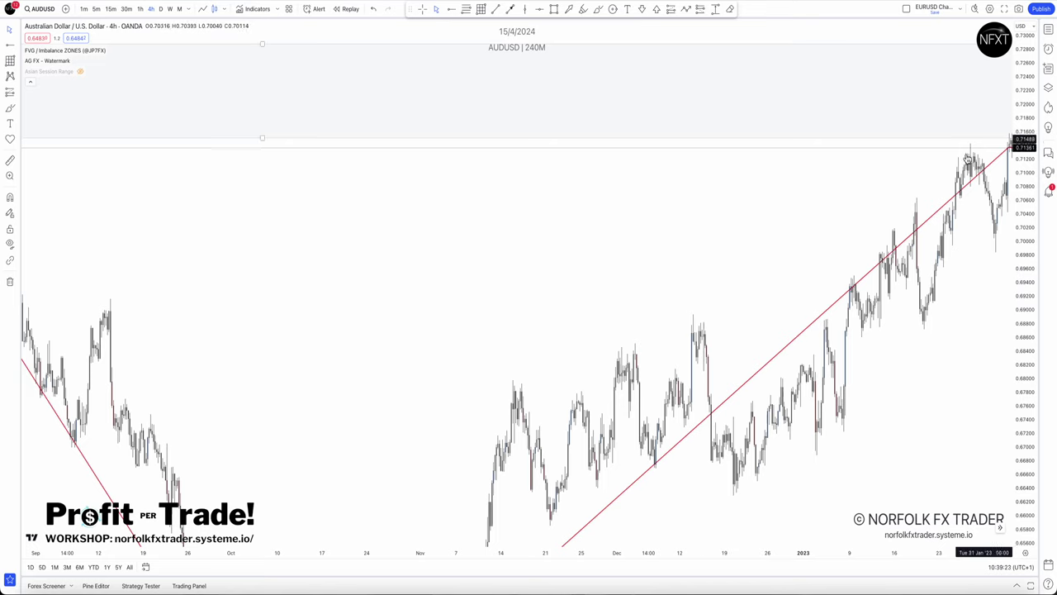
scroll(527, 266, left, 10)
scroll(760, 248, left, 4)
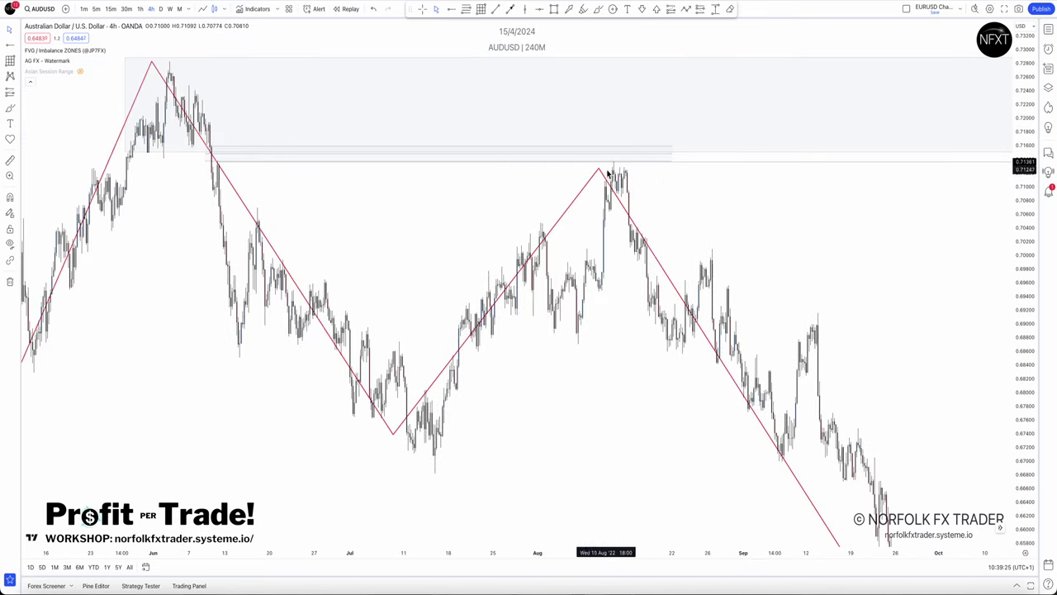
scroll(504, 273, up, 5)
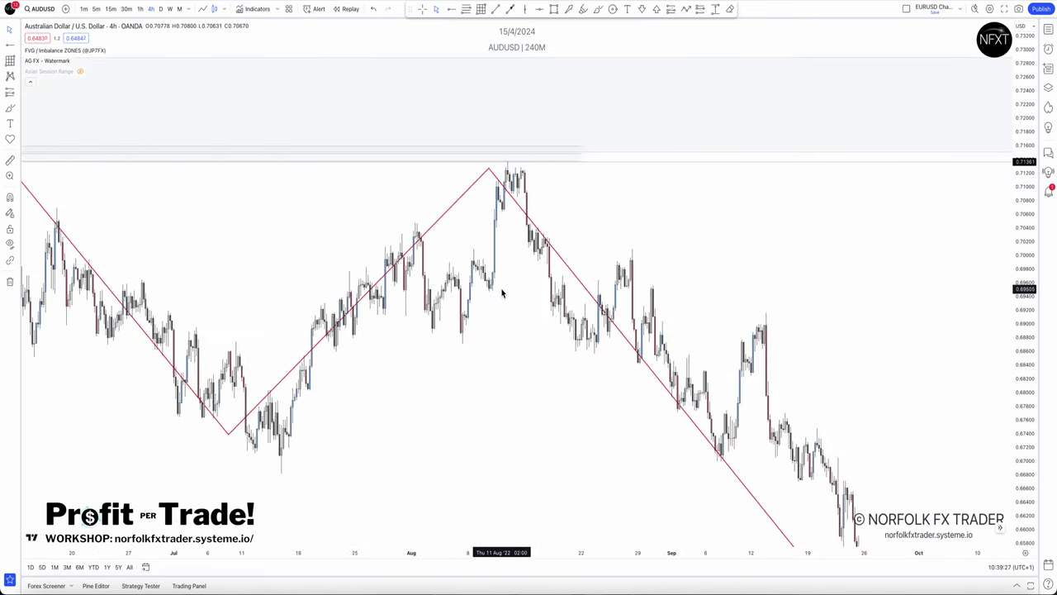
scroll(631, 348, up, 4)
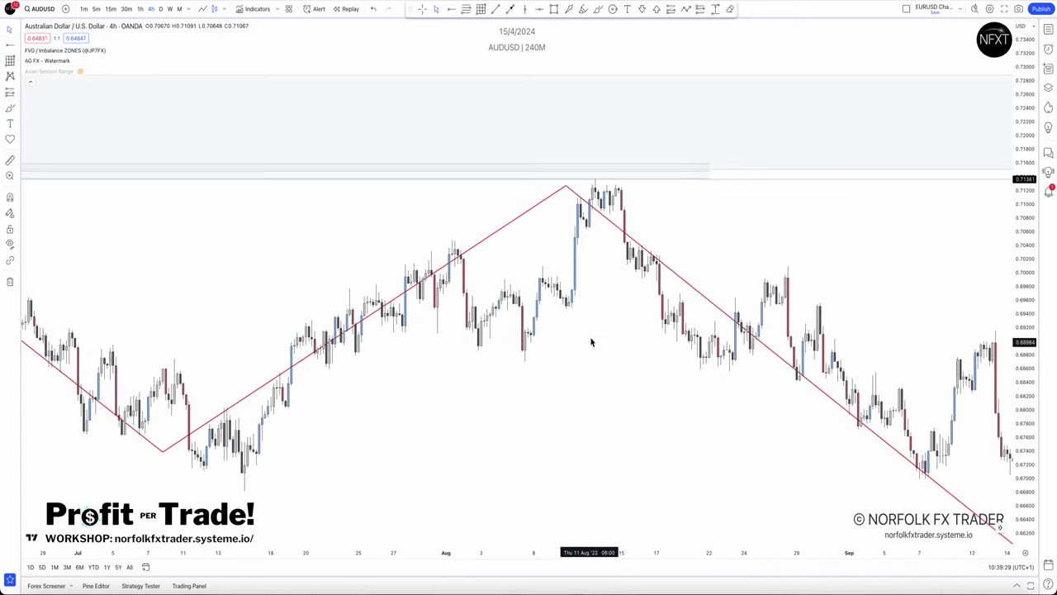
Step: Show price as a line and mark the mid-August 2022 highs with a short horizontal trend line at about 0.713, using a saved template
click(204, 10)
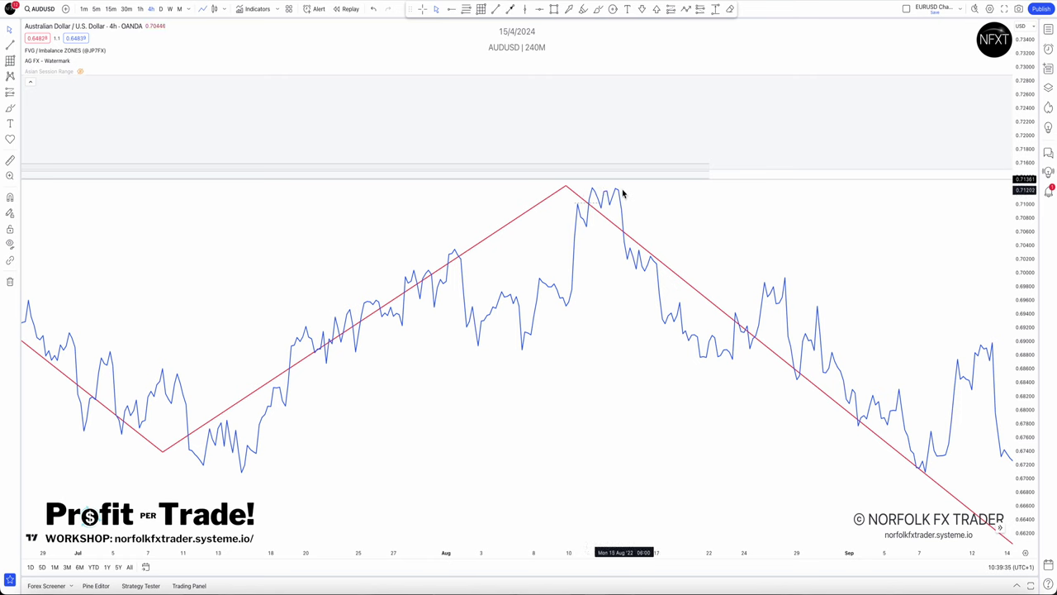
drag(590, 188, 636, 185)
click(166, 45)
click(186, 137)
Step: Draw a short horizontal trend line at about 0.709 from the swing low between the mid-August 2022 highs to the breakdown
click(505, 87)
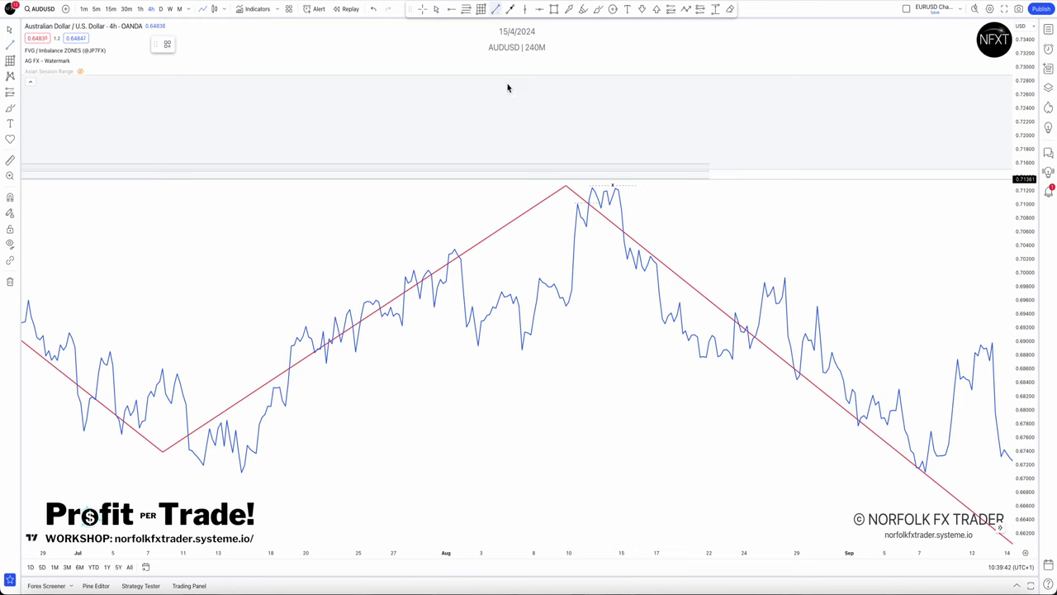
click(601, 210)
click(633, 210)
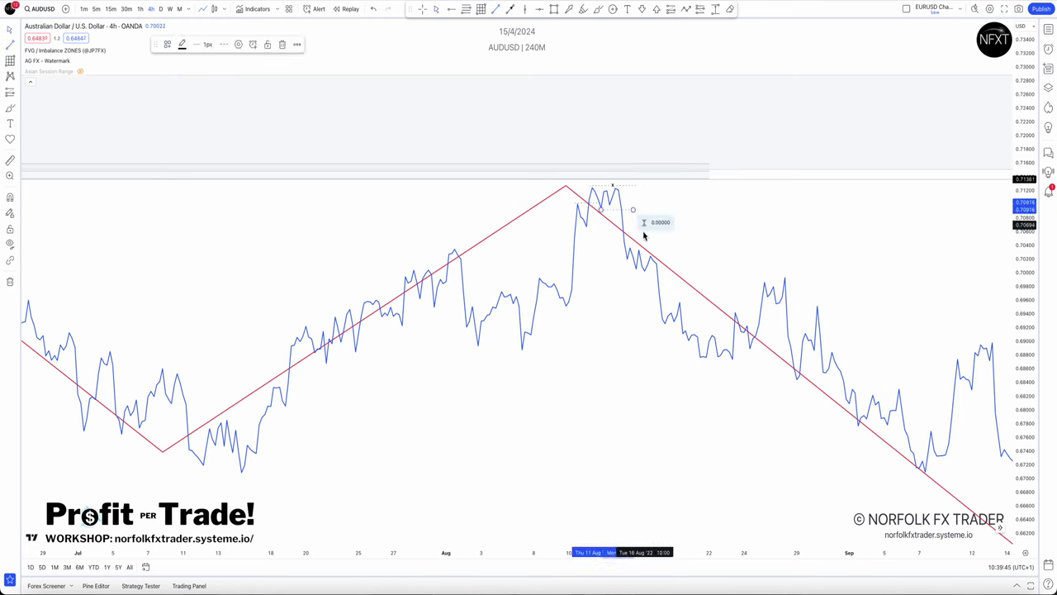
click(631, 220)
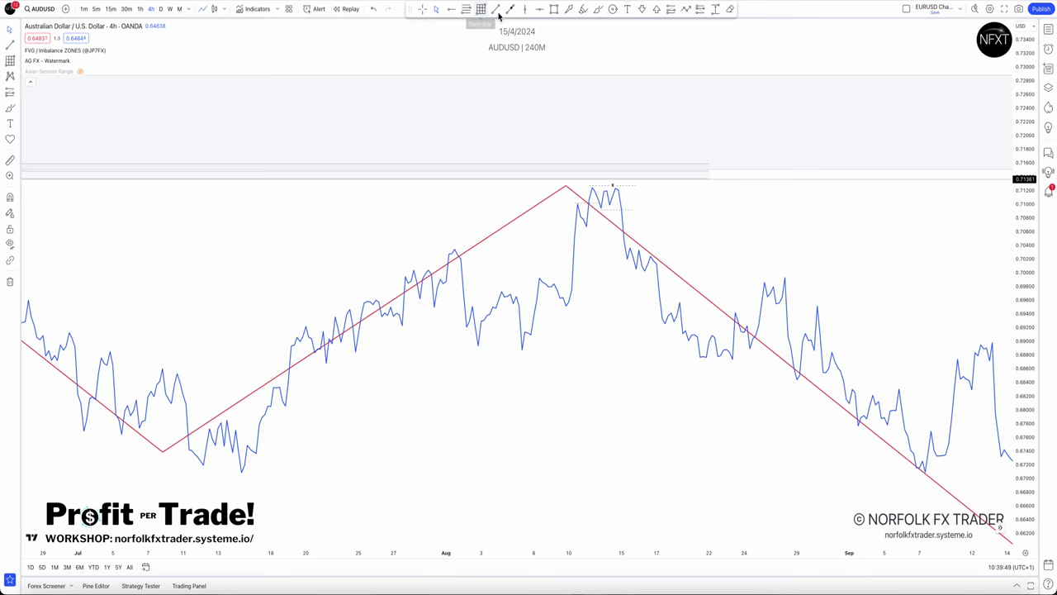
Step: Show price as candlesticks and draw a rectangle from about 0.7066 to 0.714 over the mid-August 2022 high, starting at 11 August
click(216, 10)
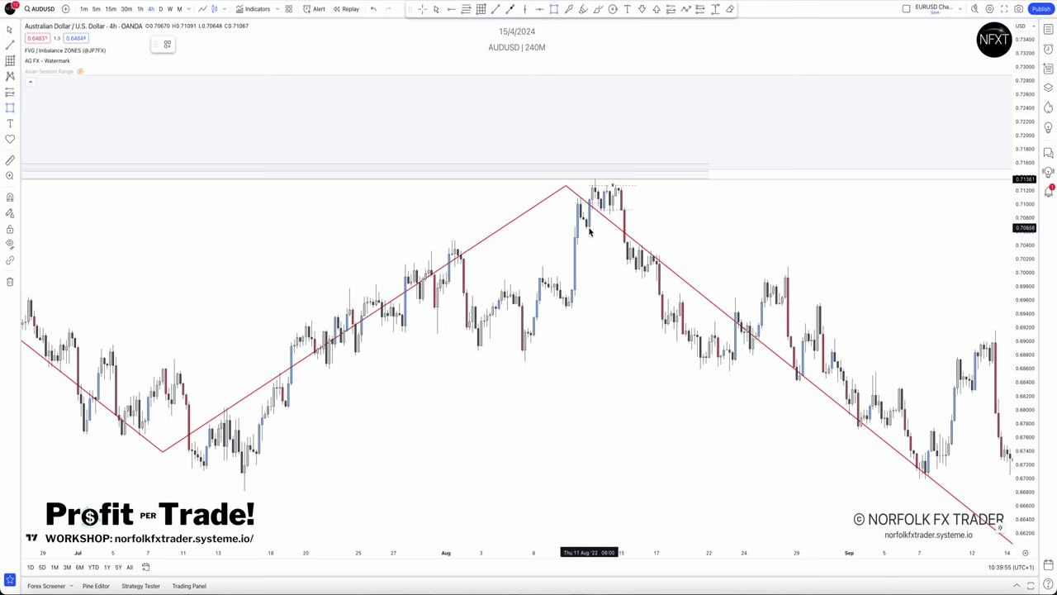
click(590, 228)
click(739, 178)
drag(782, 222, 766, 227)
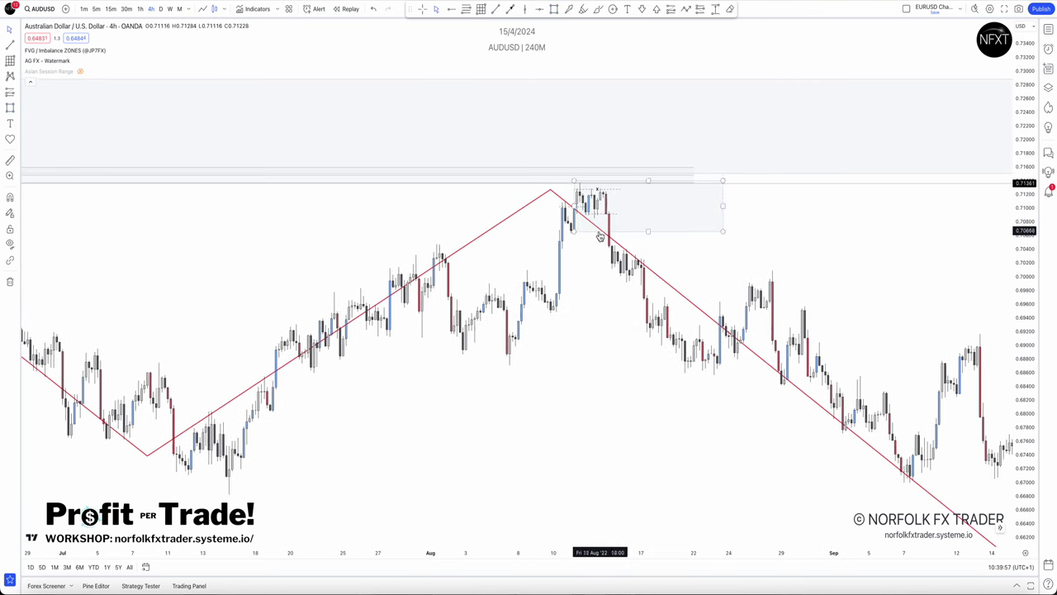
click(601, 238)
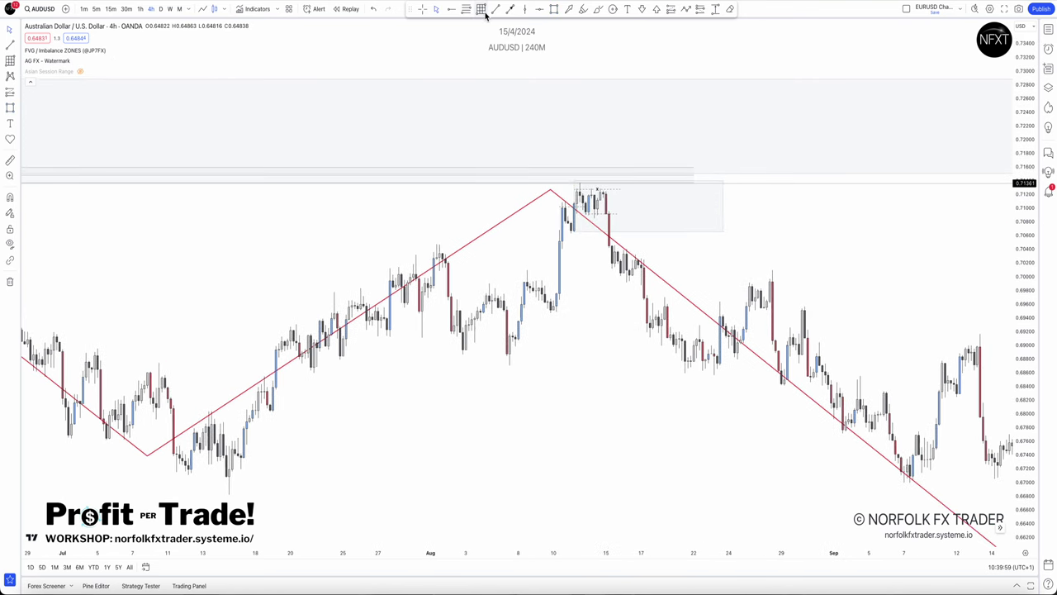
Step: Mark the imbalance below the mid-August 2022 high with a Gann box from about 0.709 to 0.705
mouse_move(607, 216)
mouse_down()
mouse_move(630, 237)
mouse_move(690, 247)
mouse_up()
click(718, 262)
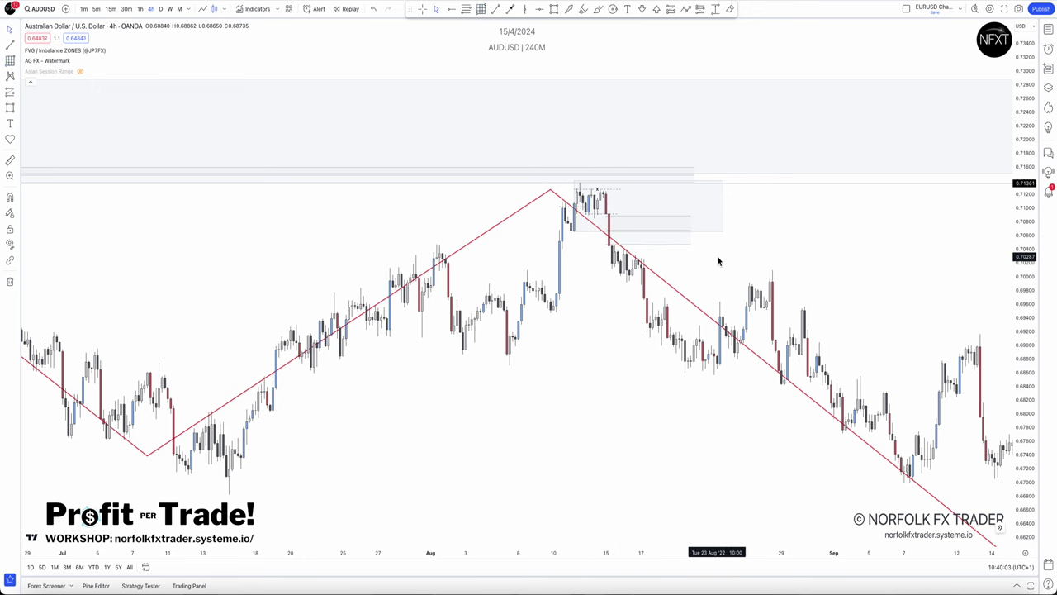
Step: Change the price display from candlesticks to a line for the July to September 2022 swings
scroll(641, 280, down, 3)
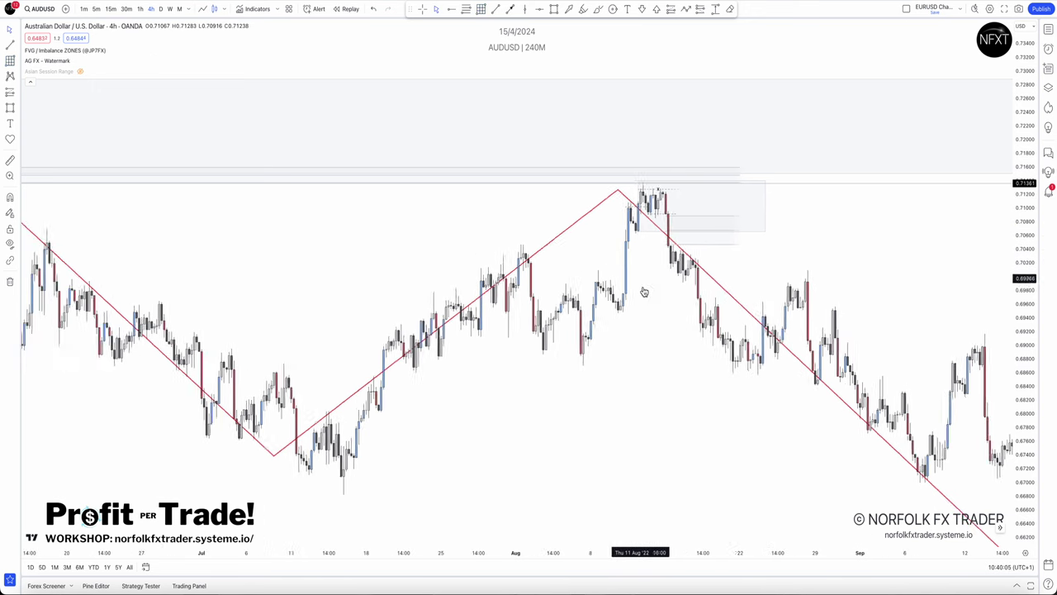
drag(630, 296, 200, 280)
drag(644, 262, 880, 229)
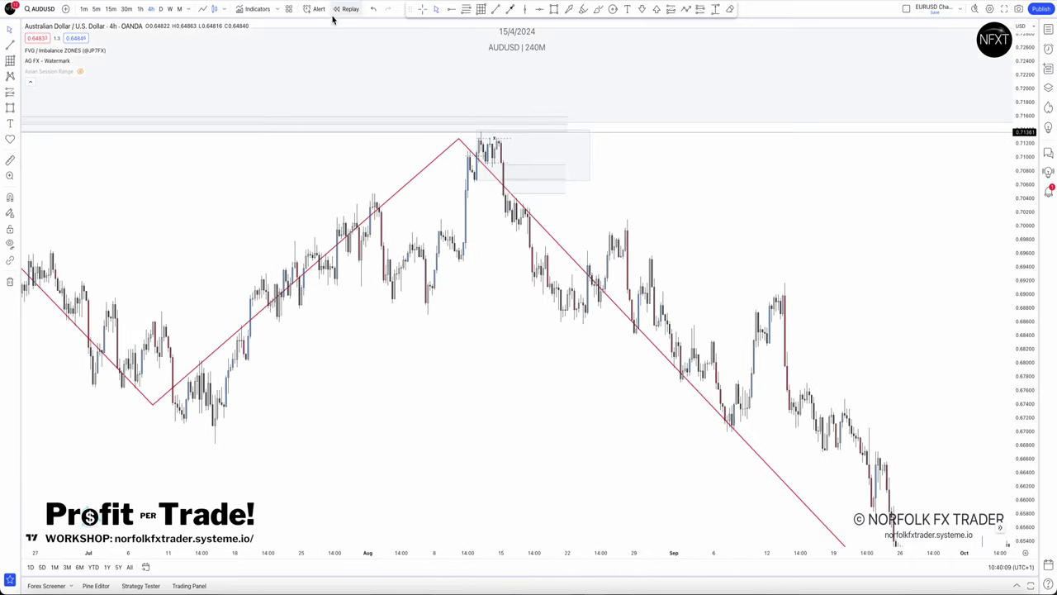
click(208, 12)
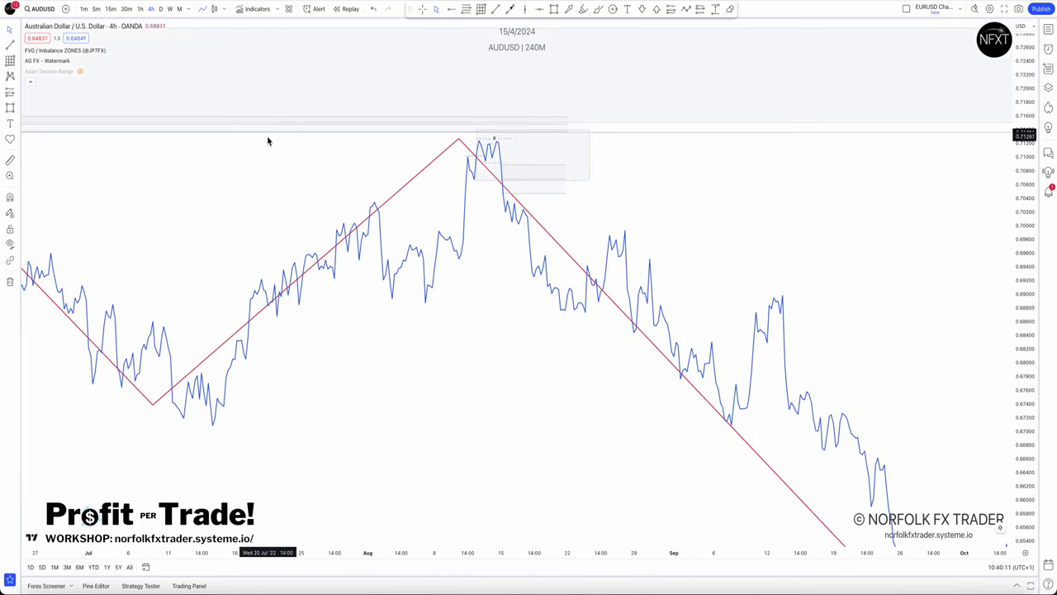
drag(1030, 262, 1029, 283)
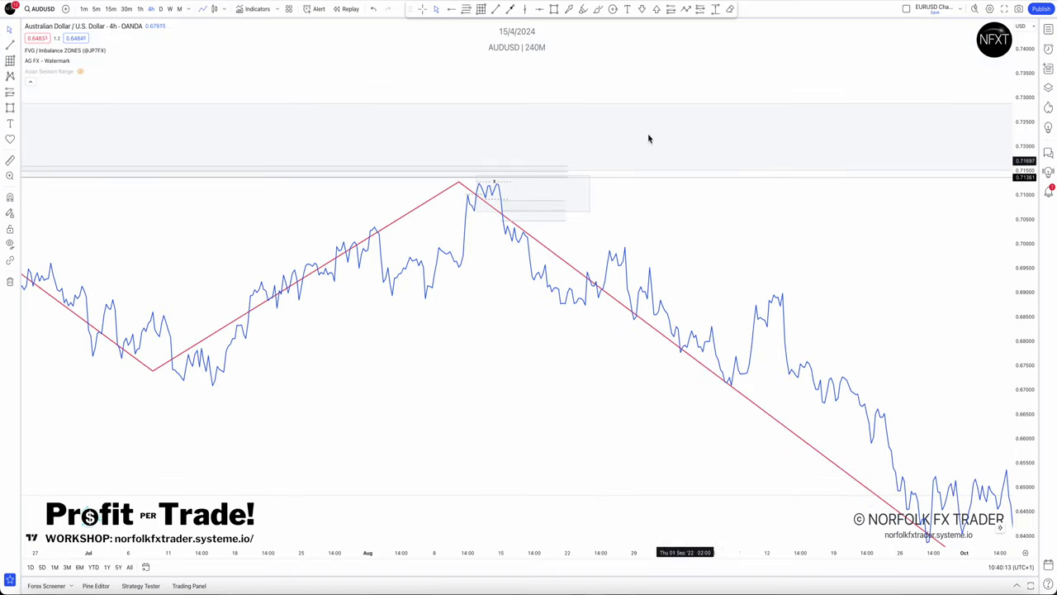
Step: Trace the swings from the 5 August low over the mid-August high to the early September 2022 low with a path and delete it
click(685, 12)
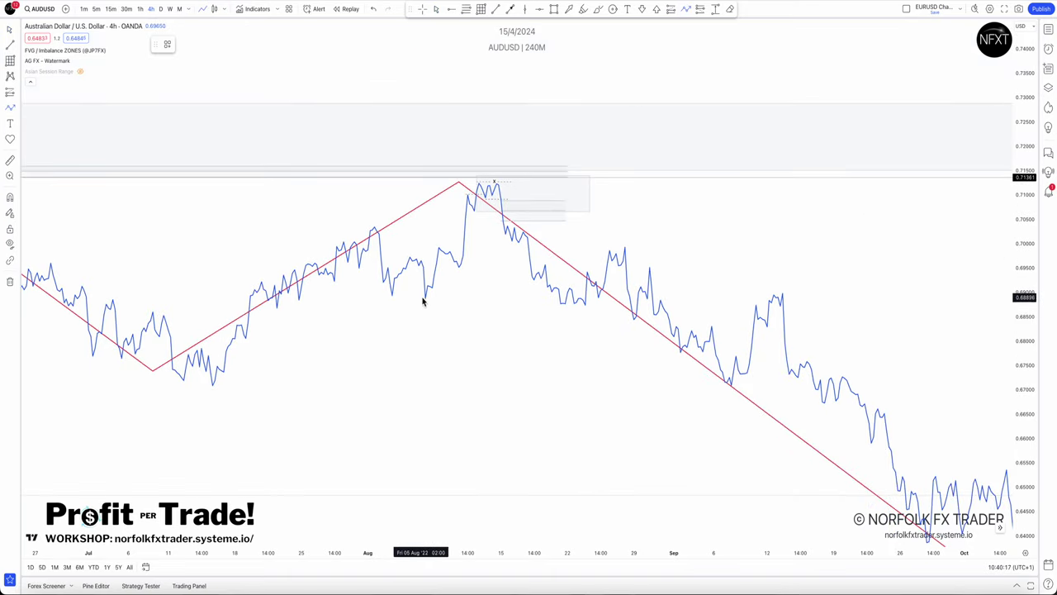
click(440, 245)
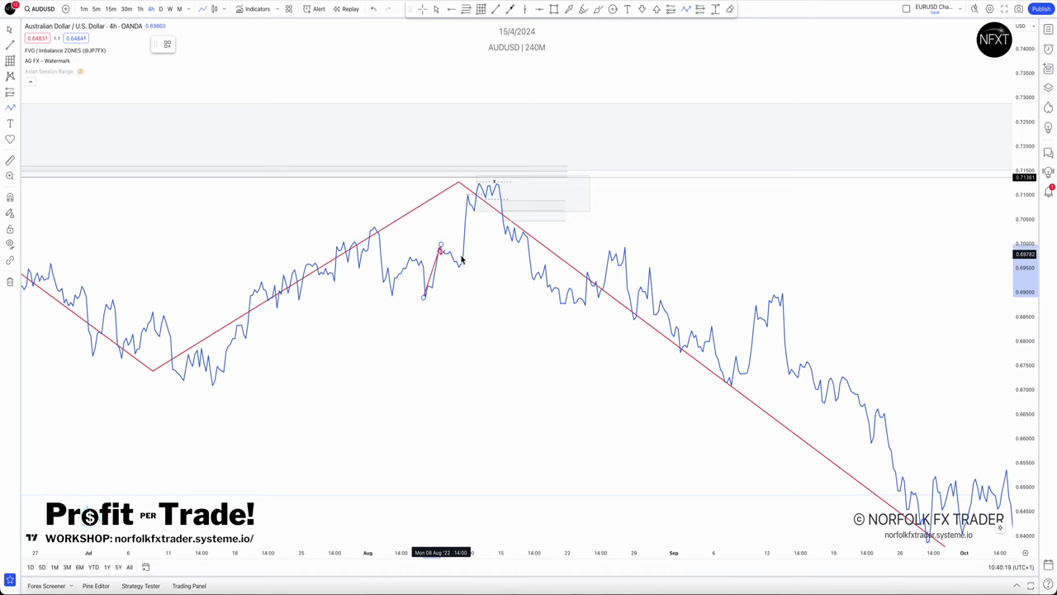
click(461, 266)
click(467, 195)
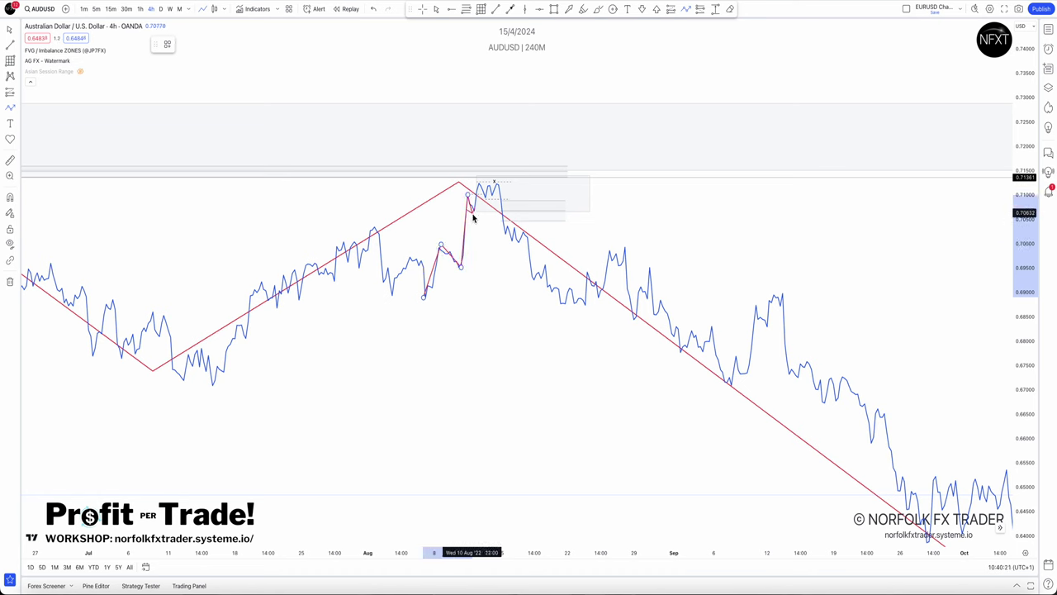
click(476, 209)
click(480, 180)
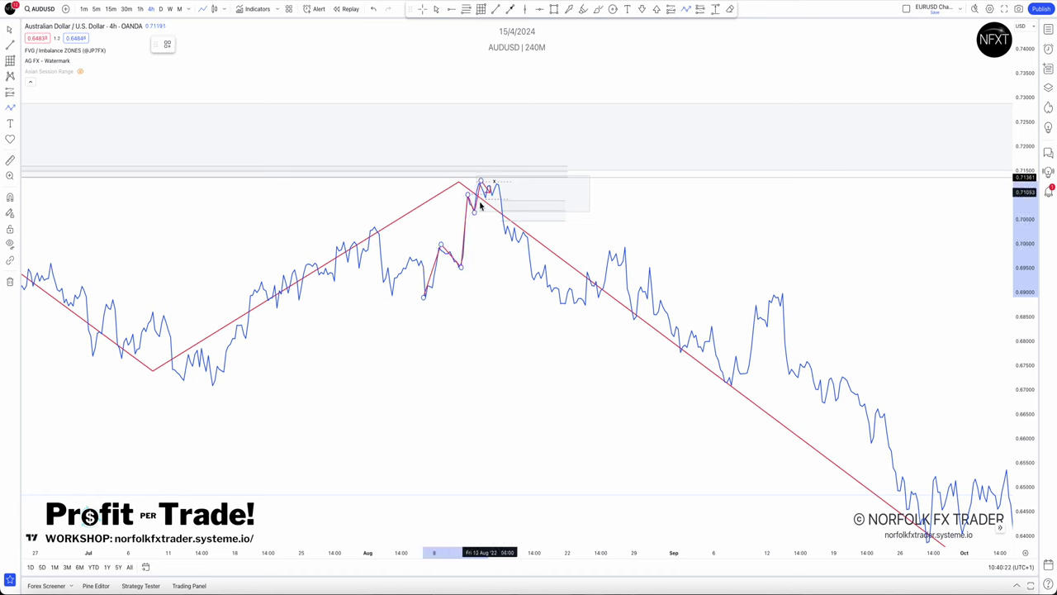
click(516, 223)
click(537, 276)
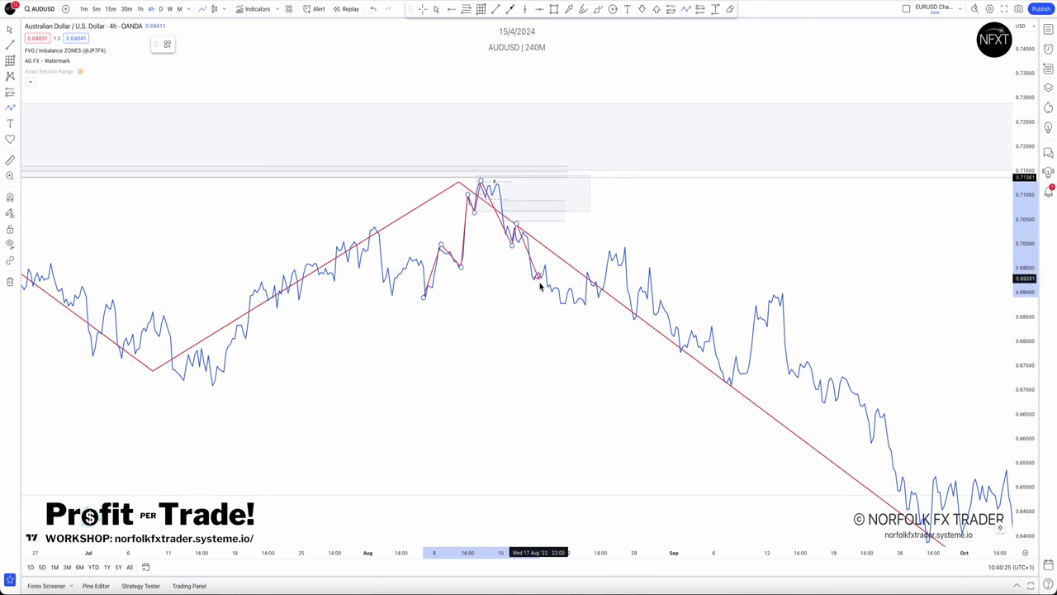
click(535, 285)
click(545, 263)
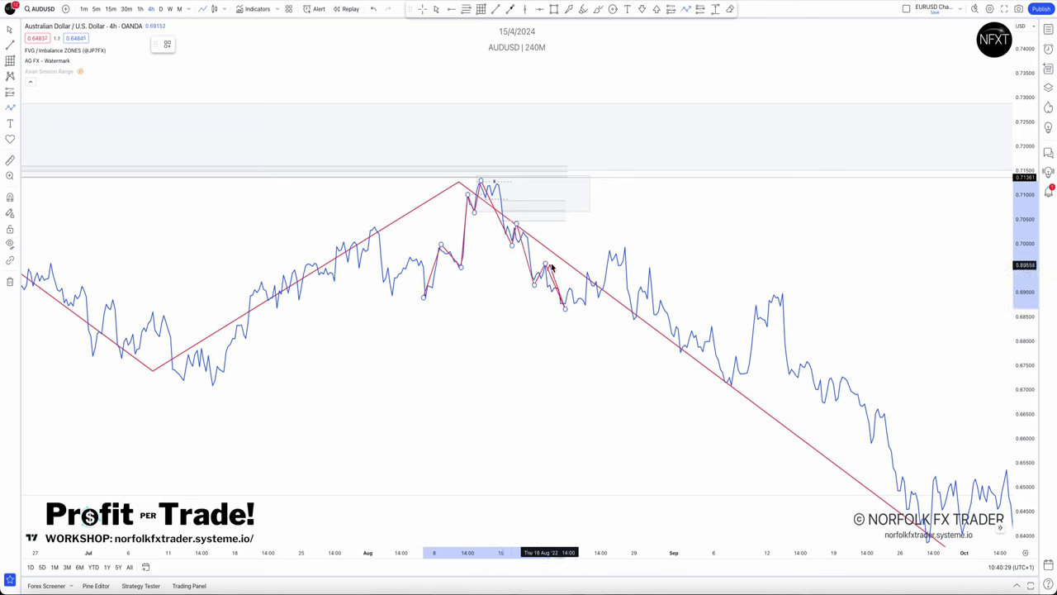
click(619, 247)
click(636, 318)
click(647, 267)
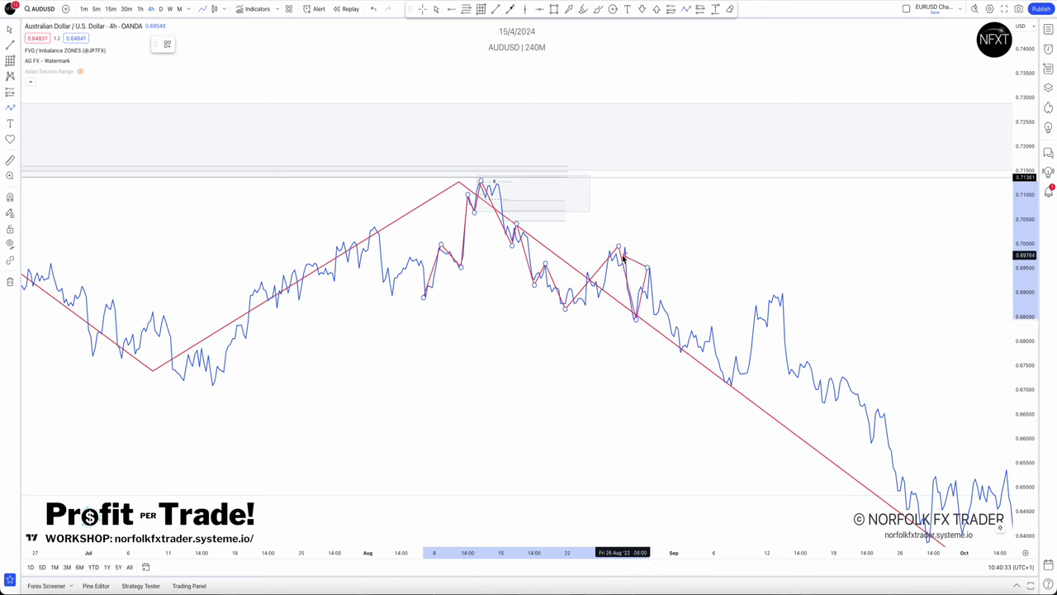
click(678, 349)
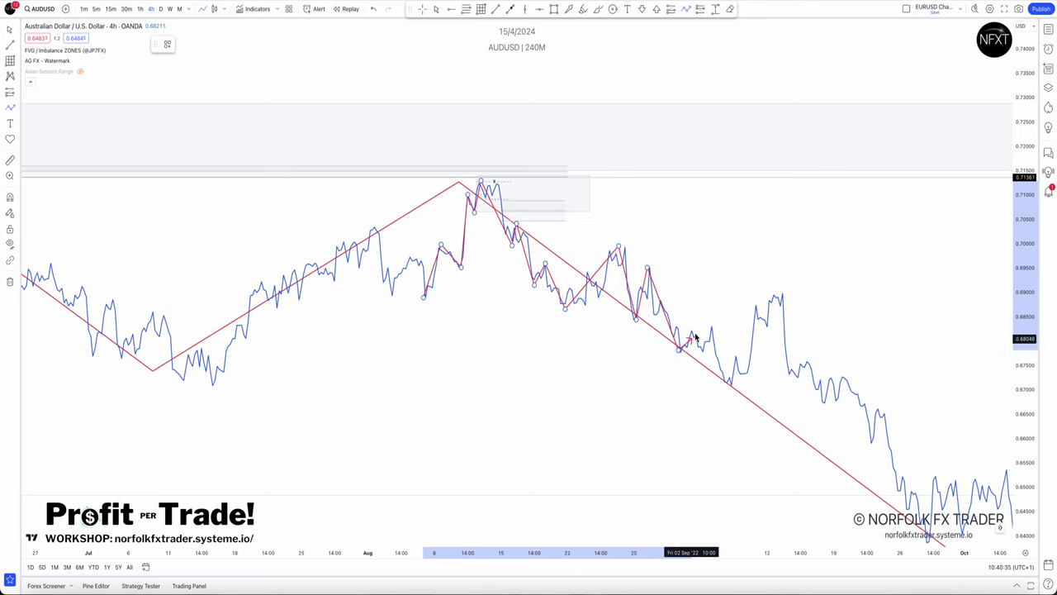
click(709, 324)
click(728, 383)
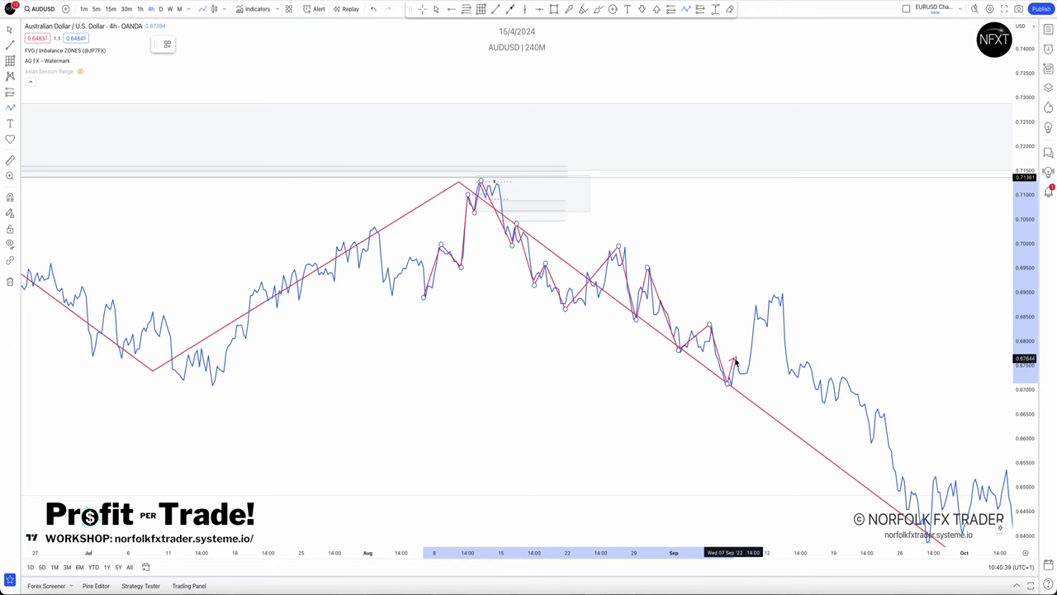
double_click(735, 360)
key(Delete)
Step: Start a path at the early June 2022 high and trace the successive swing lows and pullback highs down to the mid-July low
scroll(722, 350, down, 3)
scroll(722, 353, down, 4)
drag(760, 431, 611, 425)
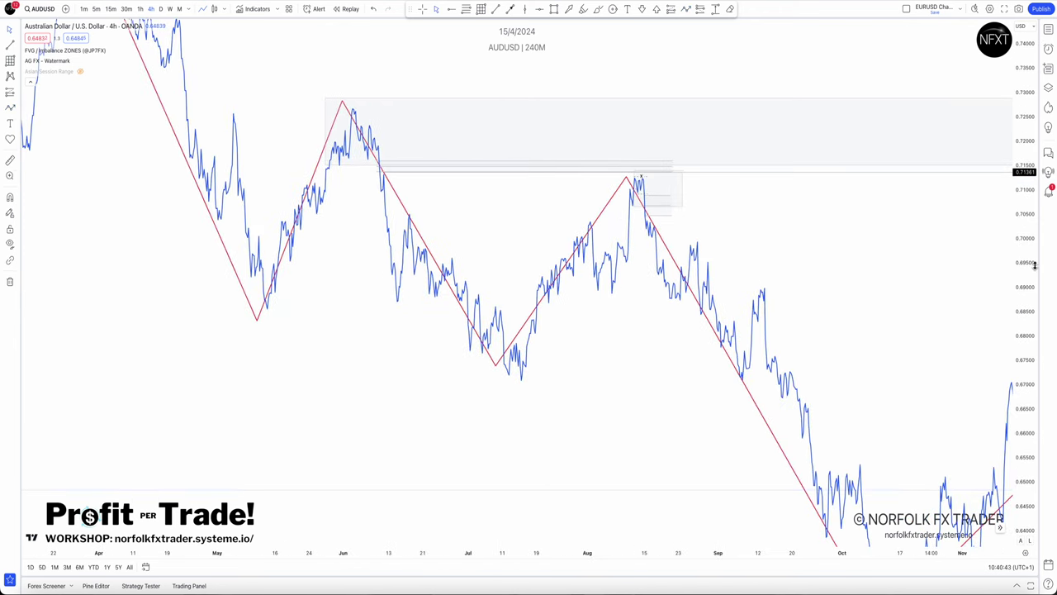
drag(1035, 265, 1035, 455)
drag(1024, 266, 1005, 83)
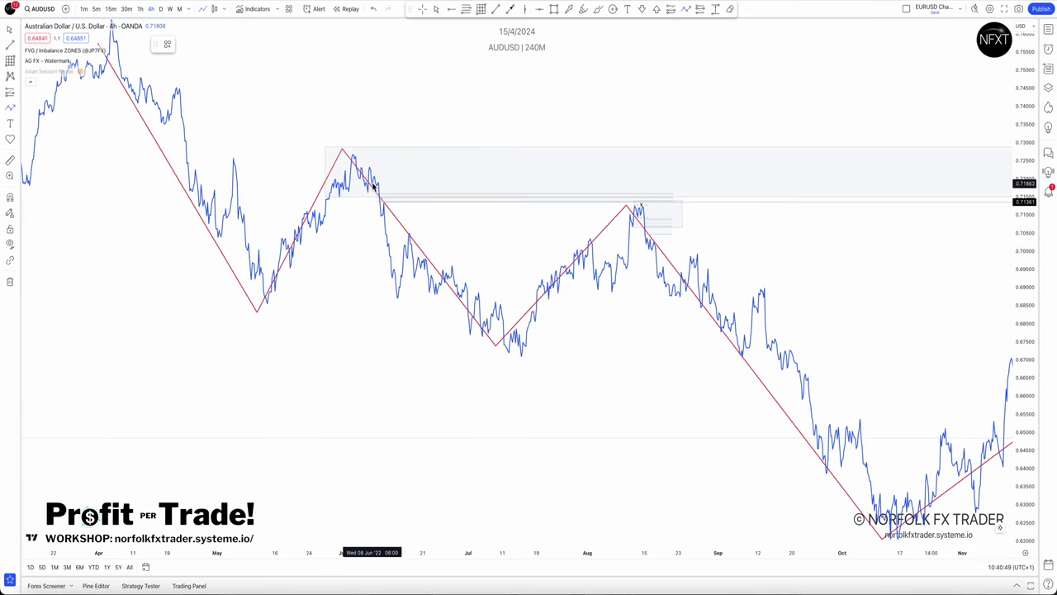
click(353, 156)
click(396, 299)
click(409, 231)
click(469, 333)
click(479, 289)
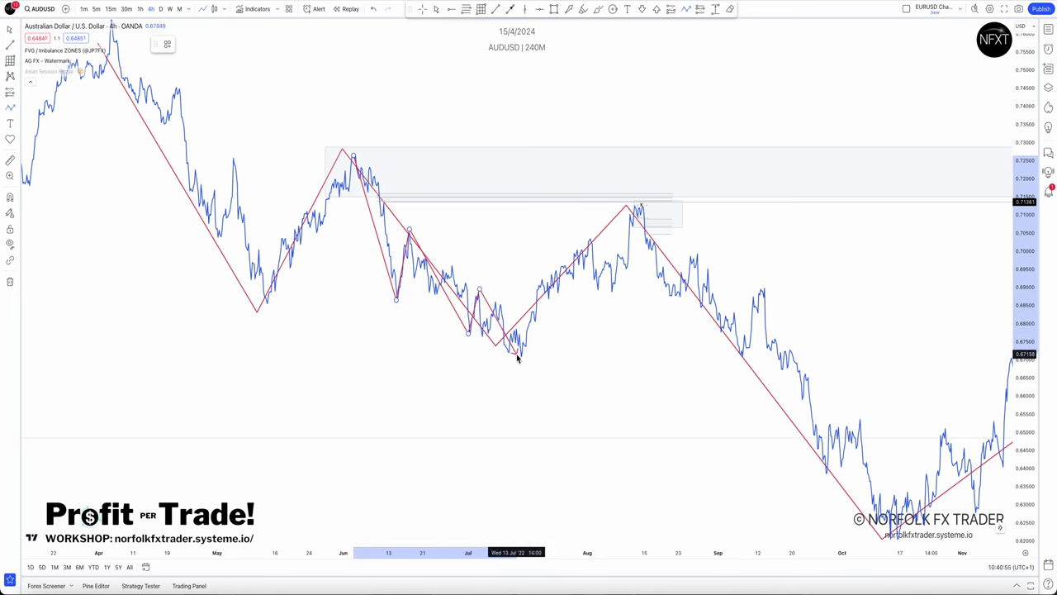
click(519, 347)
Step: Continue the path through the early August 2022 high and pullback low up to the mid-August high
click(591, 240)
click(611, 292)
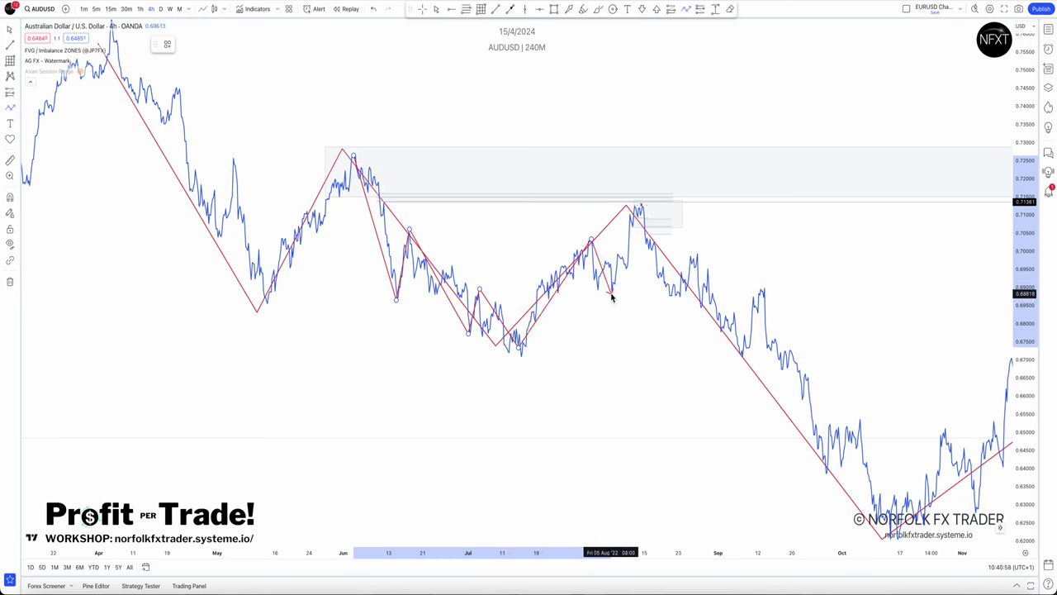
click(638, 205)
Step: Continue the path from the mid-August 2022 high through the late August swings down to the early September low
click(675, 299)
click(697, 253)
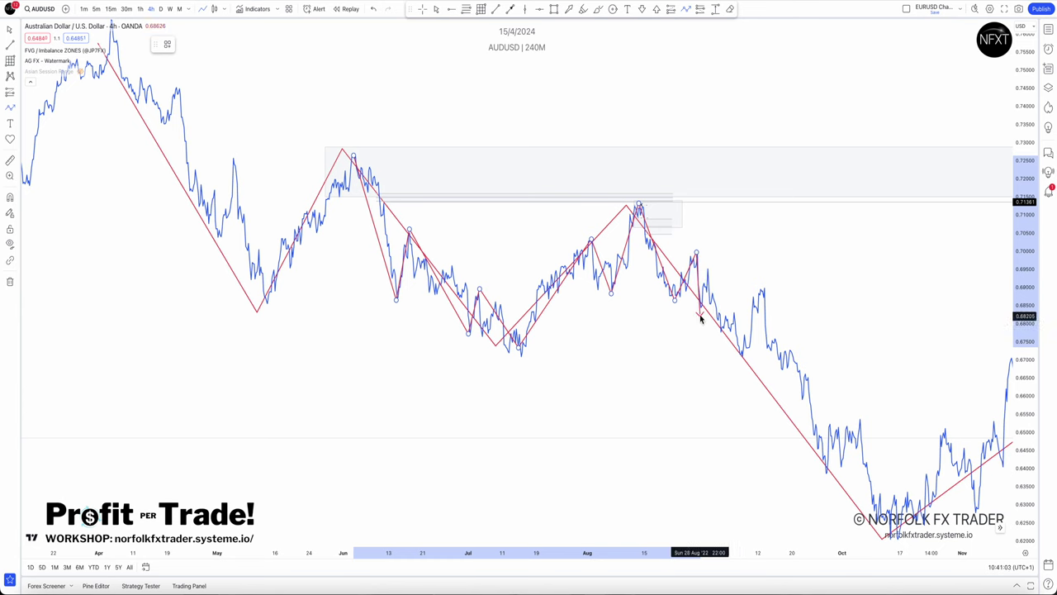
click(700, 311)
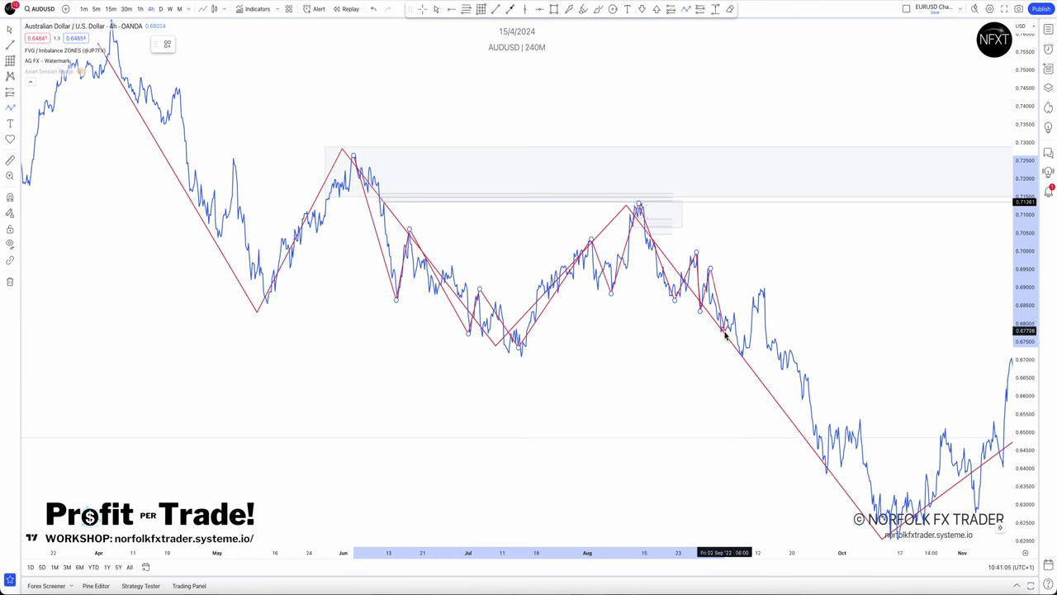
click(741, 356)
Step: Extend the path through the mid-September high, late September low and early October 2022 high, ending it at the mid-October low
click(762, 289)
click(826, 470)
click(860, 422)
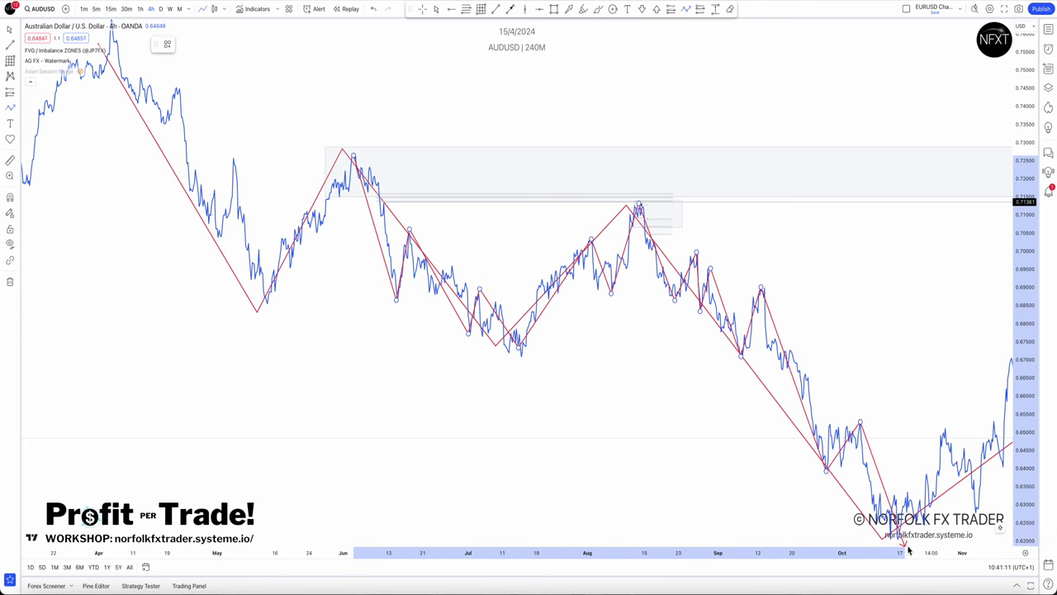
double_click(899, 537)
key(Escape)
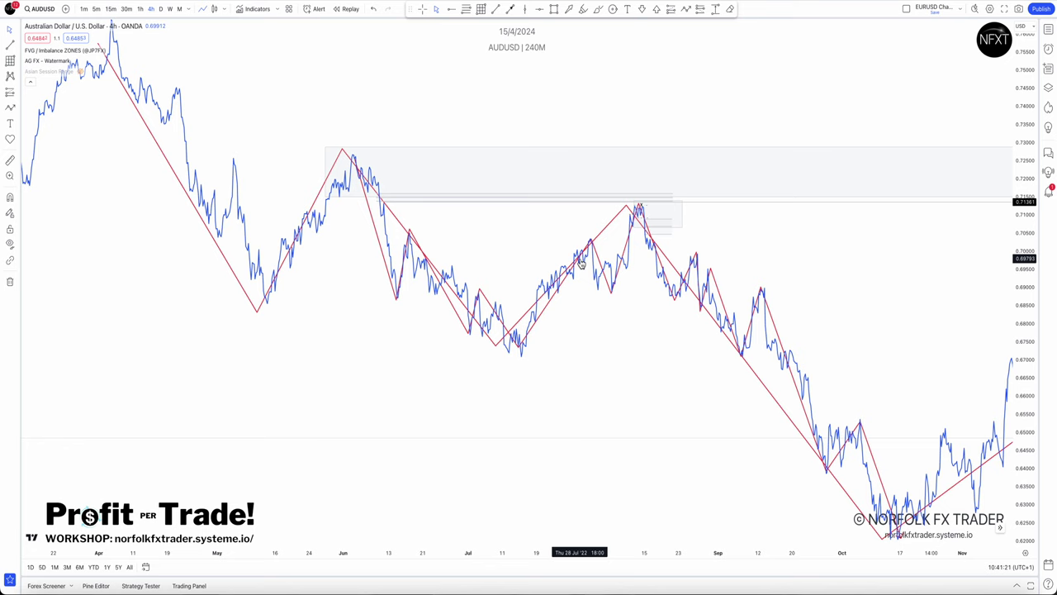
Step: Delete the detailed 4-hour swing path and extend the August 2022 supply zone to about the end of August
scroll(559, 361, right, 5)
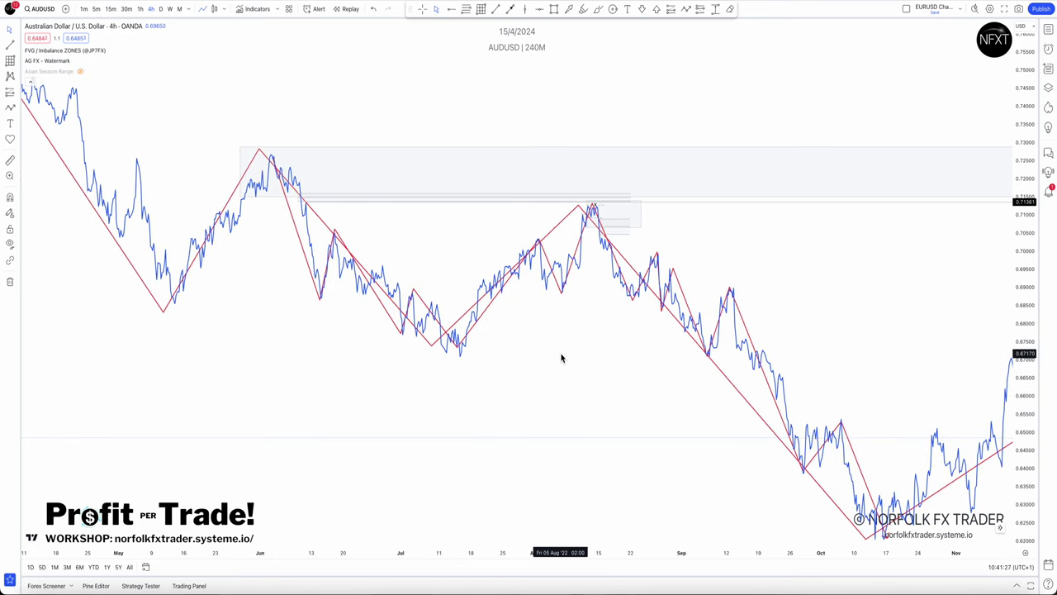
key(Delete)
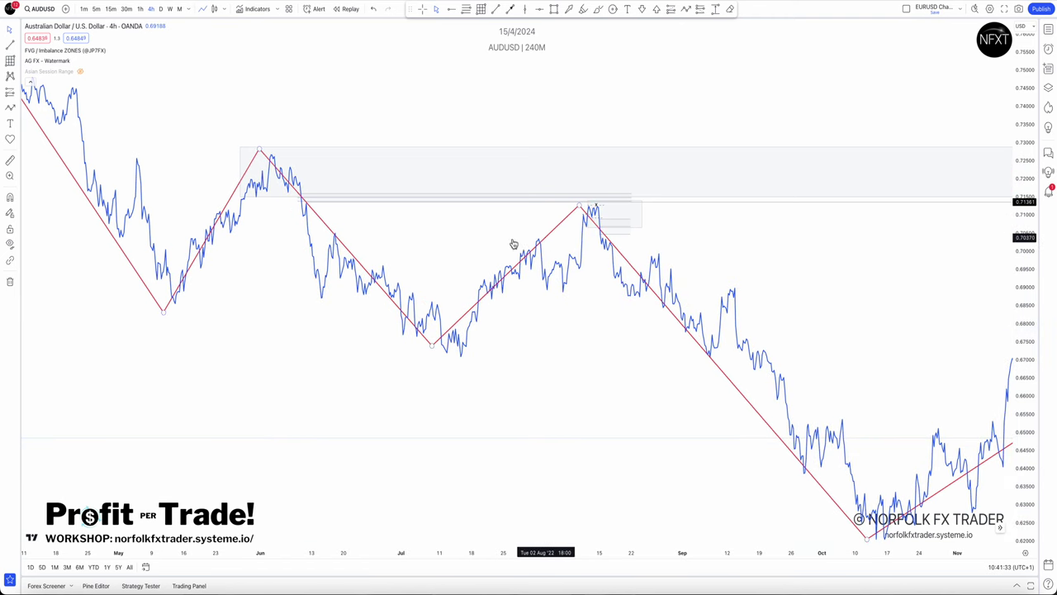
scroll(449, 246, left, 5)
scroll(592, 337, right, 8)
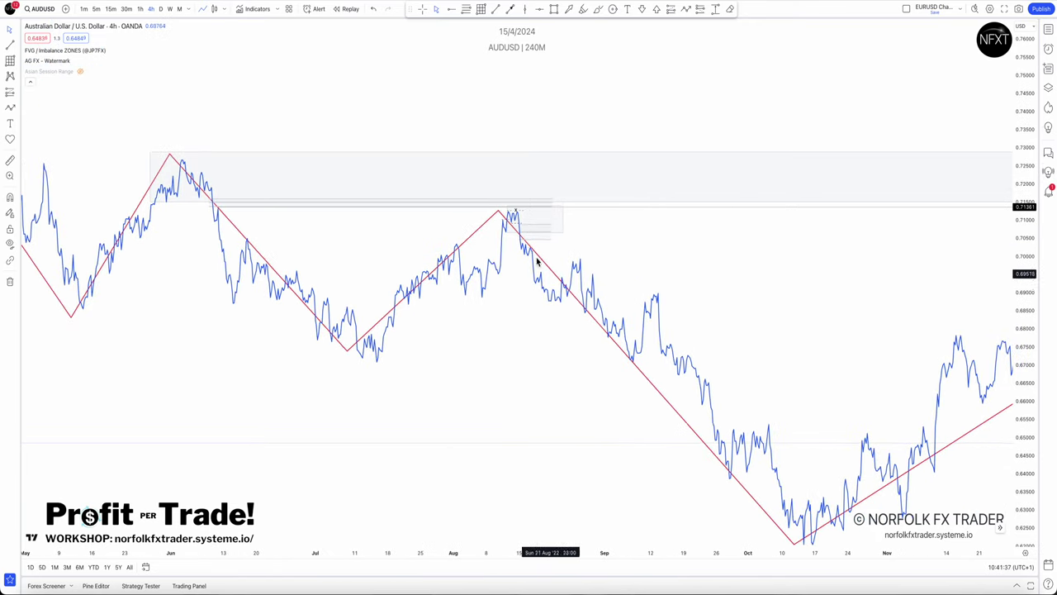
mouse_move(541, 238)
mouse_down()
mouse_move(561, 219)
mouse_move(600, 219)
mouse_up()
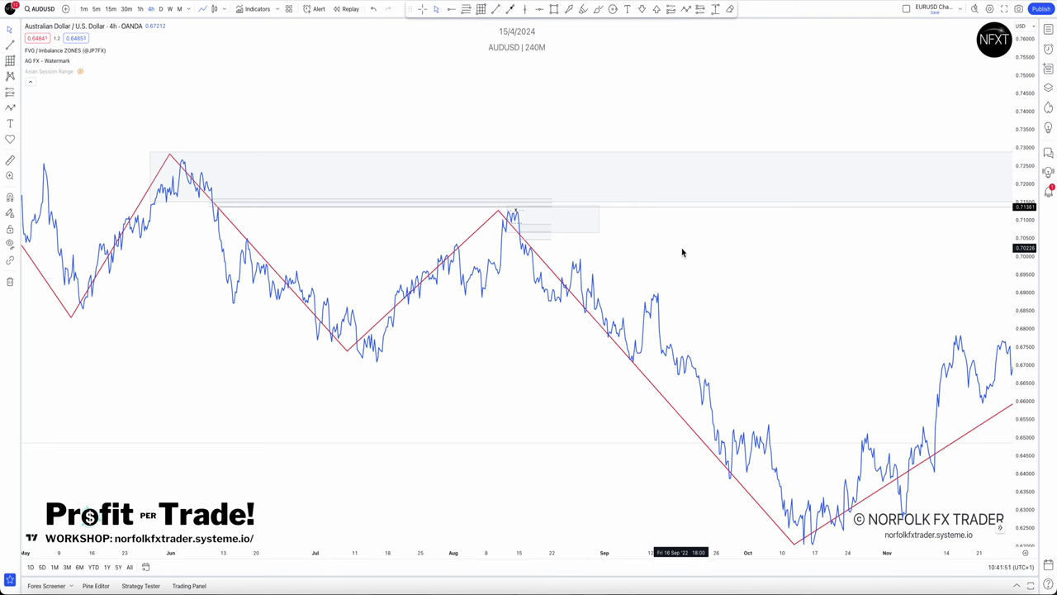
Step: Switch to the daily chart and show the price as candles around the June 2022 supply zone
drag(669, 256, 513, 191)
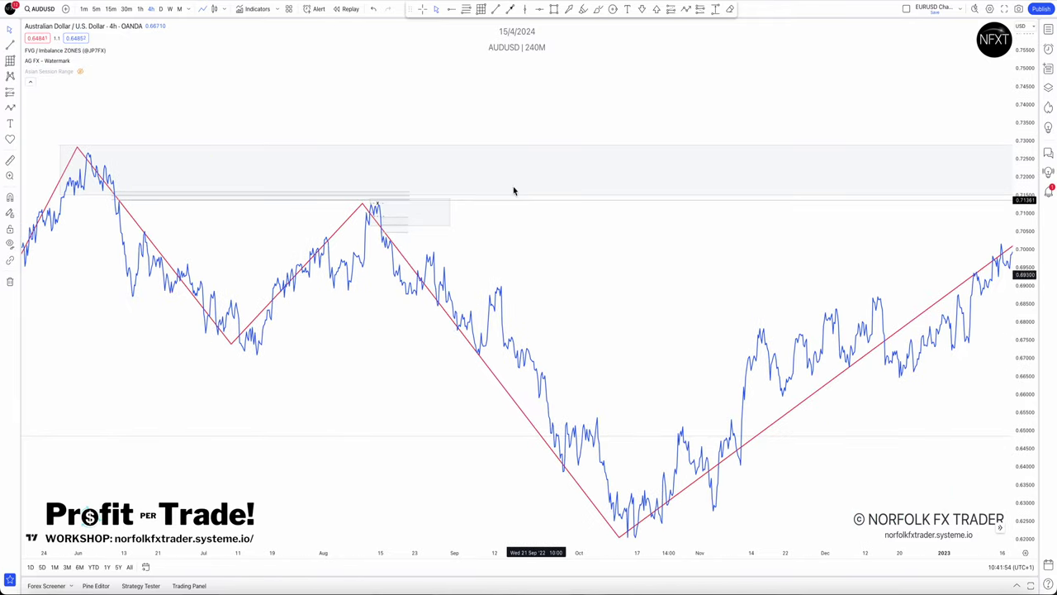
click(163, 9)
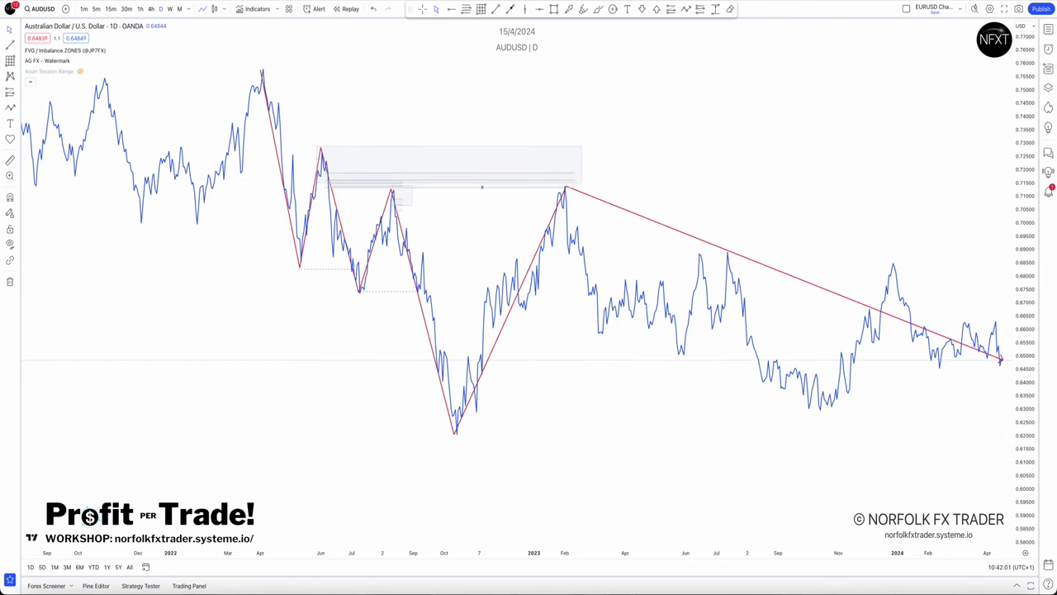
click(216, 9)
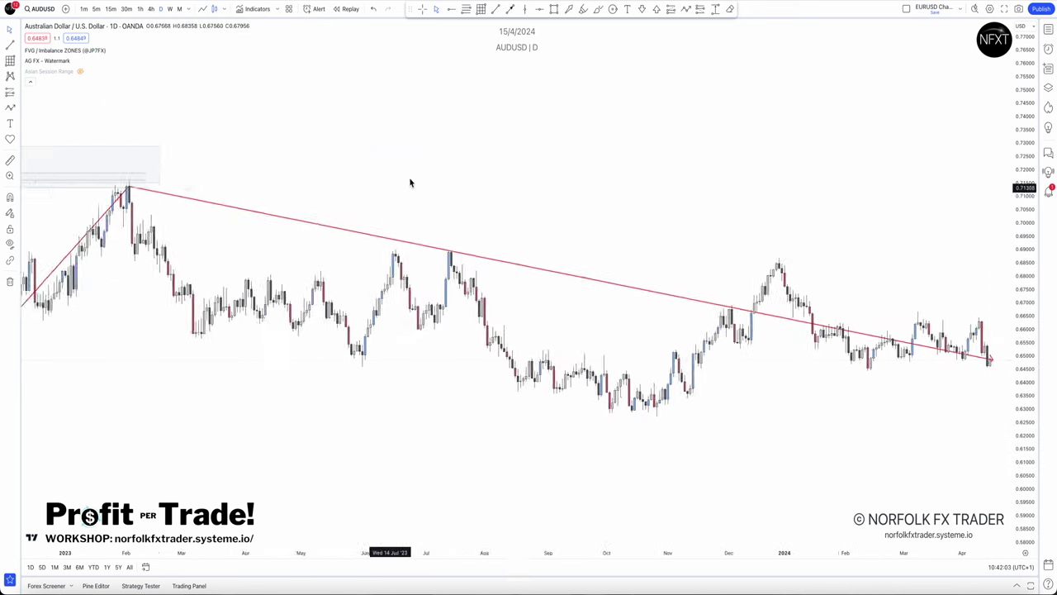
drag(939, 180, 1047, 178)
drag(1027, 320, 1025, 54)
scroll(554, 202, left, 3)
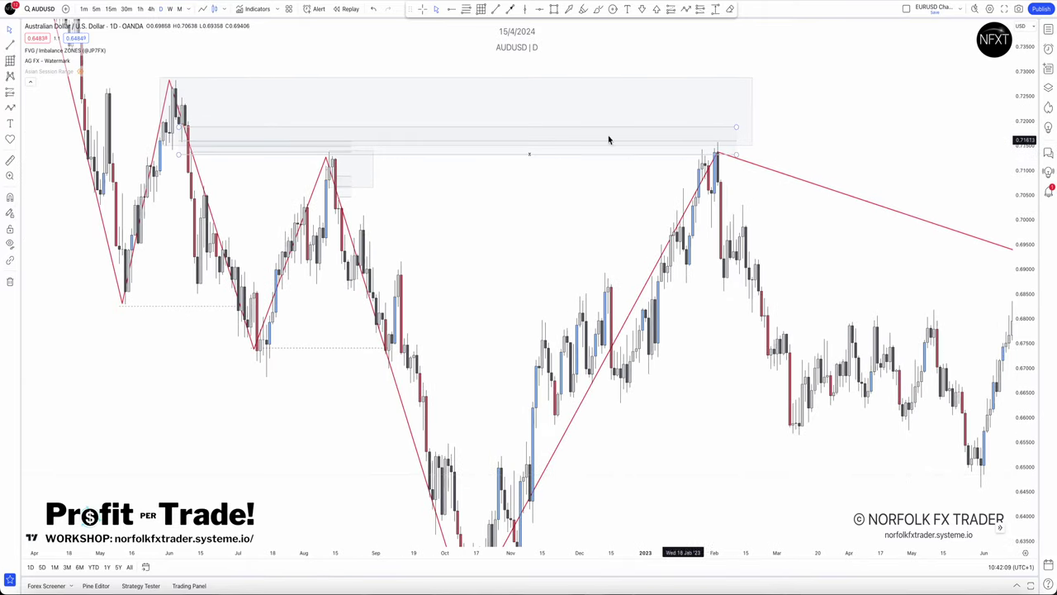
Step: Start the daily imbalance at 8 June 2022, raise its lower edge, and shift the June supply zone's start later while lowering its base
click(180, 129)
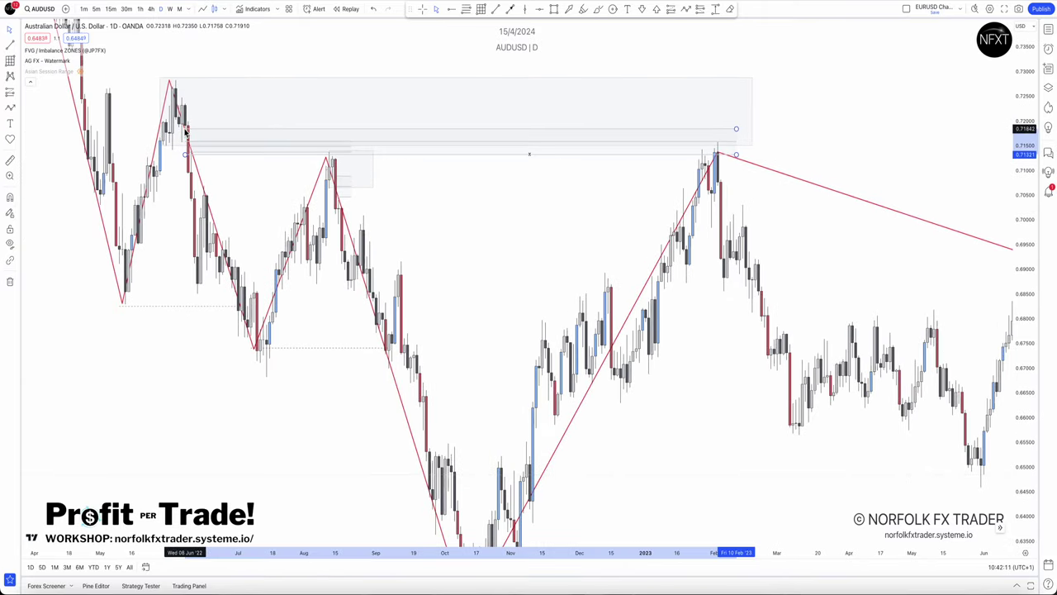
drag(186, 152, 186, 152)
click(251, 173)
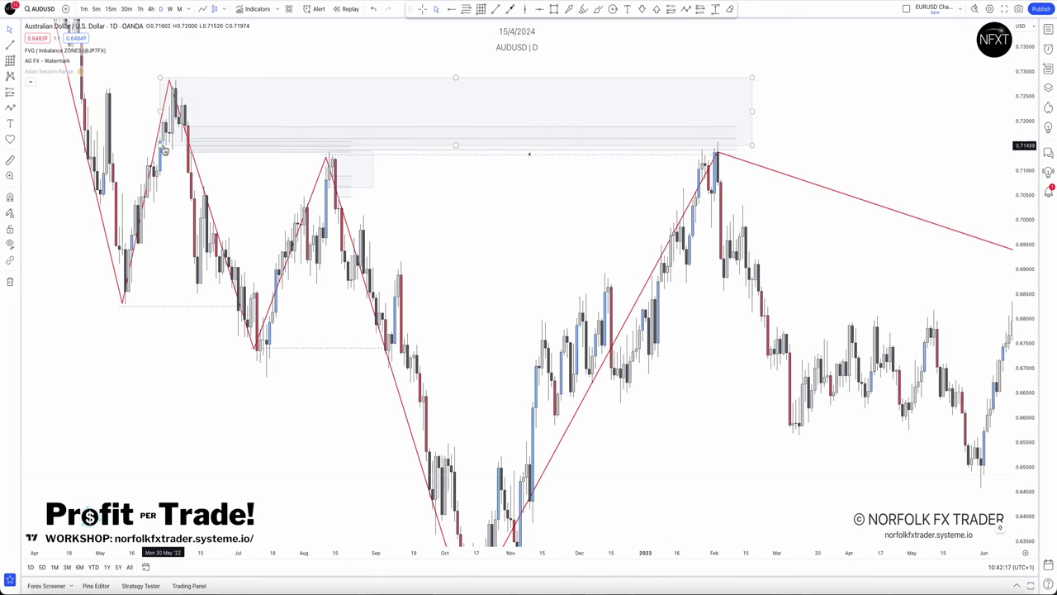
drag(163, 144, 172, 152)
click(486, 189)
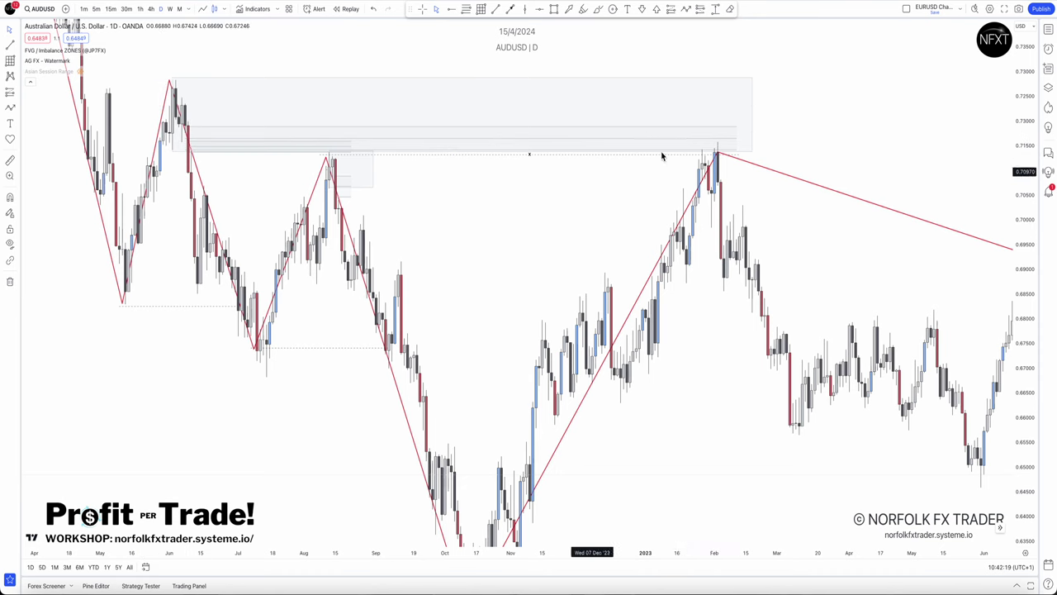
Step: Level the sweep line at 0.71358 from 10 August 2022 to 10 February 2023 and extend the lowest June imbalance to early February
drag(322, 155, 325, 156)
click(327, 155)
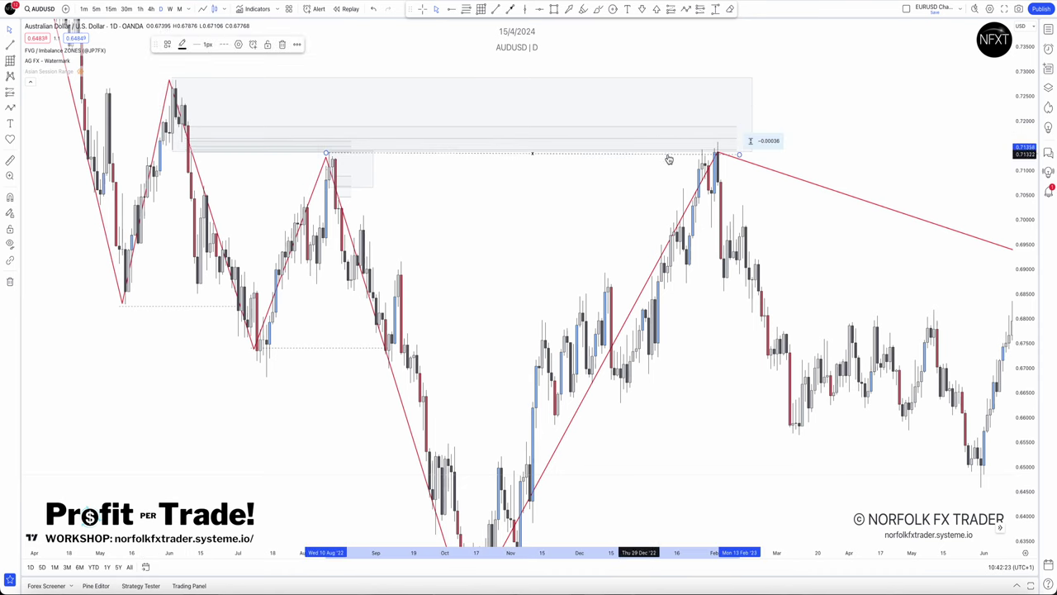
drag(739, 159, 736, 153)
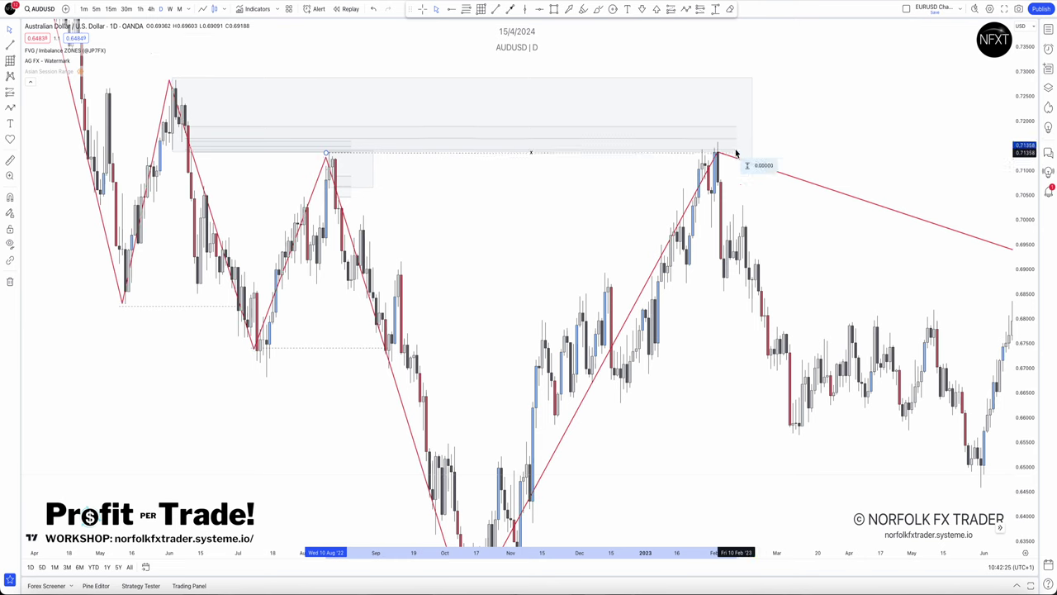
click(723, 180)
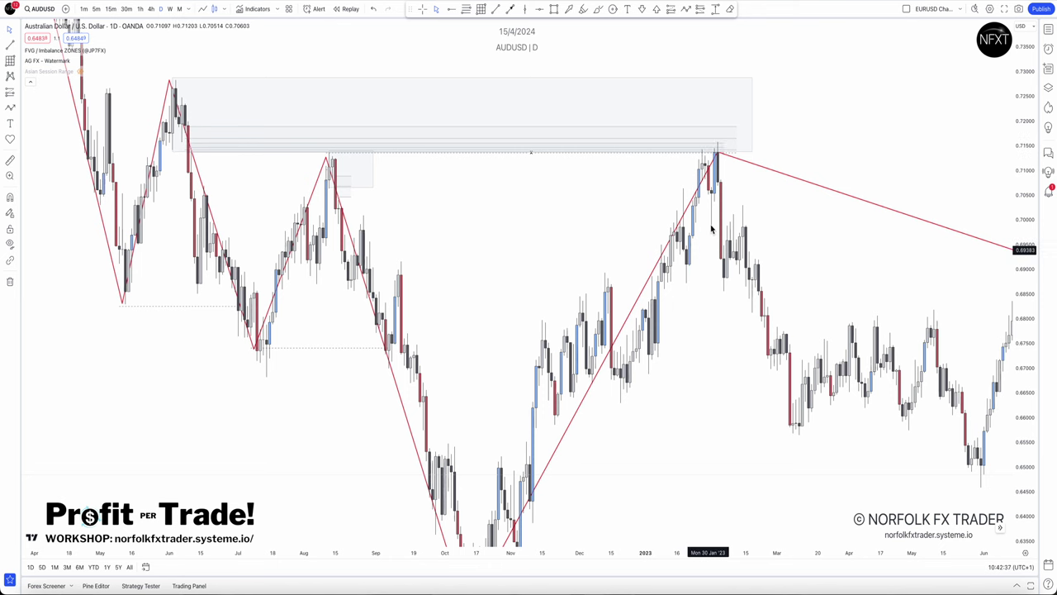
Step: Mark the imbalance below the early February 2023 high from 0.70705 to 0.69498, spanning 2 to 21 February
scroll(573, 306, right, 5)
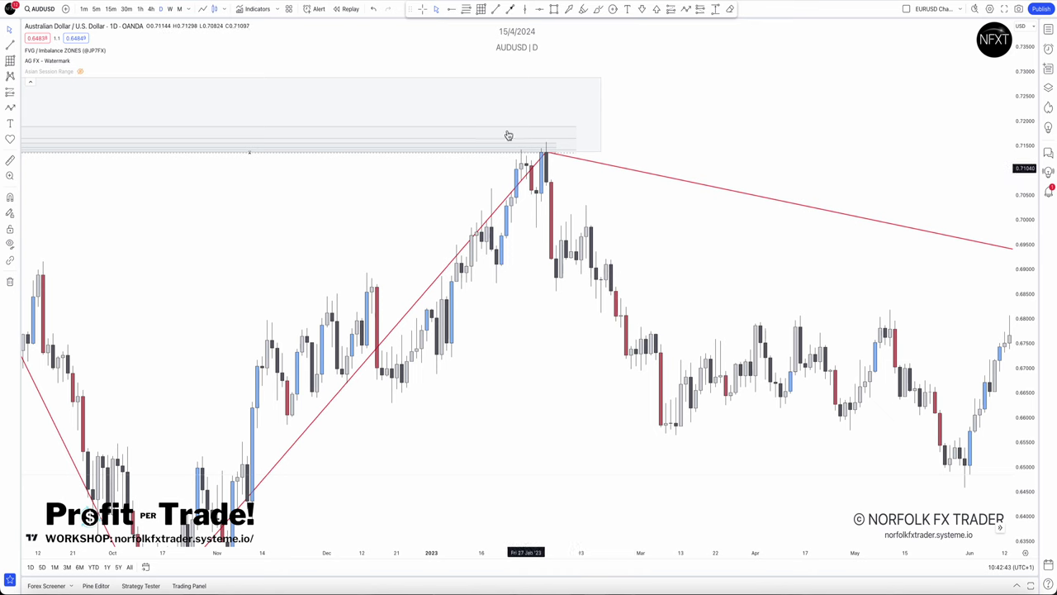
click(556, 205)
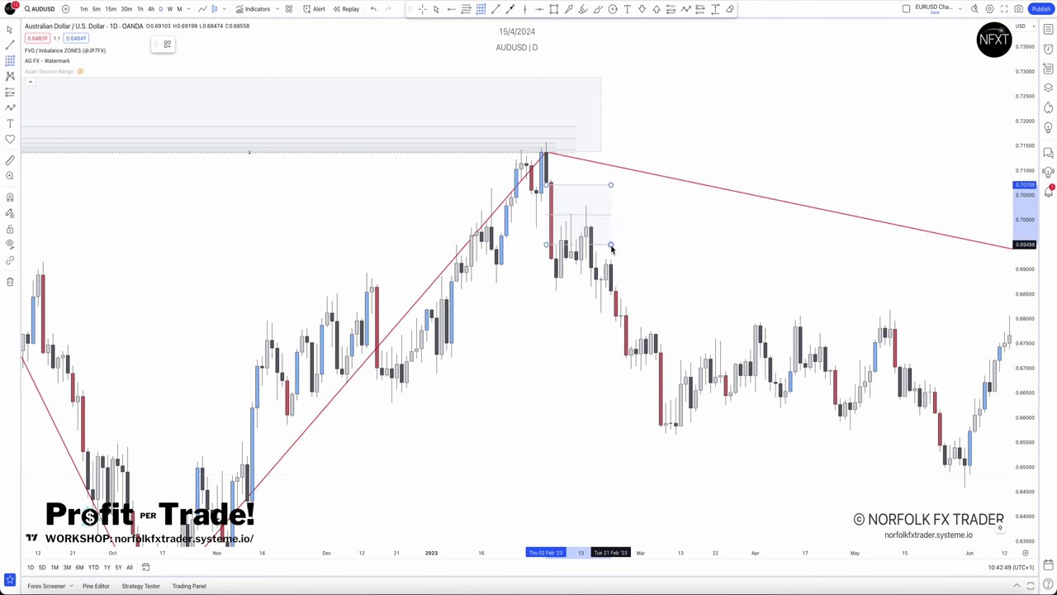
click(612, 246)
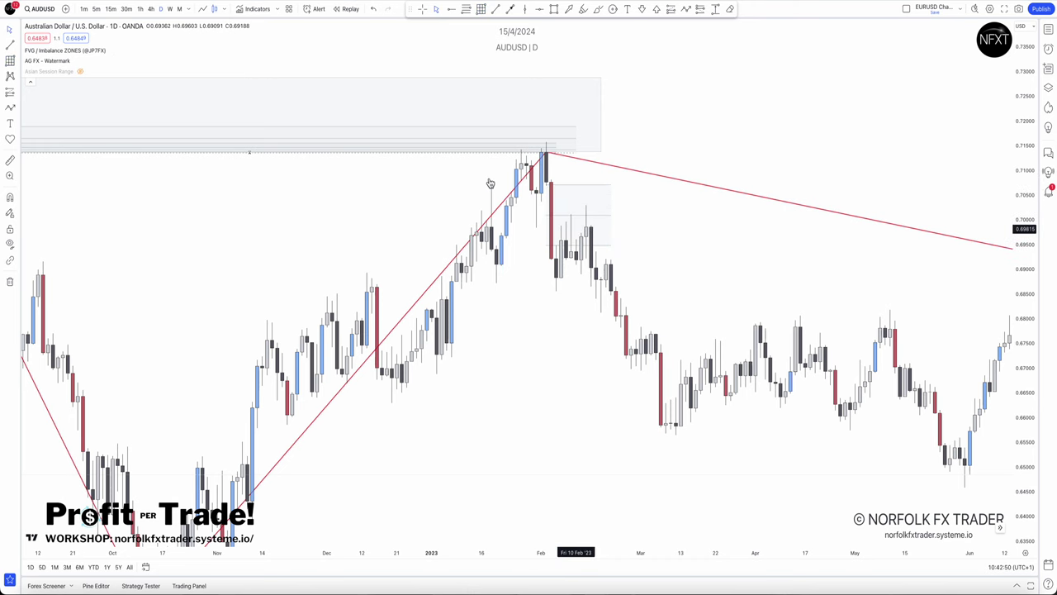
Step: Try a small imbalance below the mid-February 2023 high on the line display, remove it and restore the candles
click(202, 10)
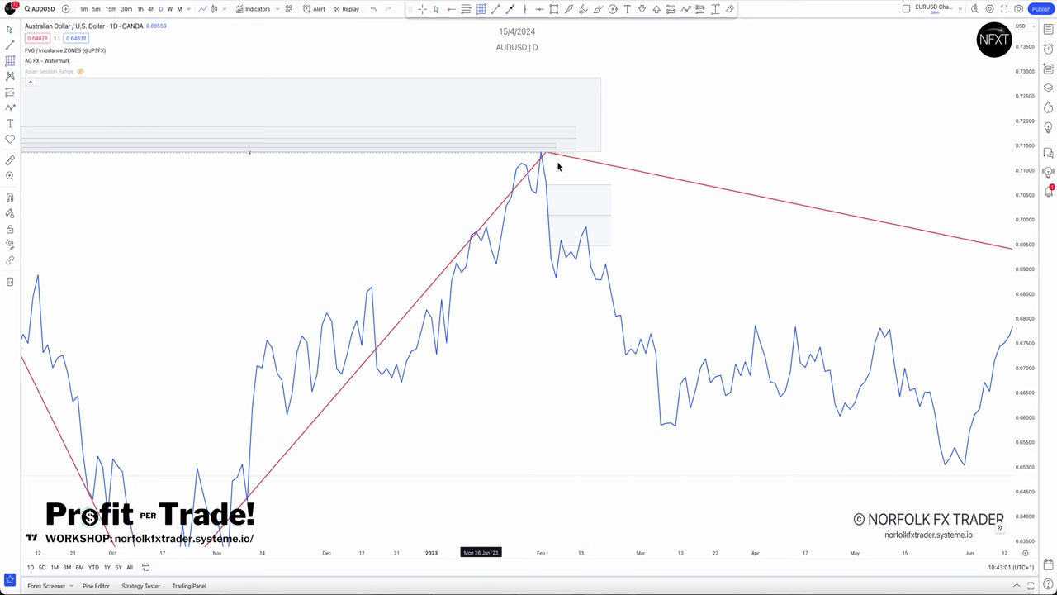
drag(588, 245, 603, 263)
click(616, 258)
click(623, 264)
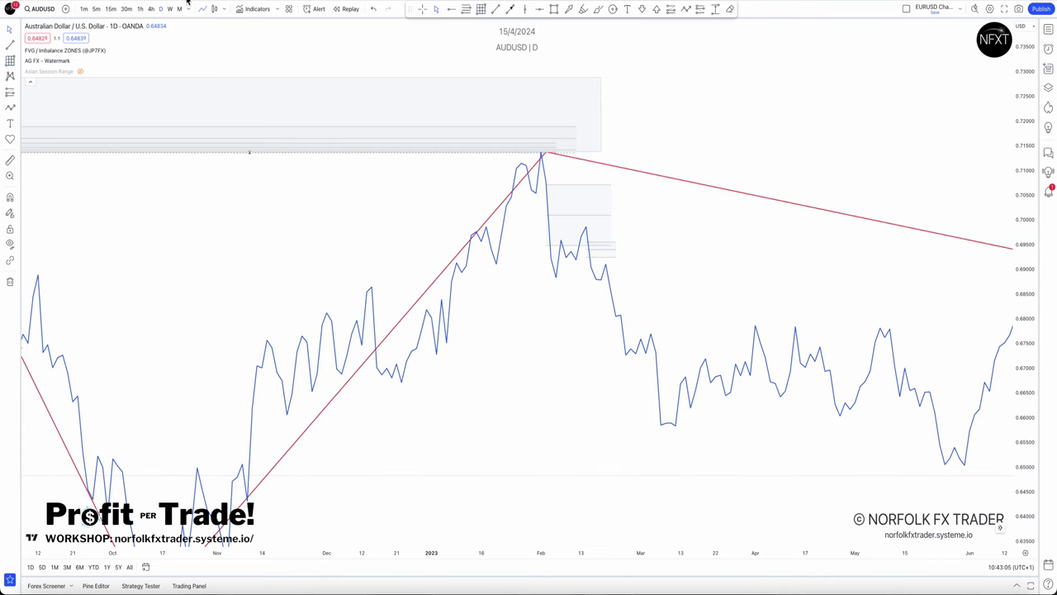
click(214, 10)
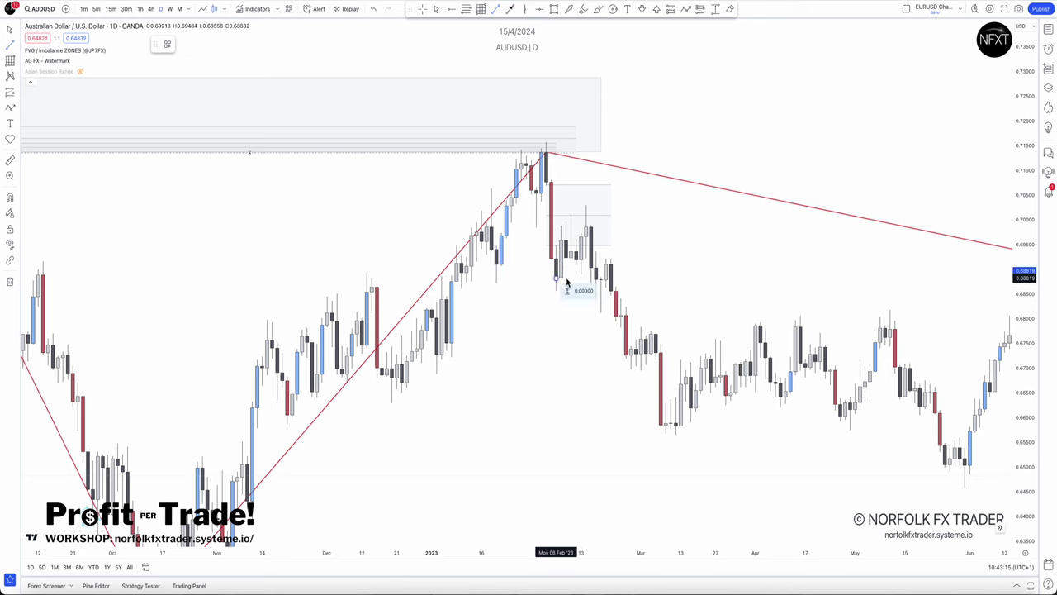
Step: Draw a line at 0.68819 from 6 to 21 February 2023 and one at 0.70124 from 9 to 15 February with the Daily sweep template
click(613, 280)
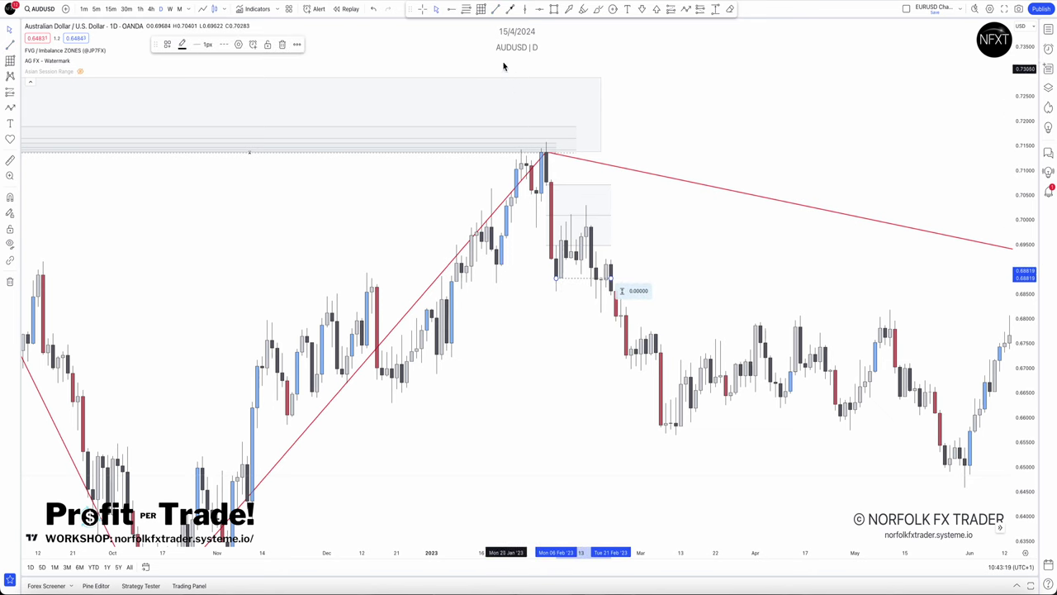
click(496, 10)
click(570, 214)
click(167, 44)
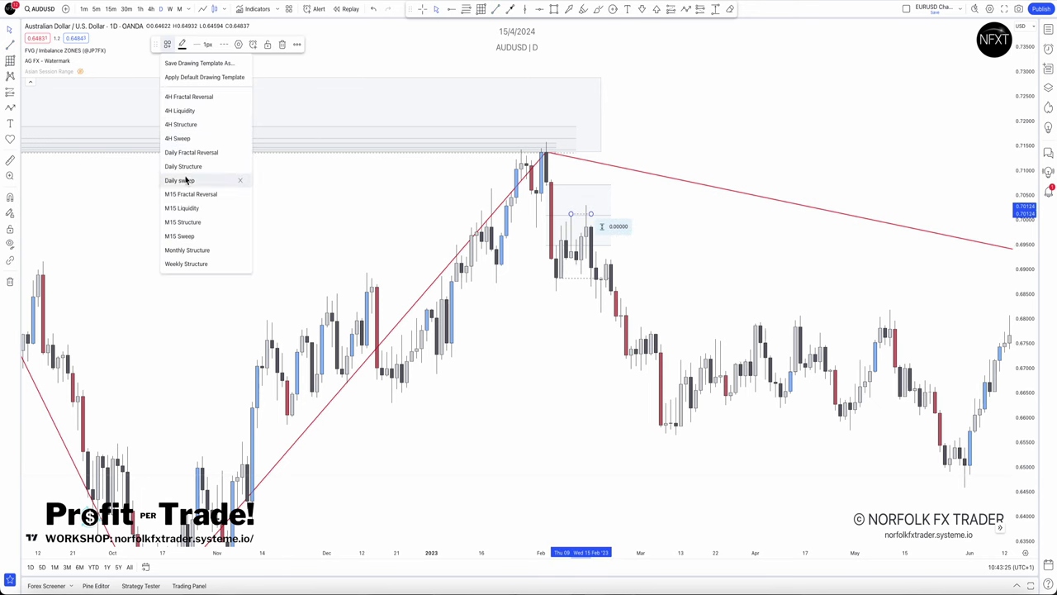
click(188, 180)
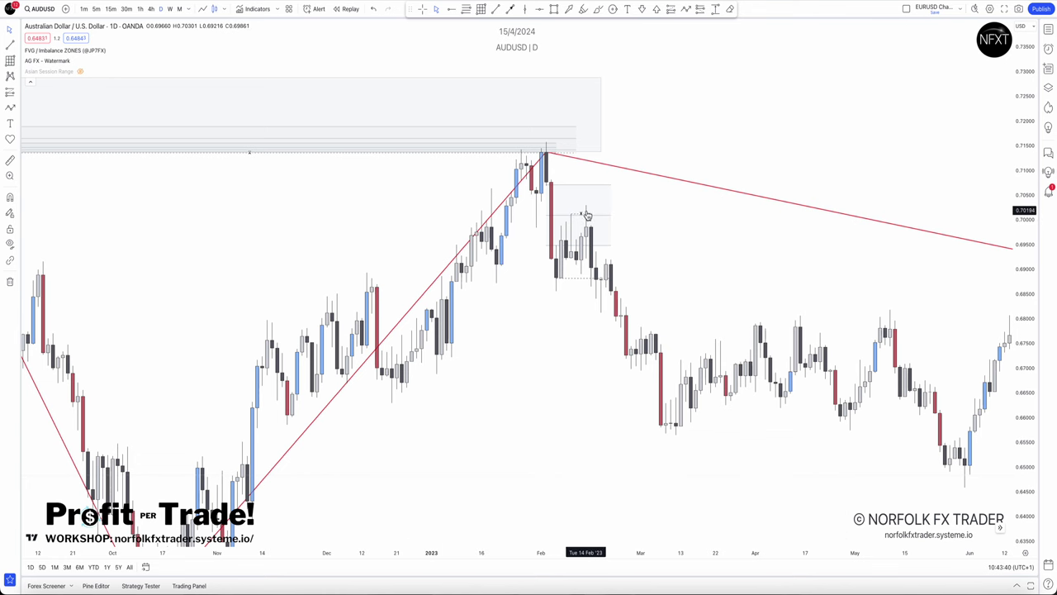
click(151, 9)
scroll(467, 240, down, 5)
drag(470, 269, 901, 281)
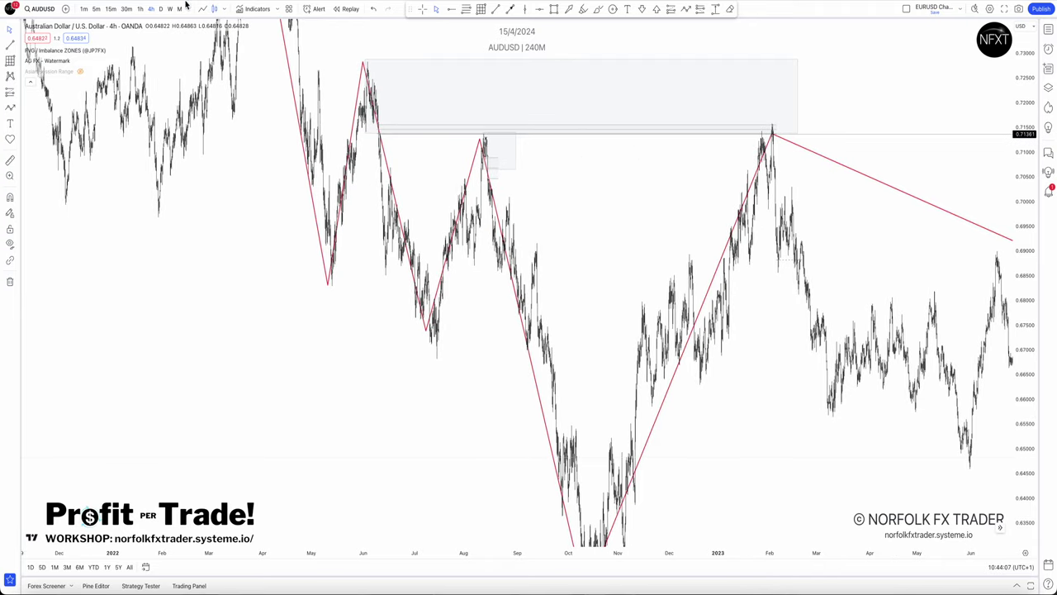
Step: Apply a 4H drawing template to the mid-February 2023 sweep line at 0.70124 from the daily chart
click(161, 9)
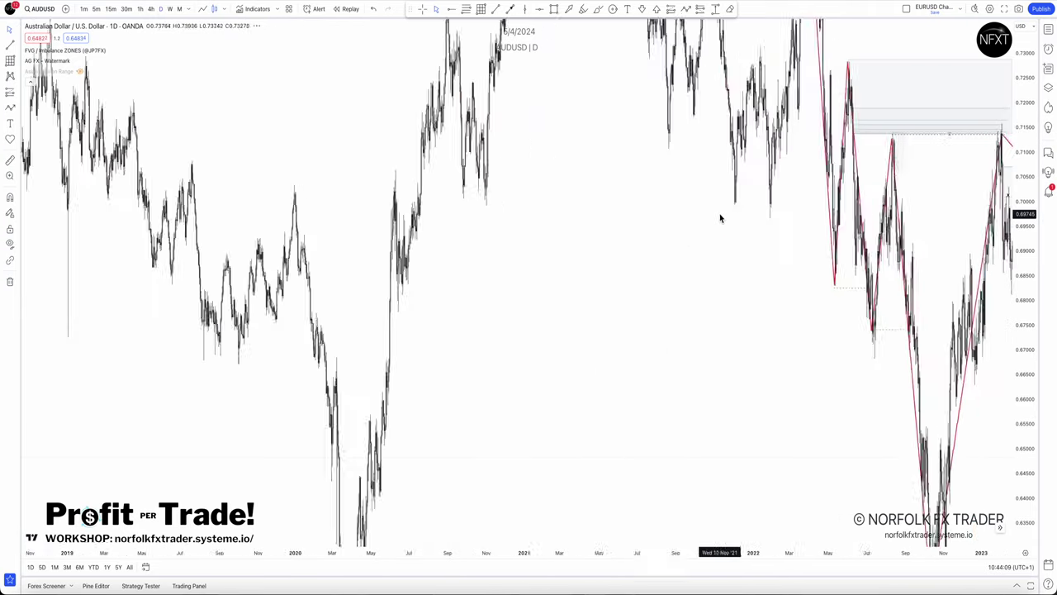
drag(836, 216, 515, 210)
scroll(516, 210, up, 1)
click(676, 201)
click(169, 48)
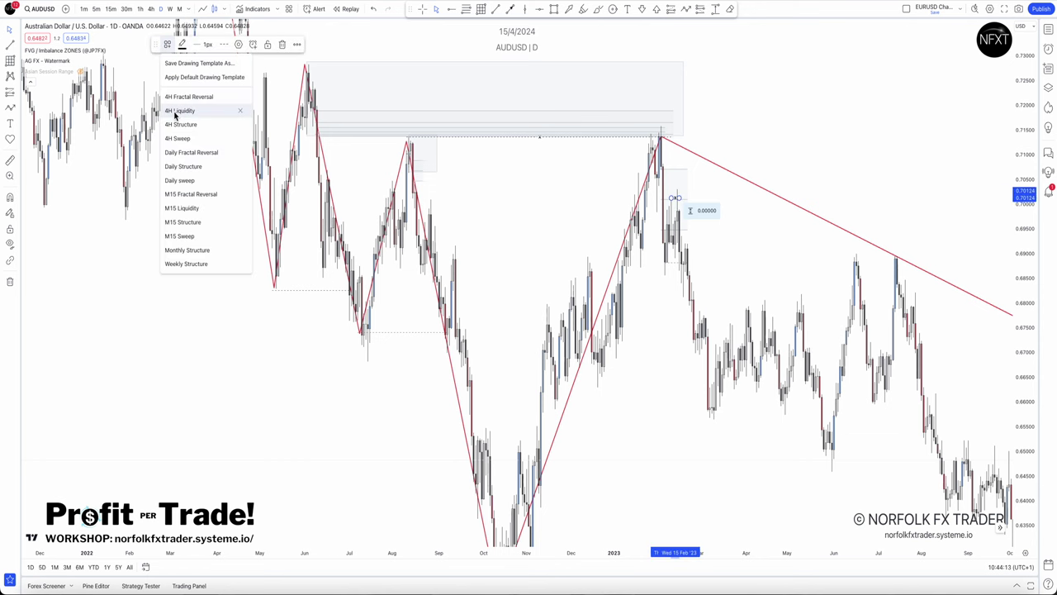
click(179, 117)
Step: Switch to the 4-hour chart and frame the February 2023 high and the decline following it
click(151, 8)
scroll(673, 274, down, 5)
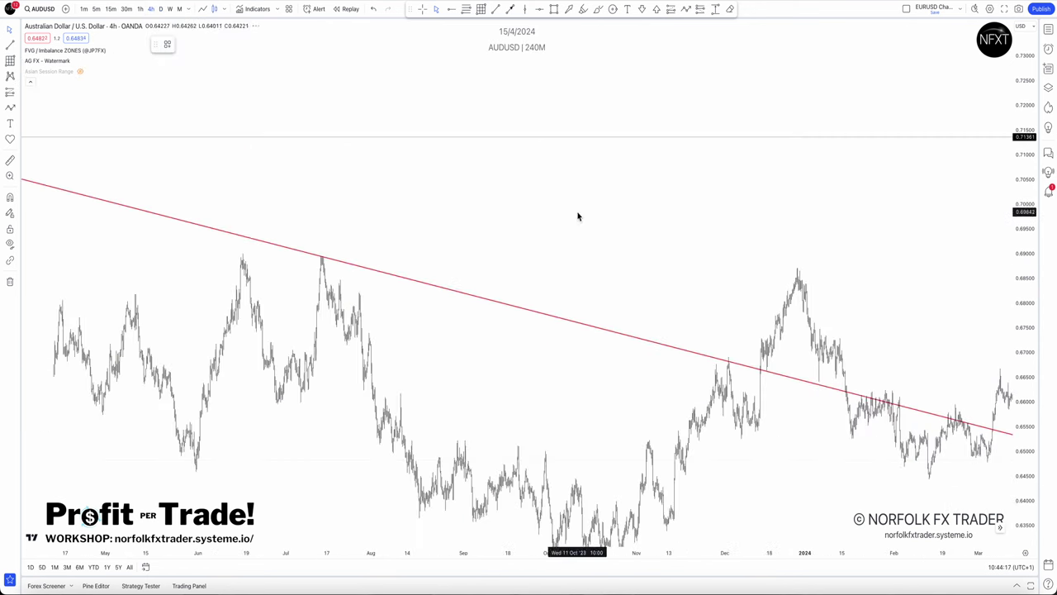
drag(216, 247, 665, 232)
drag(472, 274, 913, 295)
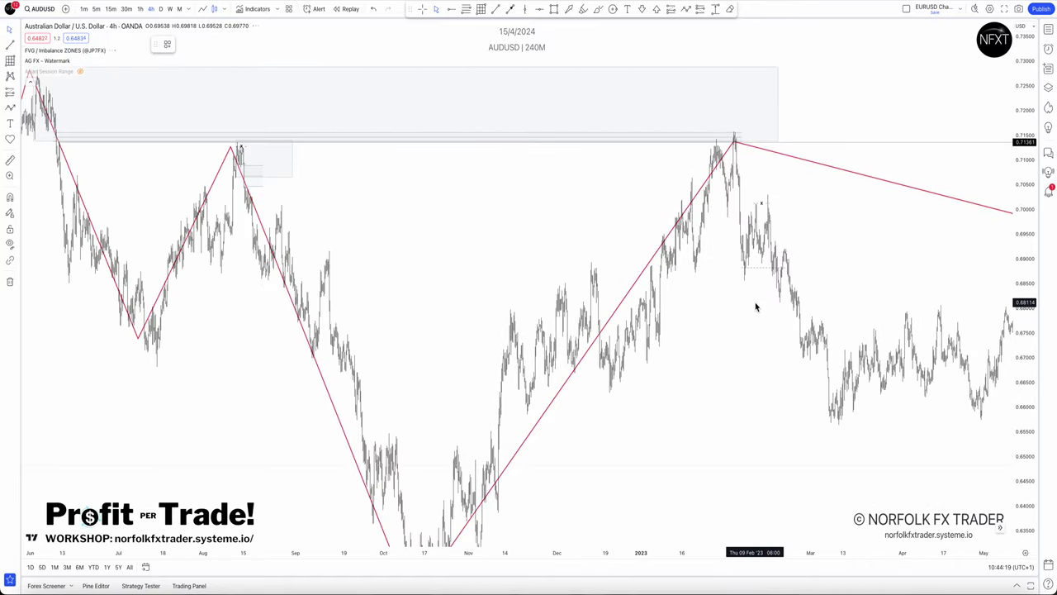
scroll(656, 305, up, 5)
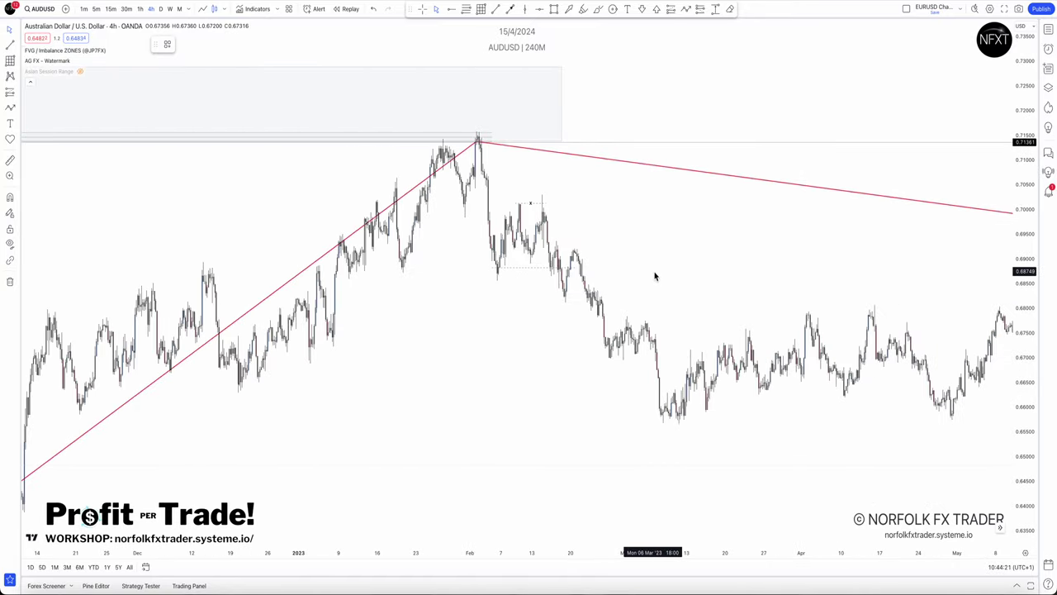
scroll(745, 357, up, 3)
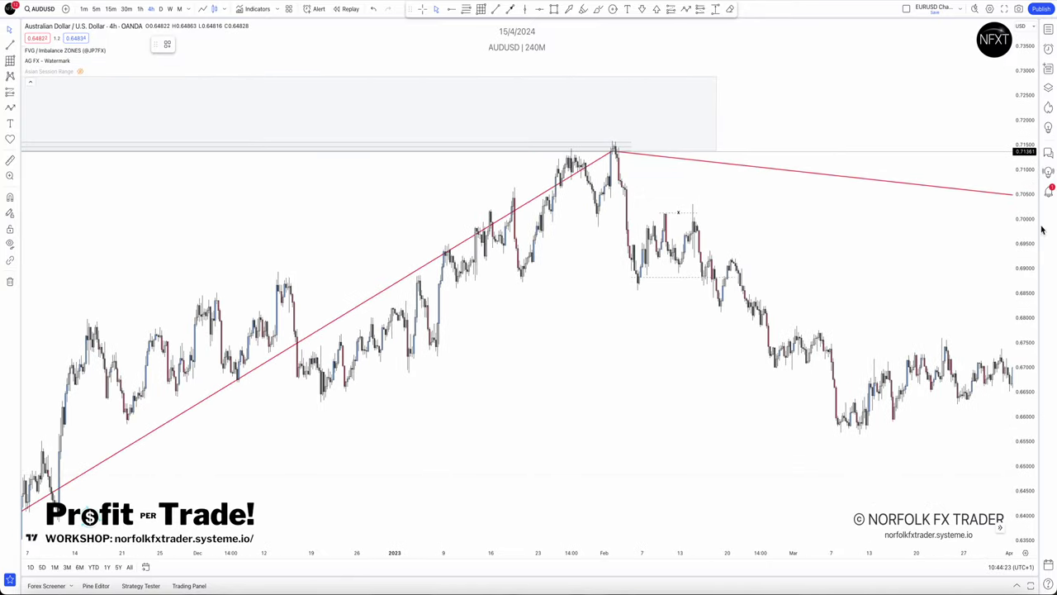
scroll(720, 278, up, 4)
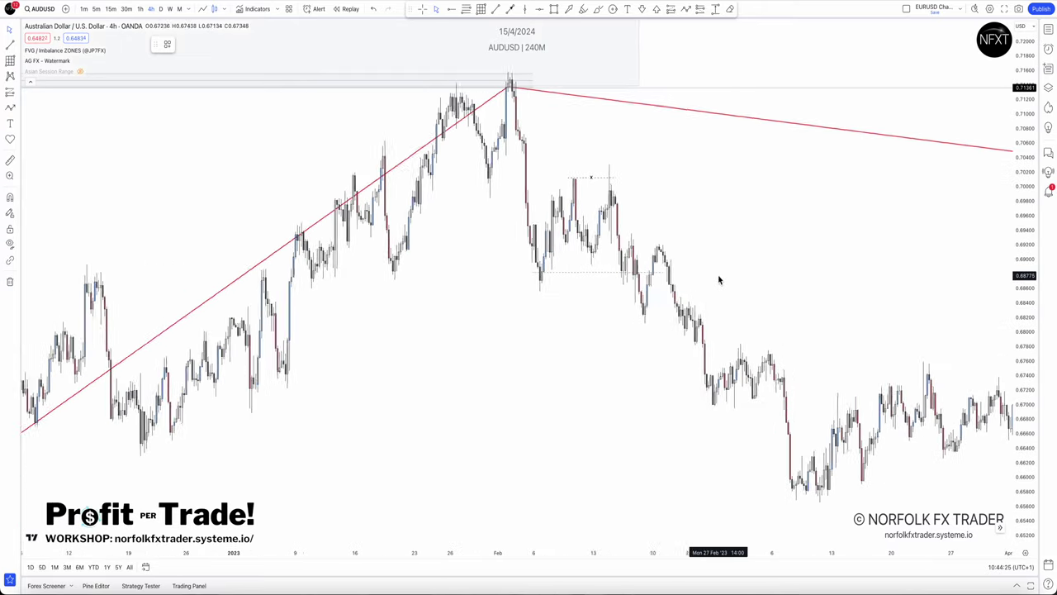
Step: Shift the mid-February sweep line to start at the 9 February high, and draw an imbalance zone across the early-February drop, about 0.6995 to 0.7045
drag(673, 239, 867, 249)
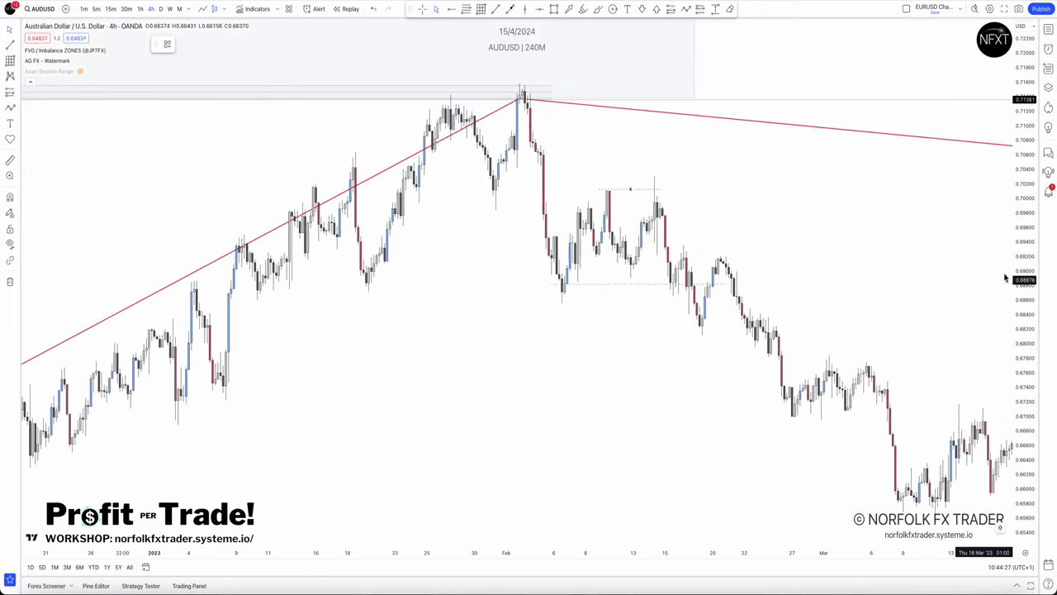
drag(1021, 251, 1021, 172)
drag(795, 261, 746, 311)
drag(698, 278, 754, 281)
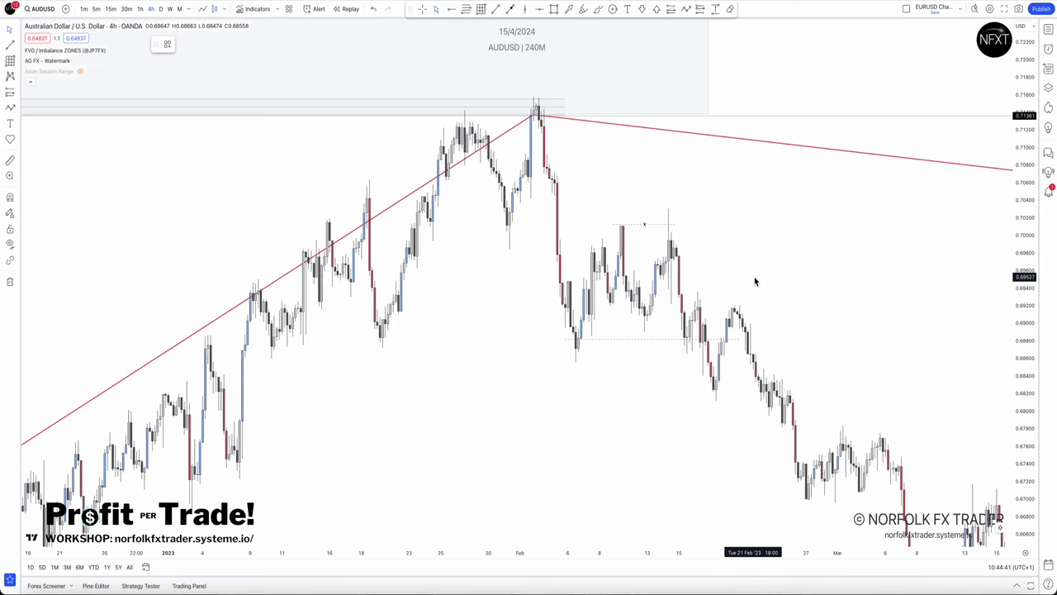
click(645, 229)
drag(646, 227, 651, 228)
click(687, 211)
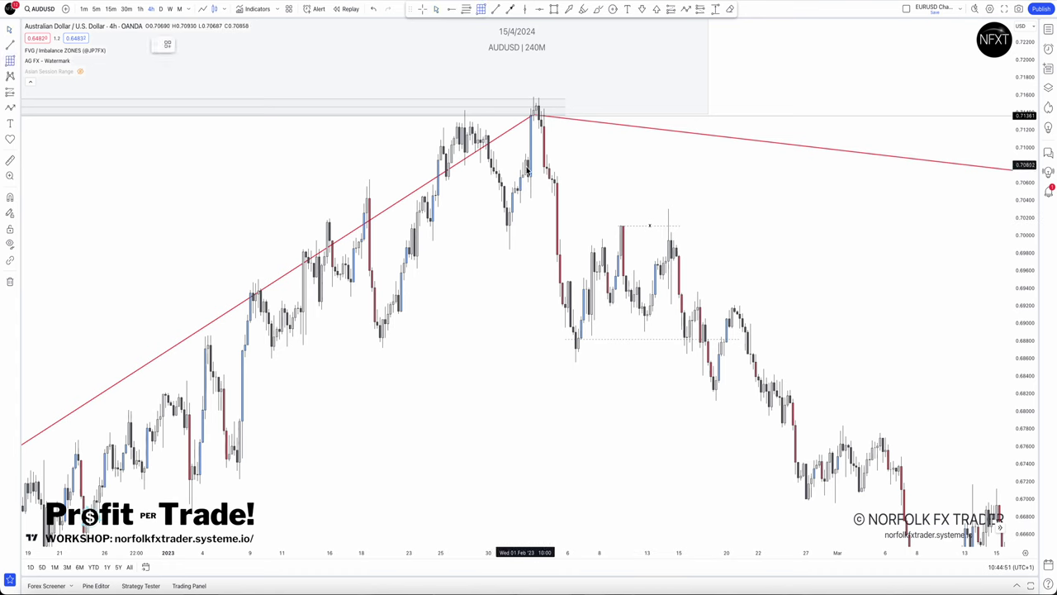
mouse_move(556, 198)
mouse_down()
mouse_move(571, 236)
mouse_move(720, 241)
mouse_up()
click(742, 240)
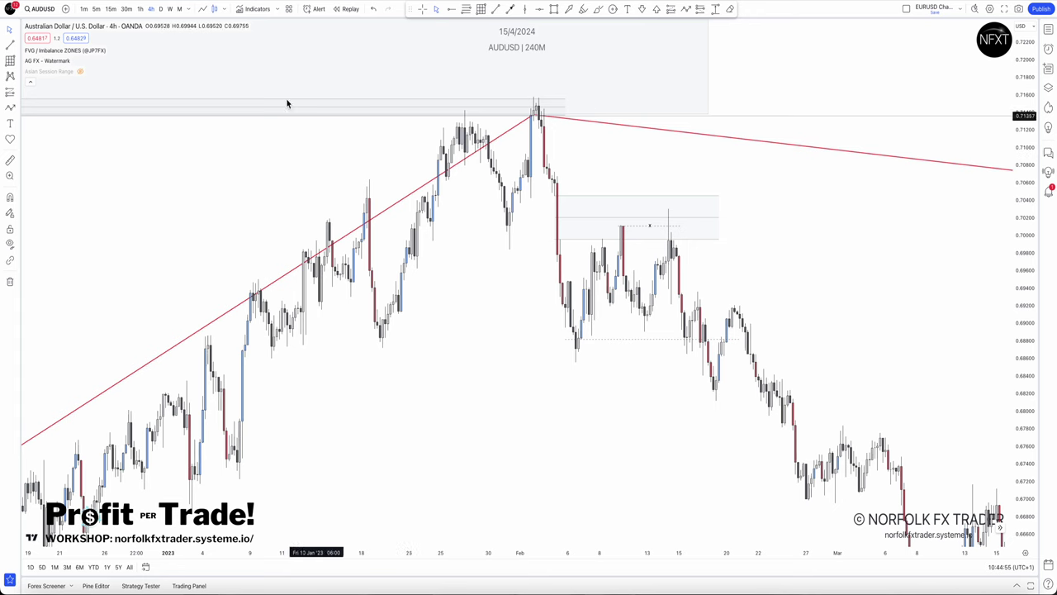
Step: On the line display, draw a path through the major swing highs and lows from 19 January to 27 February 2023
click(202, 10)
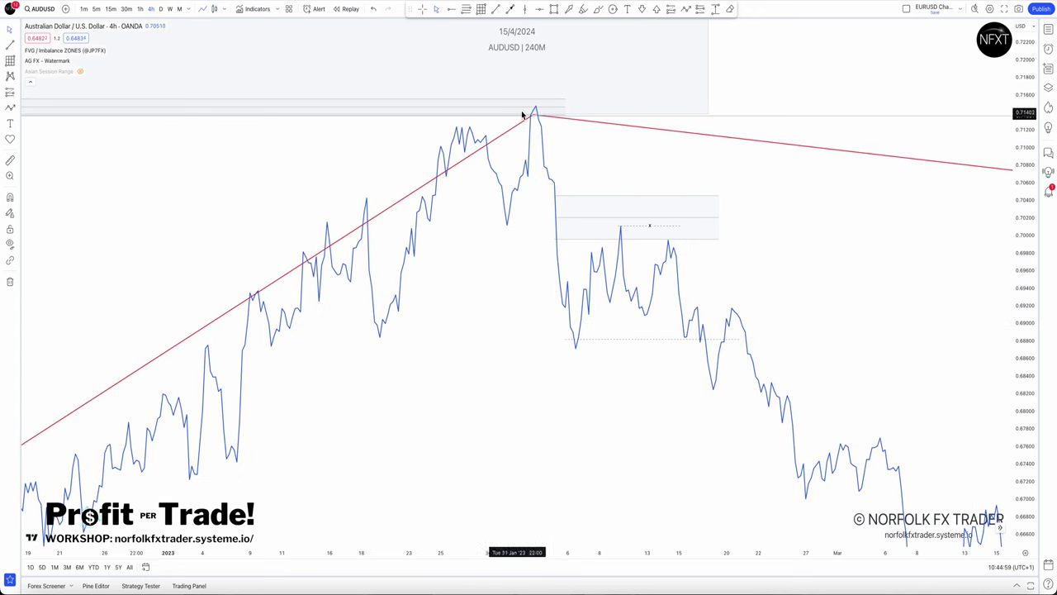
click(686, 9)
click(381, 337)
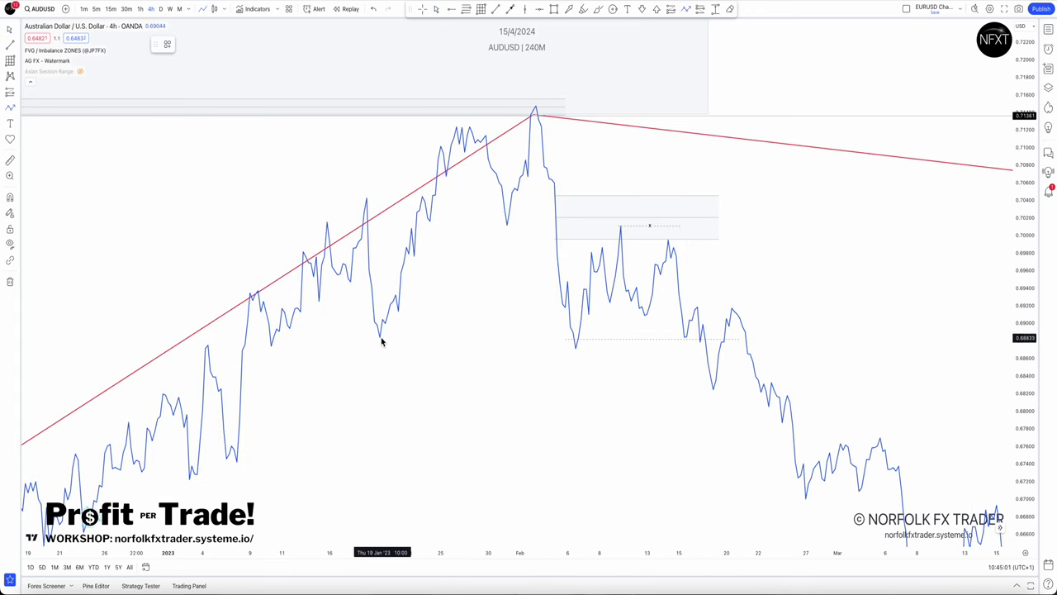
click(462, 126)
click(504, 224)
click(533, 108)
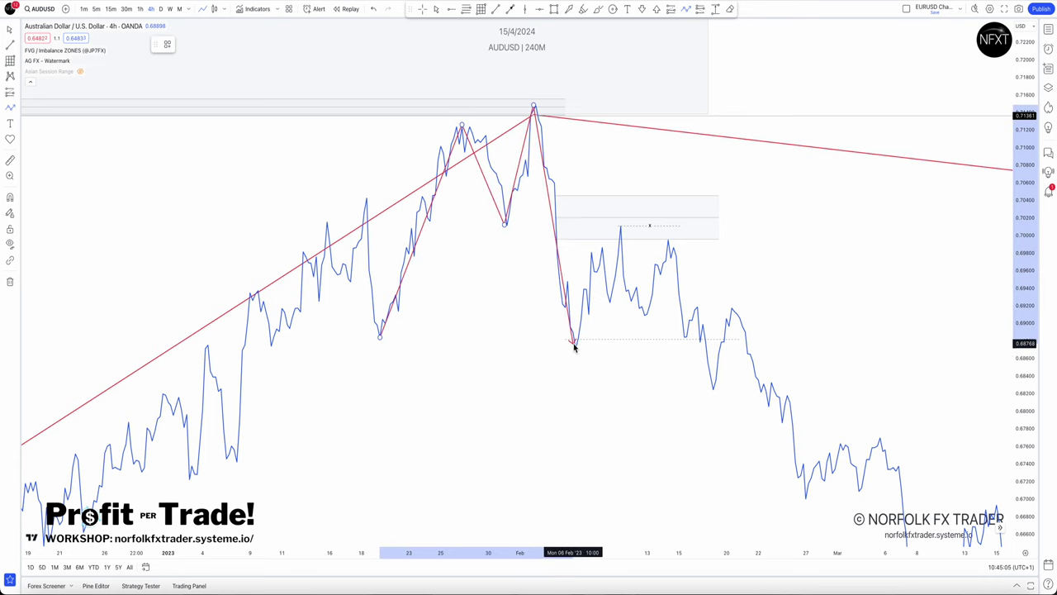
click(621, 230)
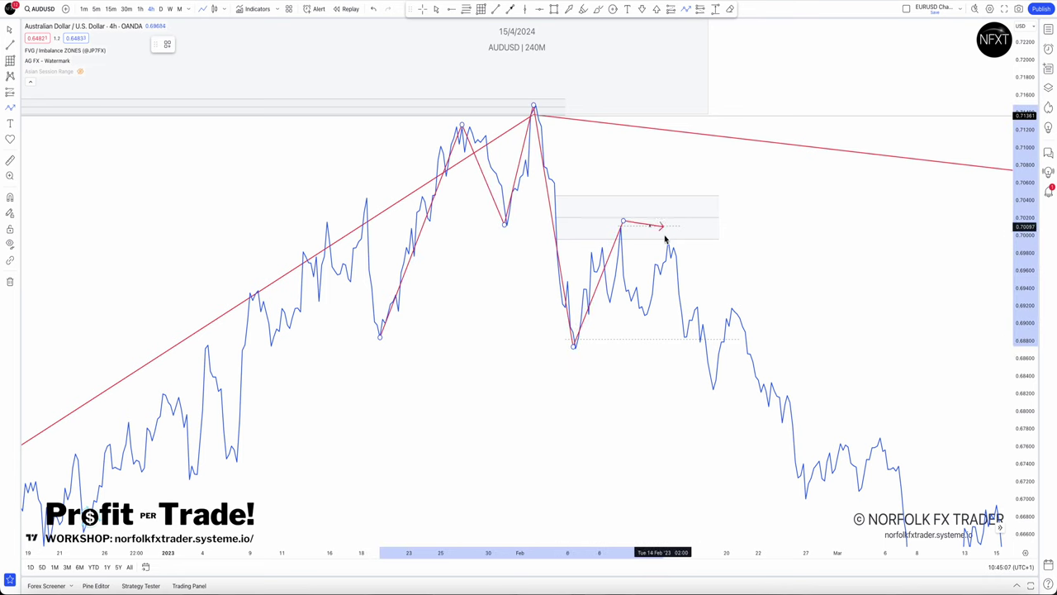
click(716, 396)
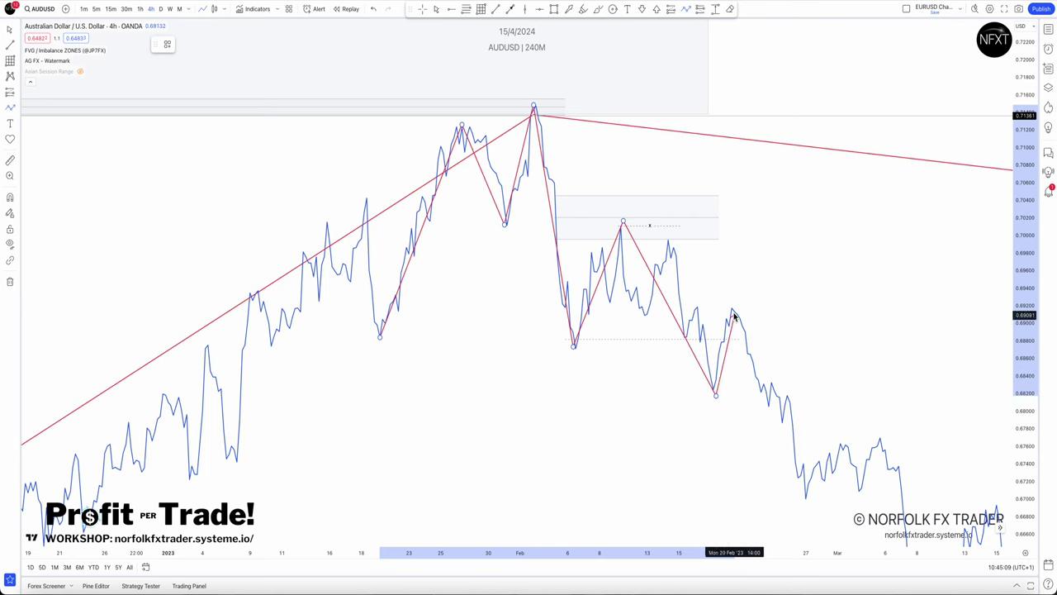
click(735, 312)
double_click(807, 498)
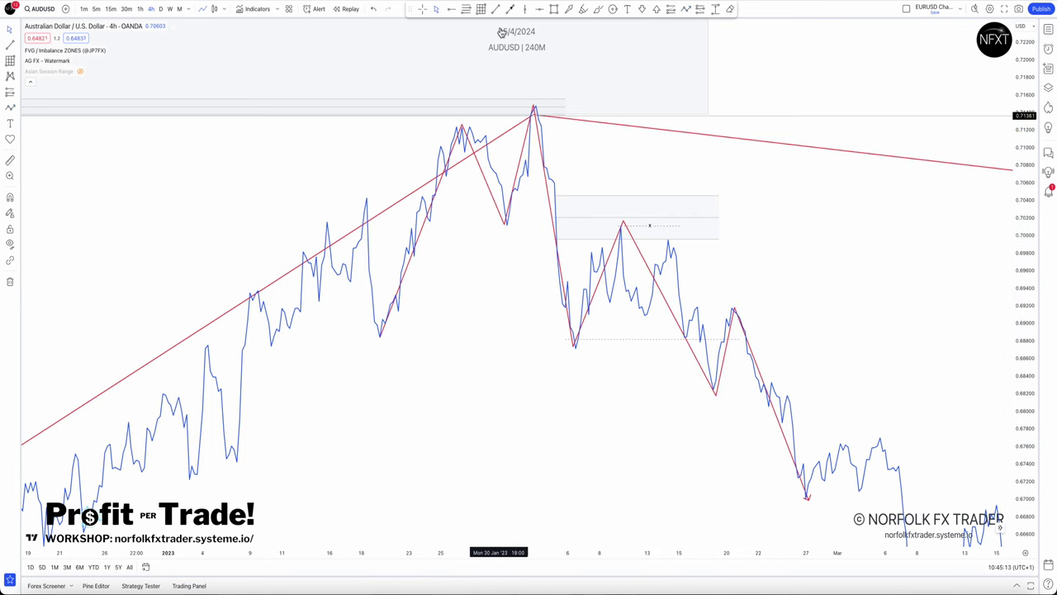
Step: Draw a sloping line from the 9 February closing high down to the lower closing high of 14 February
shift+click(620, 224)
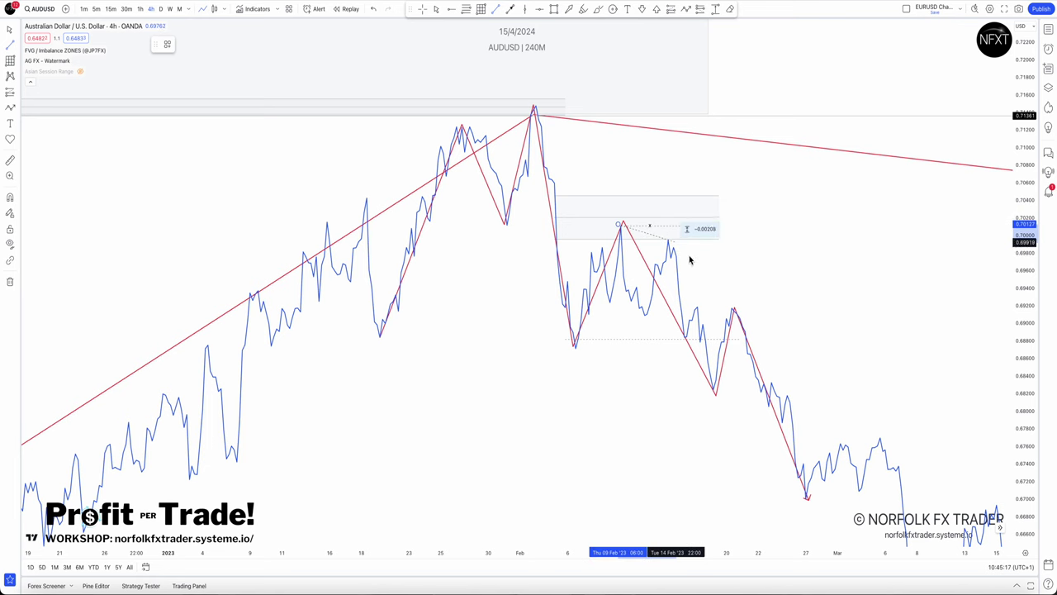
click(677, 244)
click(717, 267)
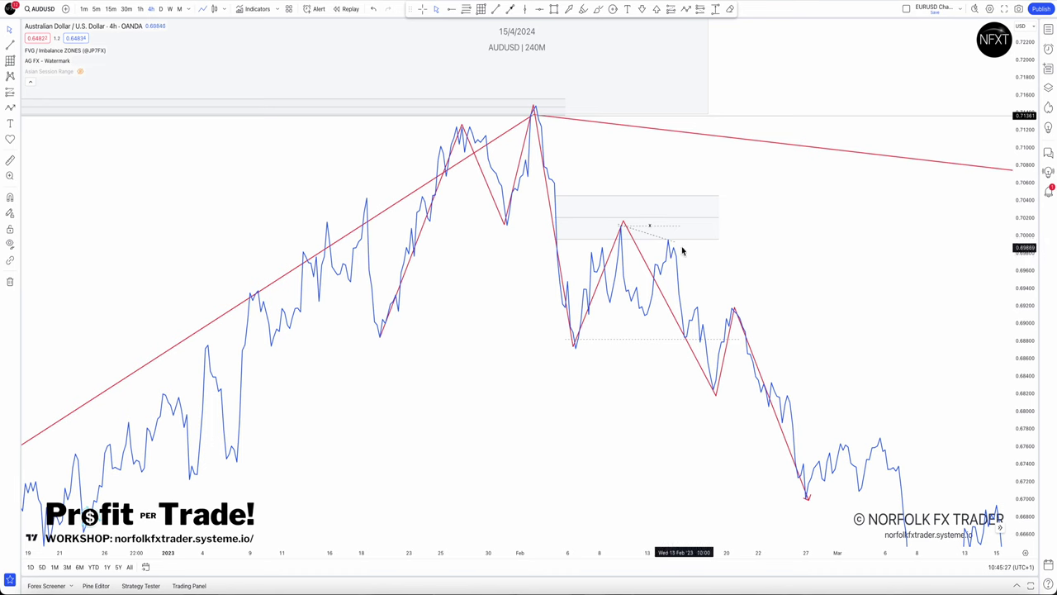
Step: Restore the candle display and draw a rising line from the 9 February high to the 14 February wick high at about 0.7030
click(213, 9)
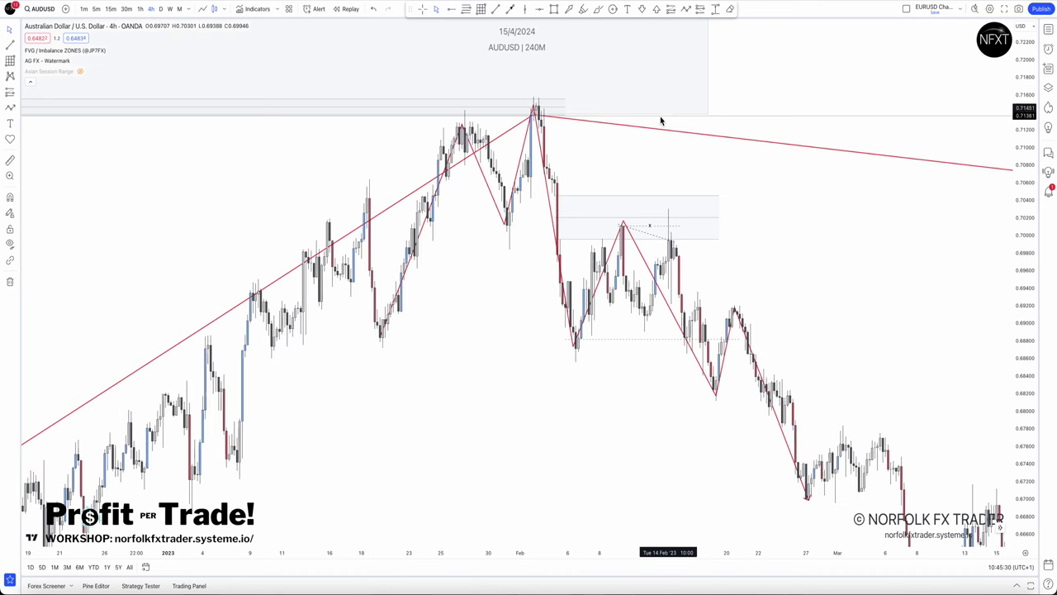
shift+click(623, 225)
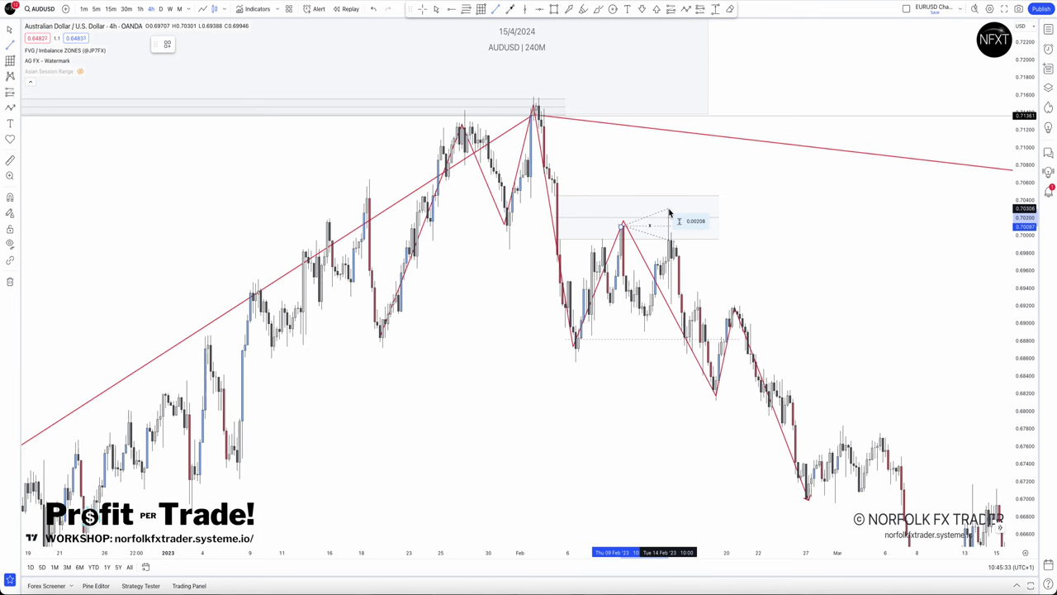
click(670, 213)
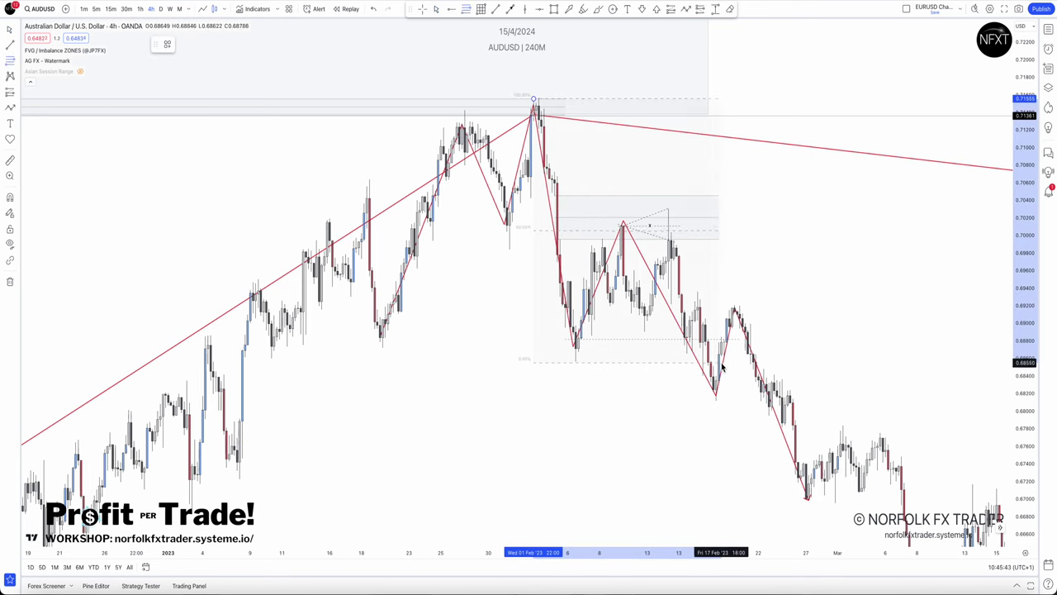
Step: Measure the 50% retracement from the 1 February high to the 6 February low, and remove the measurement
drag(721, 365, 721, 366)
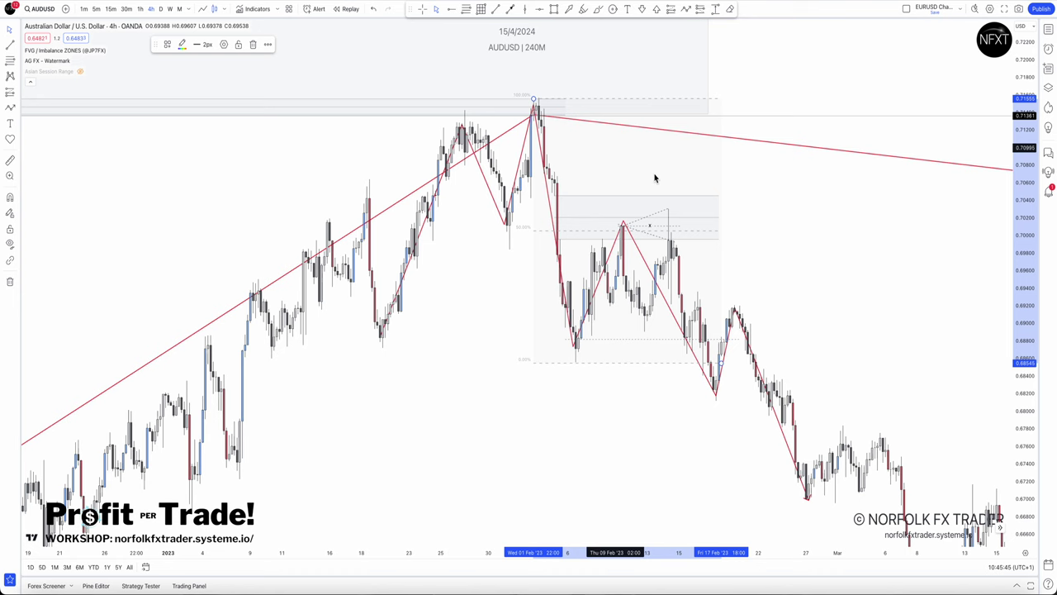
key(Delete)
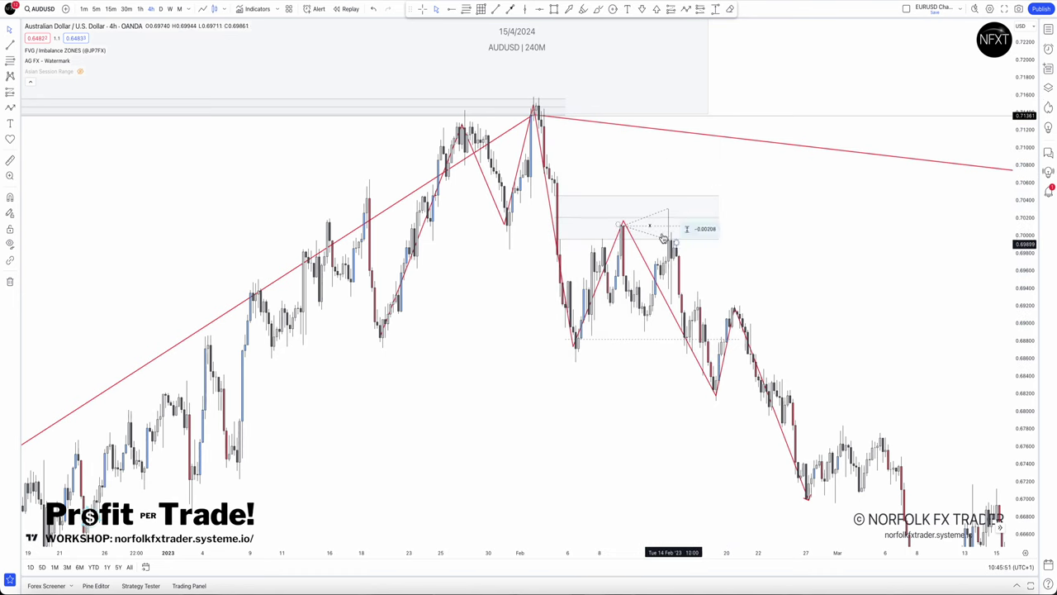
Step: Draw a horizontal break line from the 6 February closing low at about 0.6868, and delete the earlier line just above it
click(573, 351)
shift+click(734, 357)
click(828, 357)
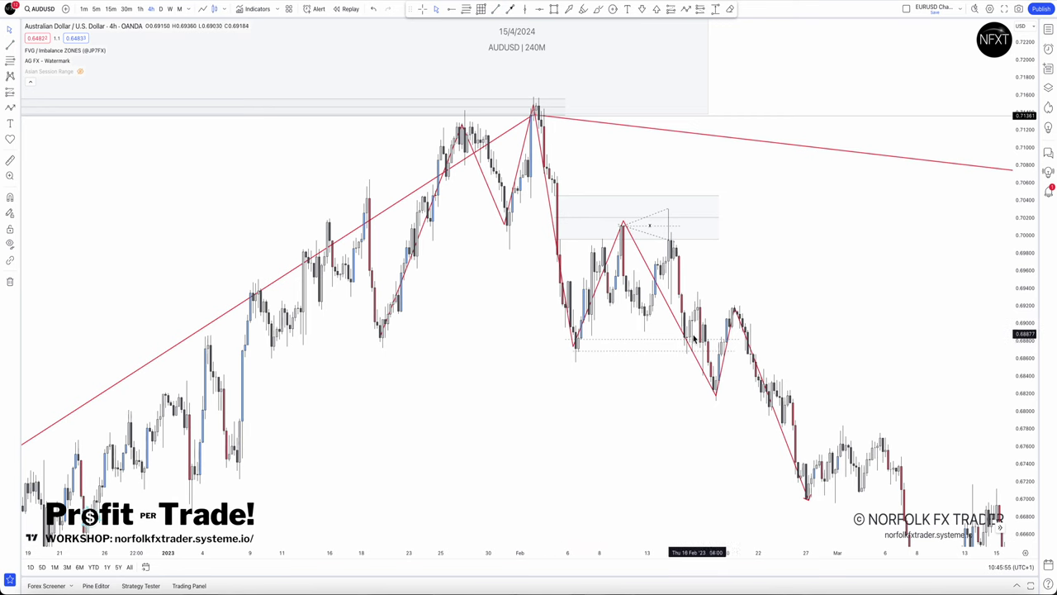
click(637, 341)
key(Delete)
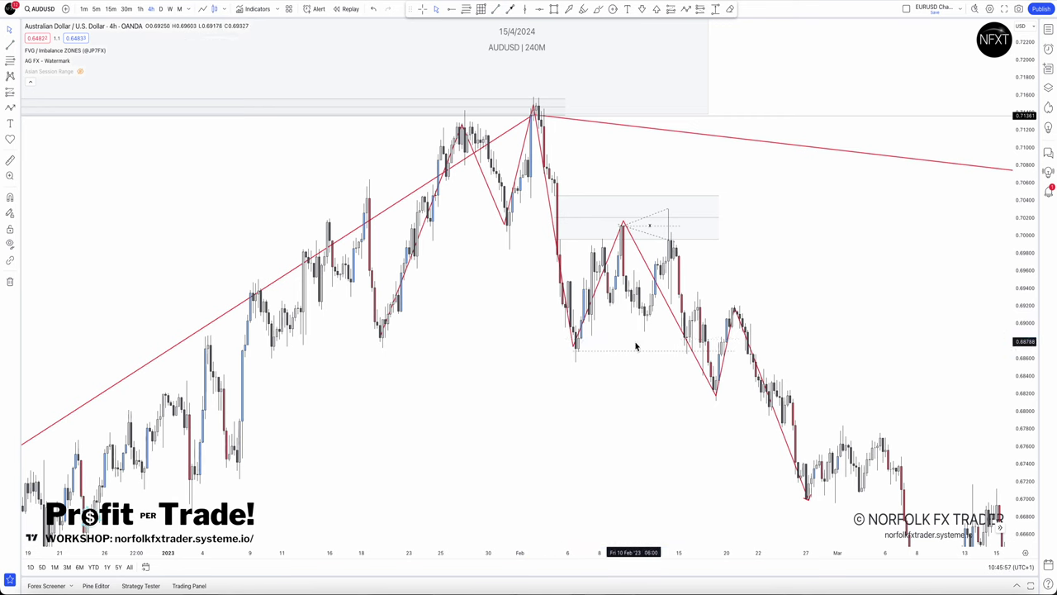
click(577, 352)
Step: Measure the 50% retracement from the 9 February high to the 17 February low, and remove the measurement
drag(585, 369, 598, 365)
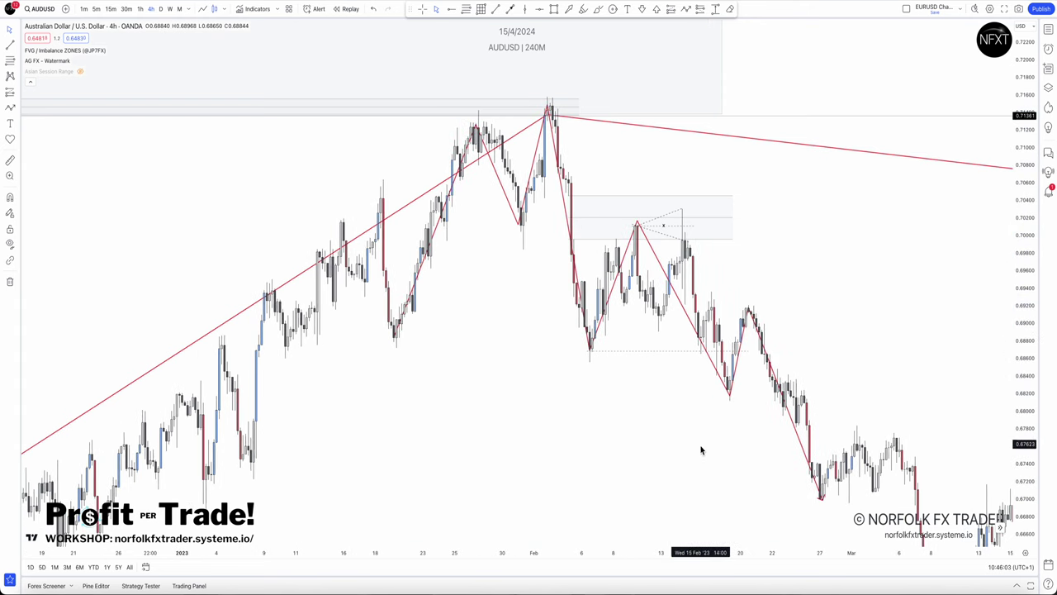
scroll(695, 460, down, 2)
drag(692, 446, 484, 170)
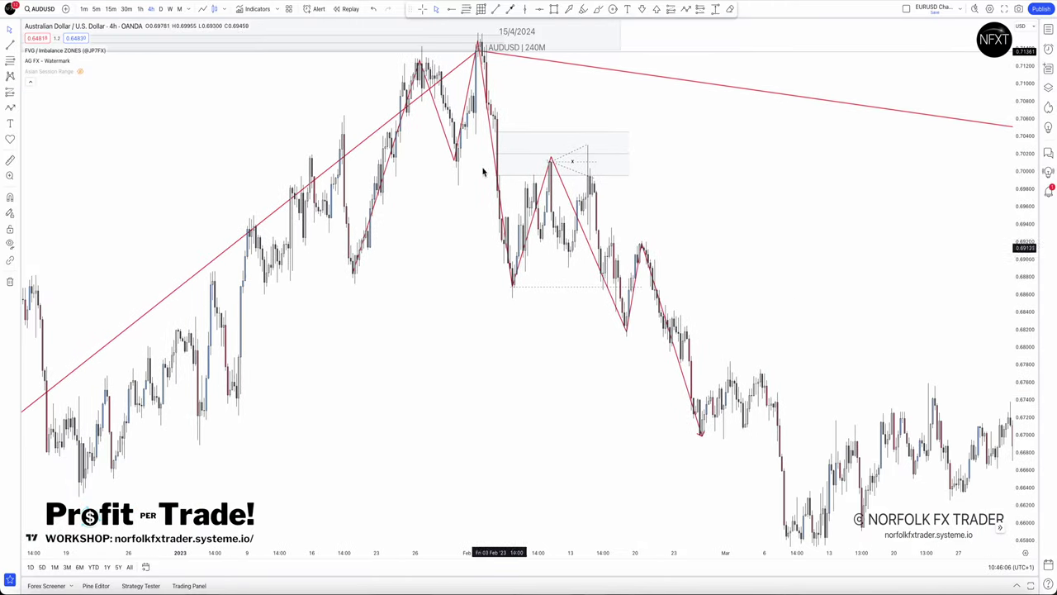
click(467, 9)
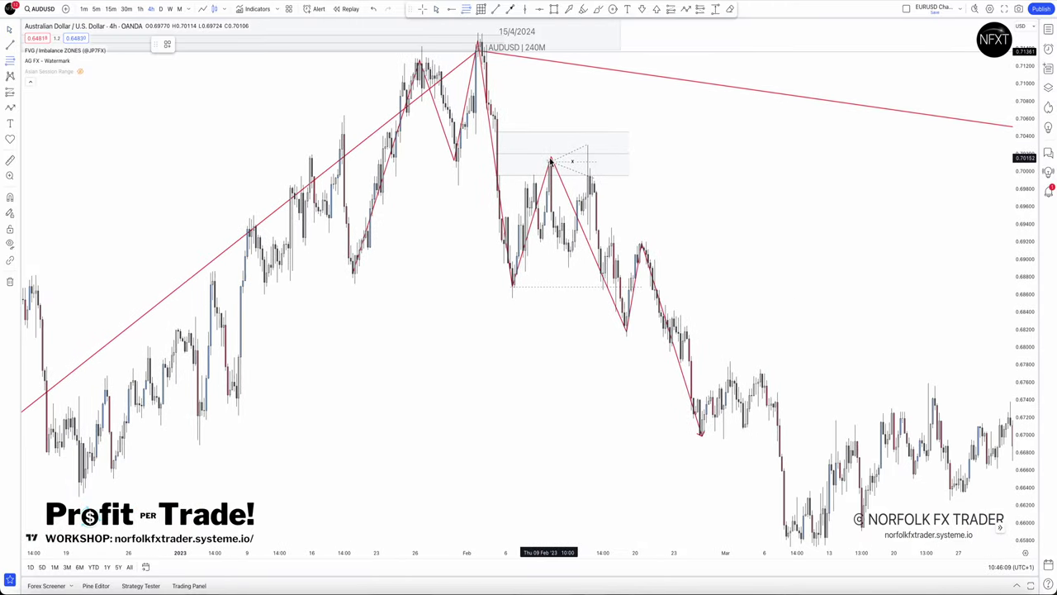
click(551, 159)
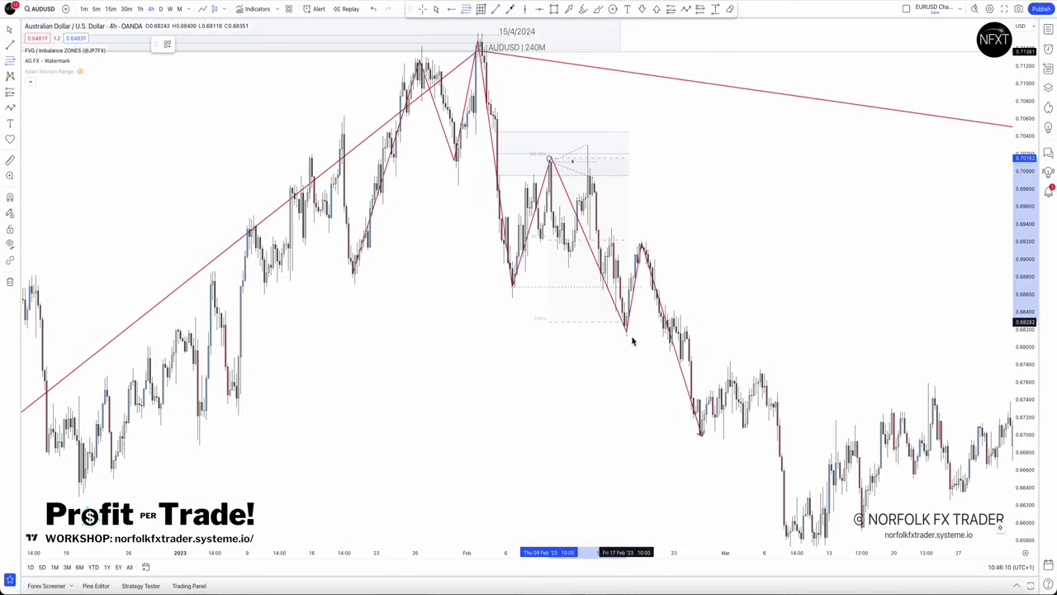
click(713, 330)
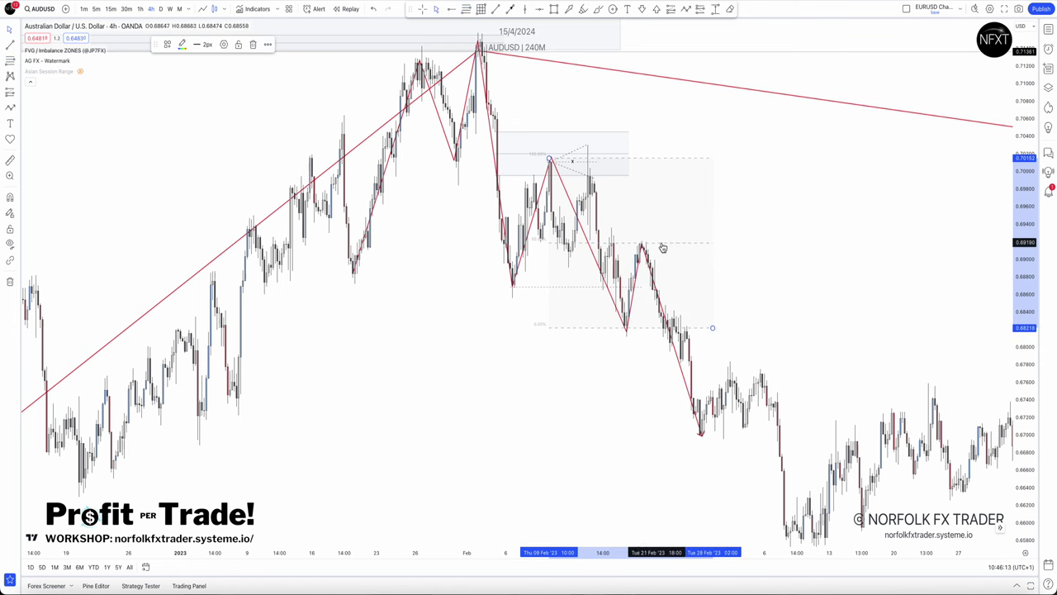
click(664, 246)
Step: Draw a supply zone rectangle from the 16 February high to about 22 February, spanning about 0.6901 to 0.6935
scroll(579, 247, right, 5)
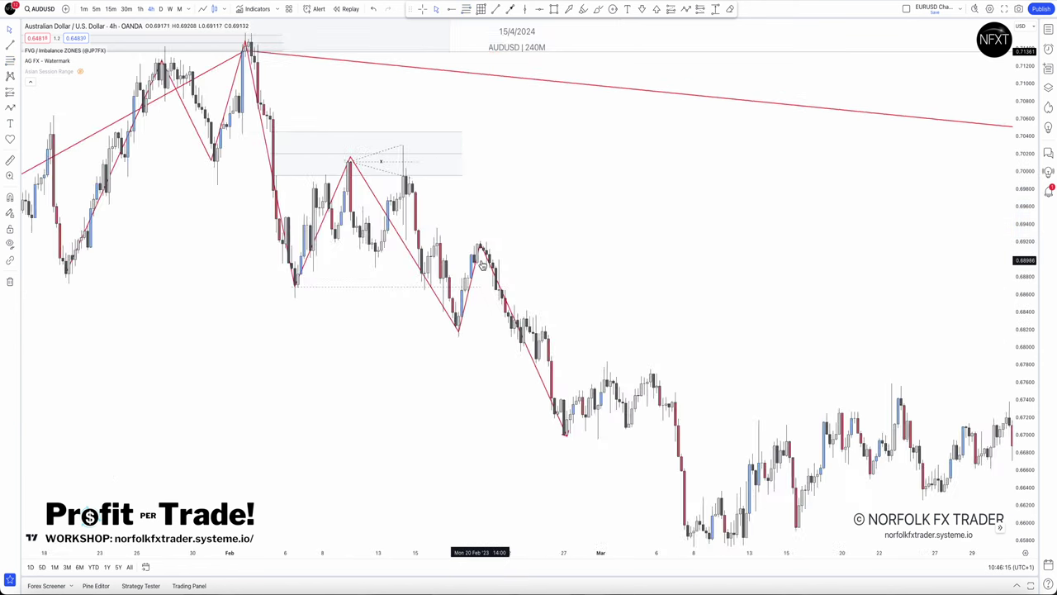
drag(742, 236, 953, 238)
scroll(911, 276, up, 3)
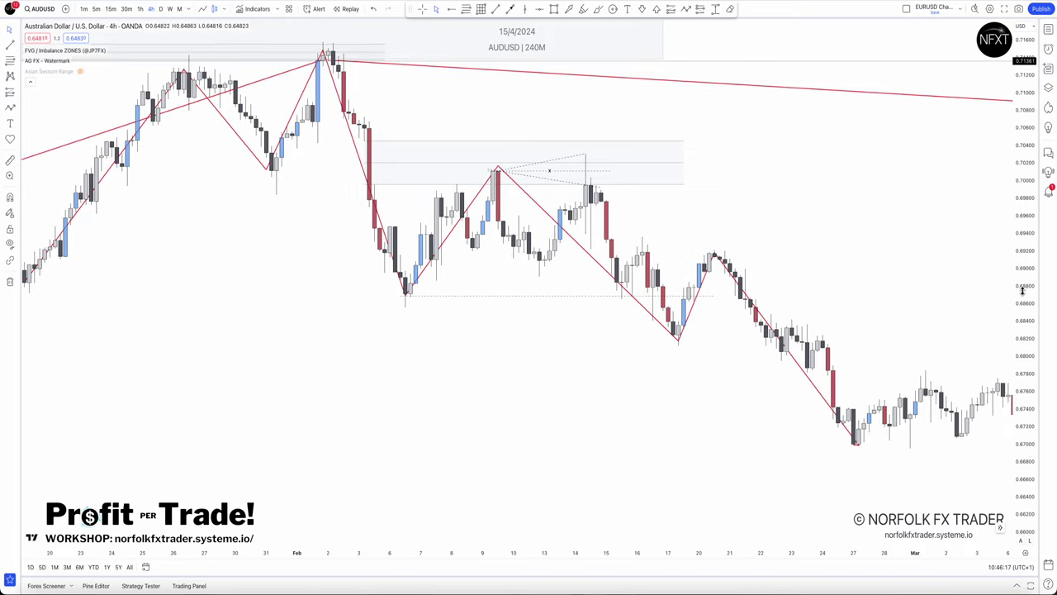
drag(1023, 292, 1024, 152)
drag(659, 268, 607, 238)
click(556, 11)
click(586, 228)
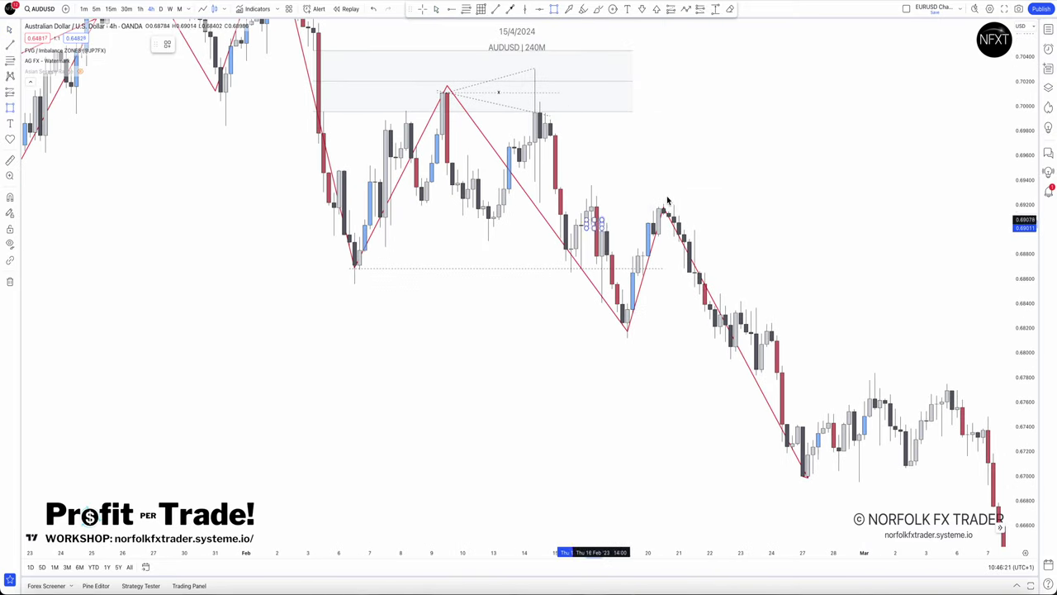
click(716, 188)
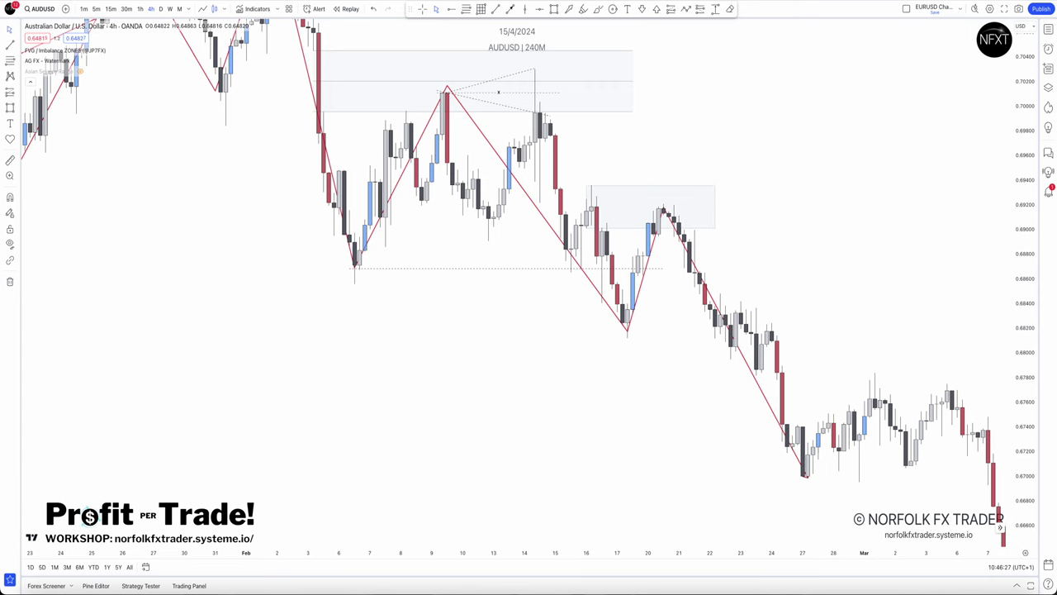
Step: Try a larger supply zone from the 14 February candle, spanning about 0.6941 to 0.7031, and remove it
click(534, 180)
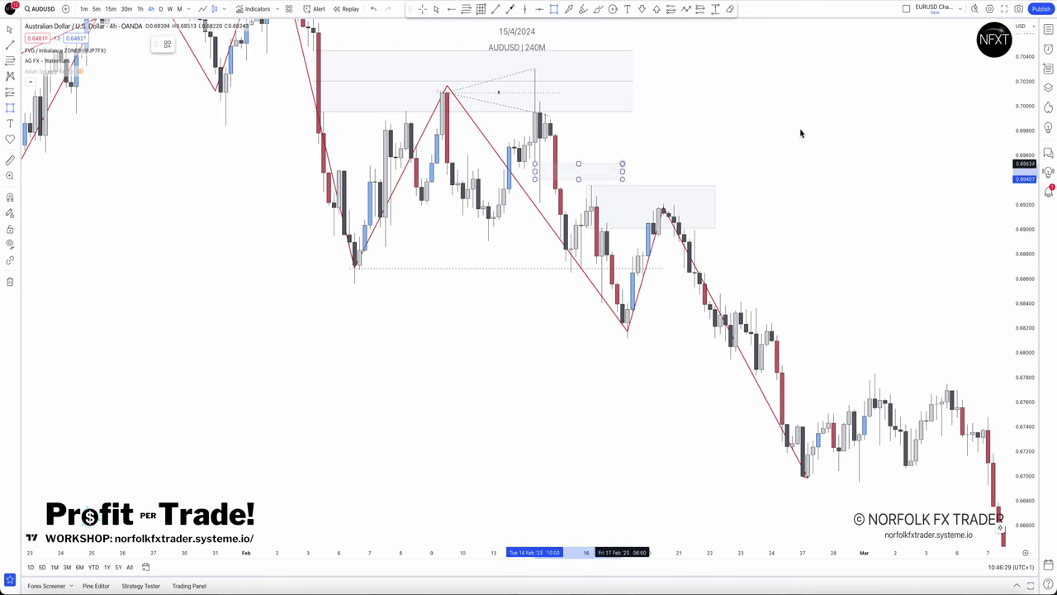
click(834, 215)
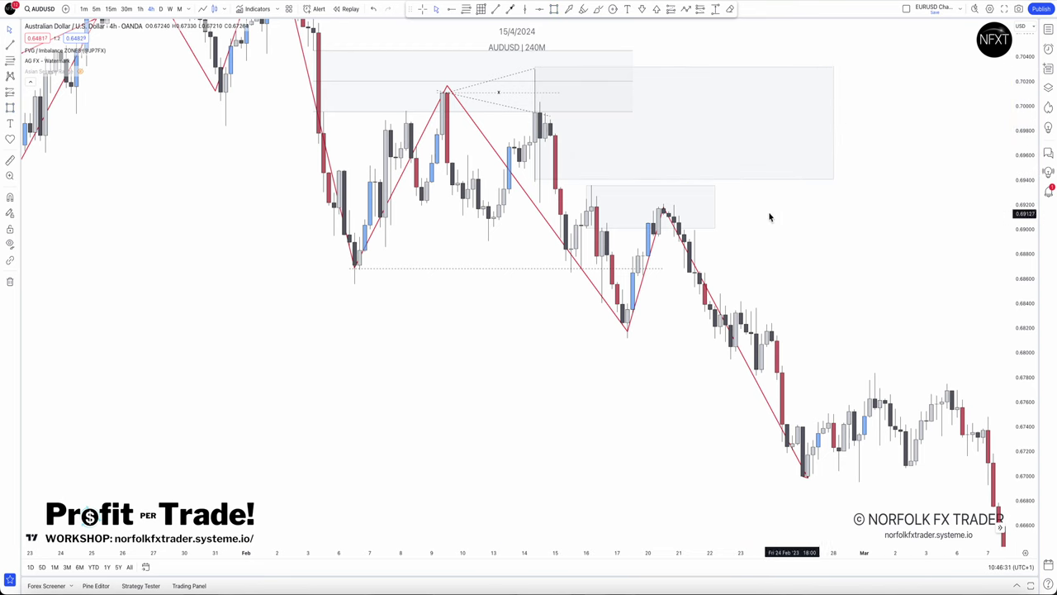
click(536, 180)
key(Delete)
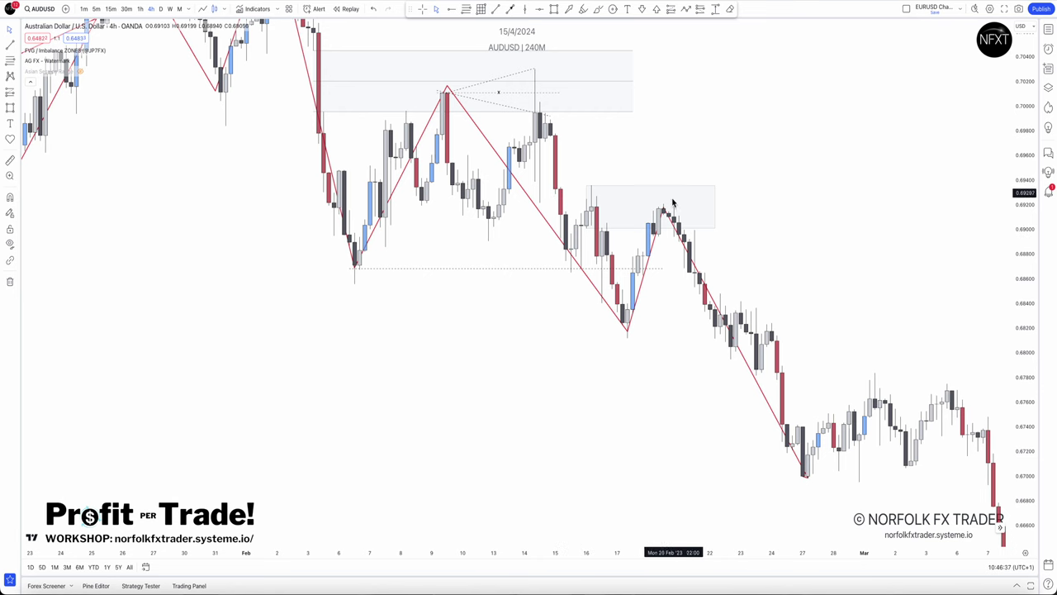
Step: Draw a horizontal dotted line at 0.69057 from 16 to 20 February inside the supply zone
click(606, 223)
click(666, 223)
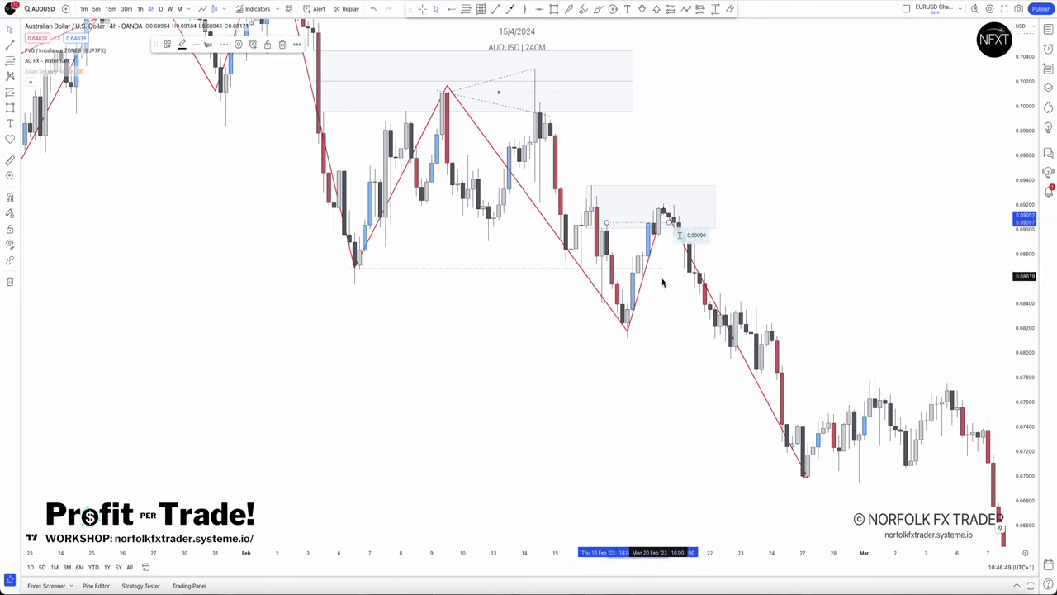
click(661, 279)
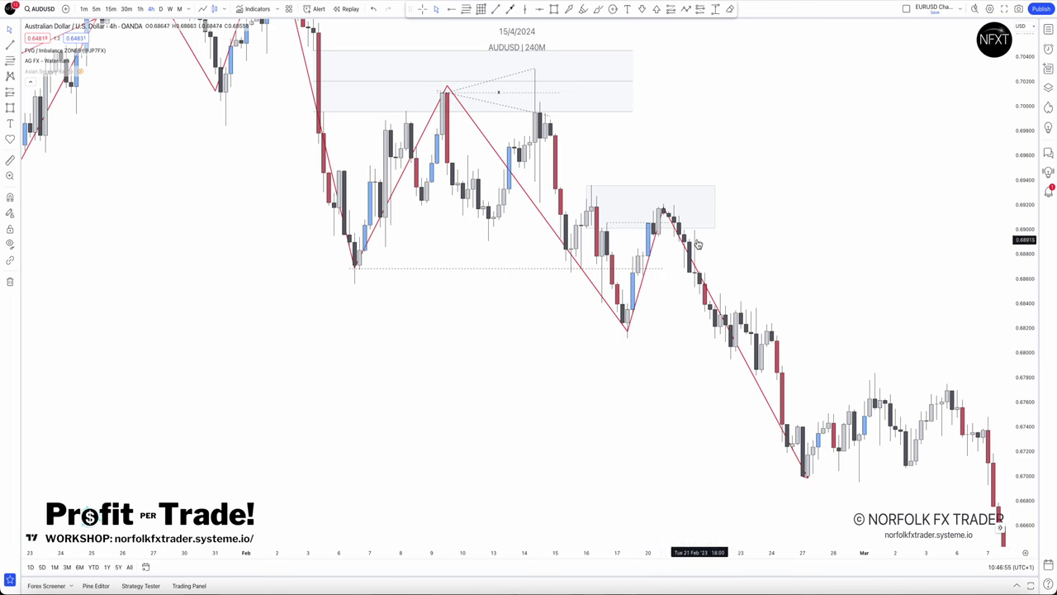
Step: Try a small zone rectangle from 19 to 22 February below the existing supply zone, spanning about 0.6882 to 0.6895
click(553, 9)
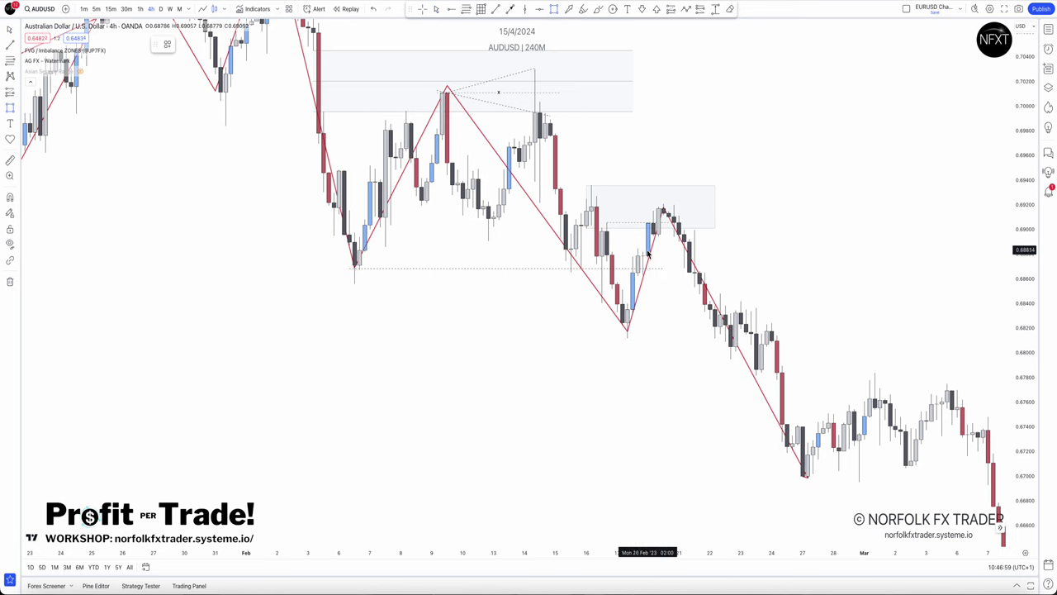
click(645, 252)
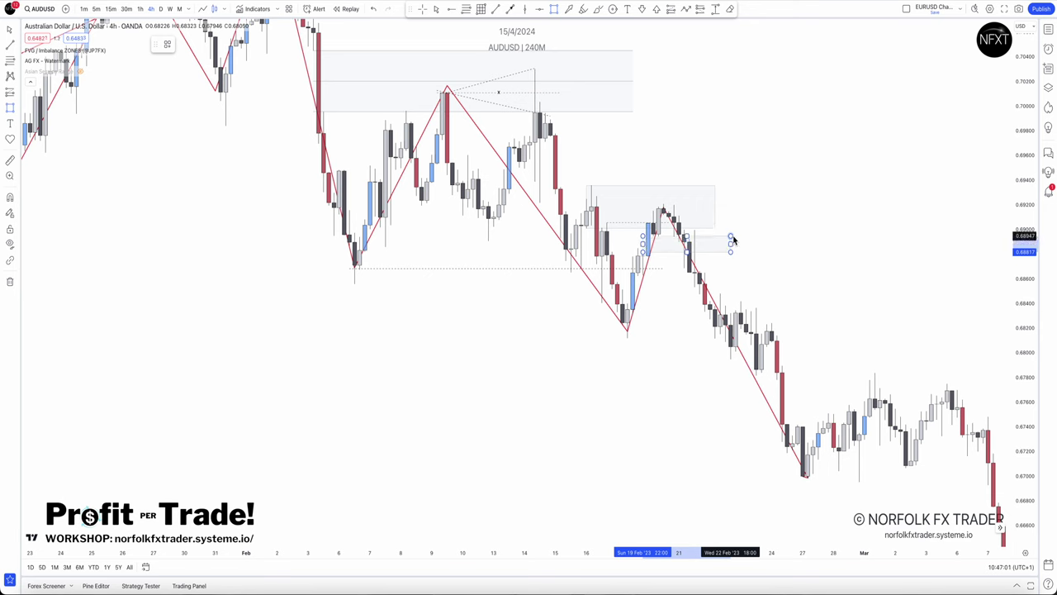
click(732, 240)
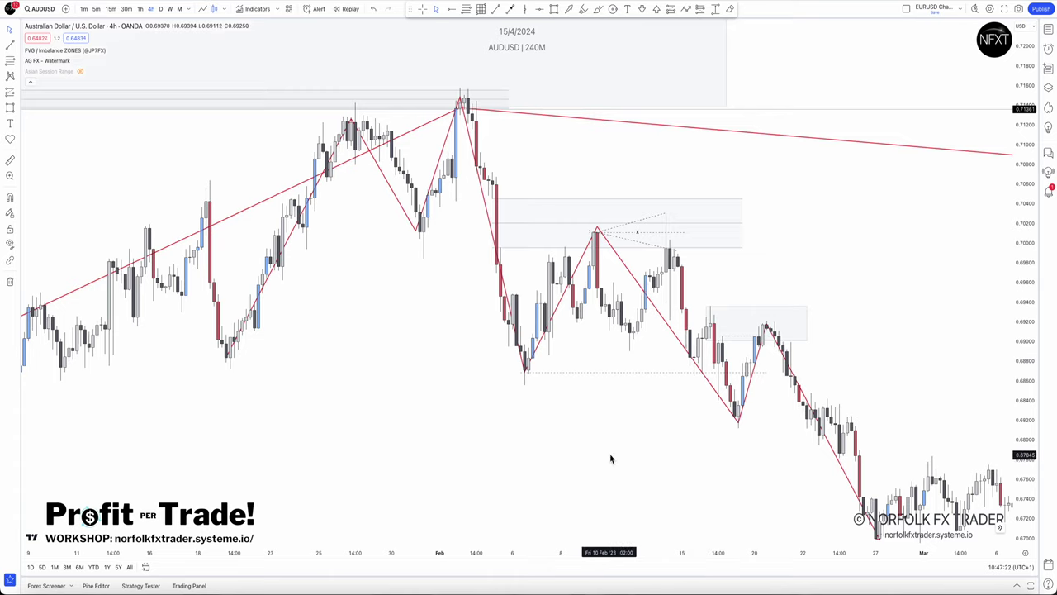
Step: Examine the 4-hour structure around the marked swings and supply zones from January through March 2023
drag(609, 455, 593, 420)
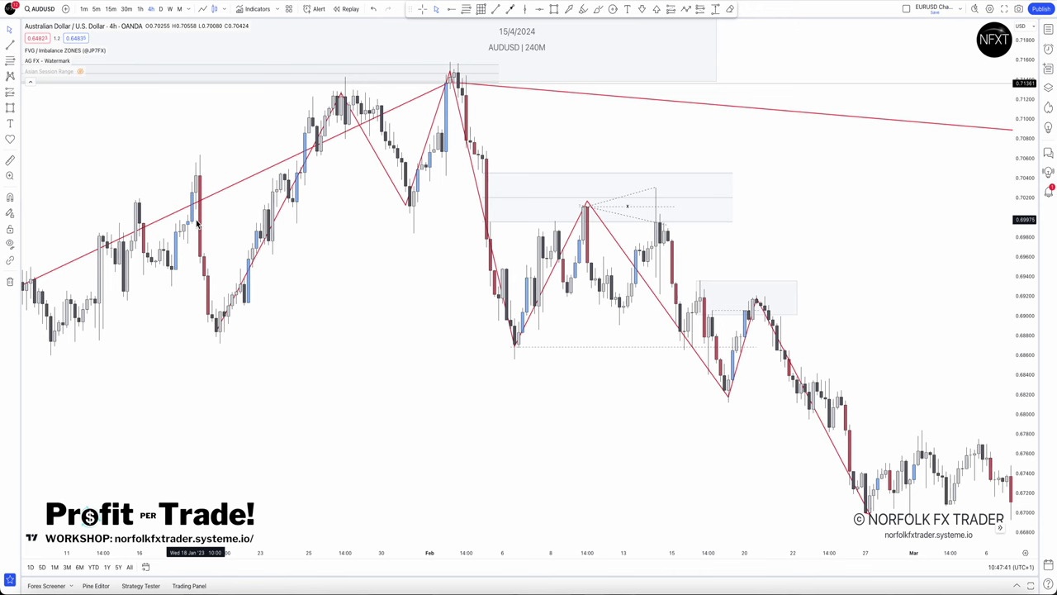
scroll(818, 281, right, 5)
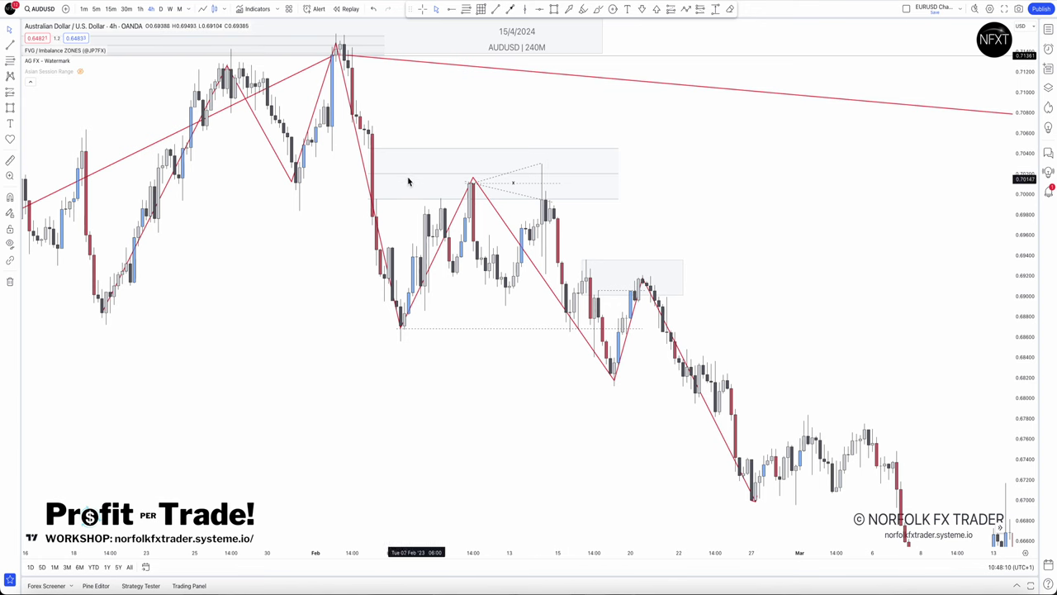
scroll(356, 177, down, 3)
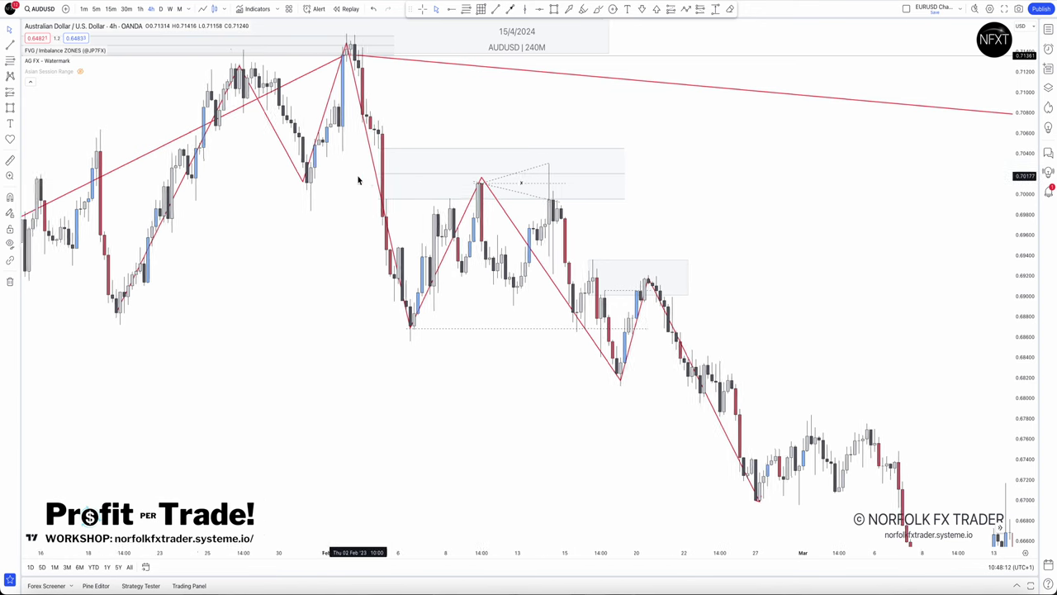
drag(1031, 178, 1027, 403)
drag(916, 323, 871, 330)
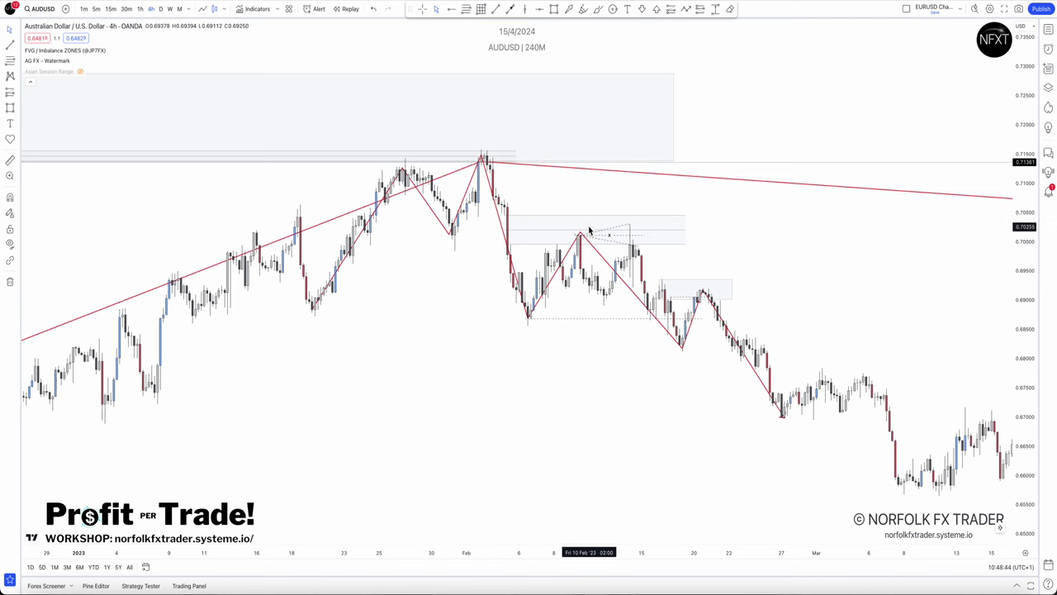
scroll(873, 288, down, 2)
drag(873, 287, 761, 265)
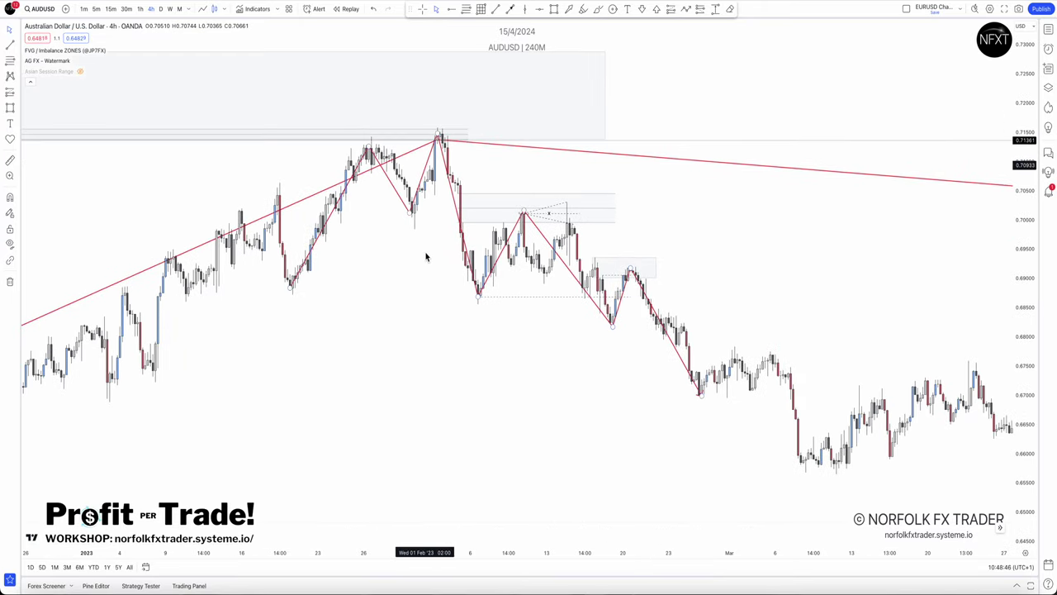
drag(824, 328, 746, 302)
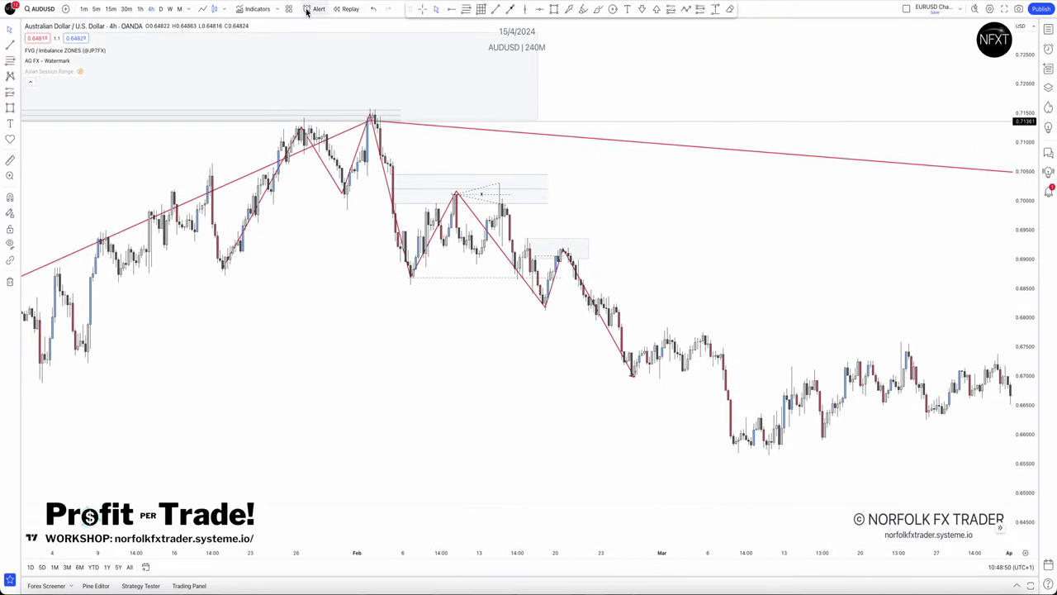
Step: Switch the price display from candles to a line chart and review the larger swings of 2022
click(203, 12)
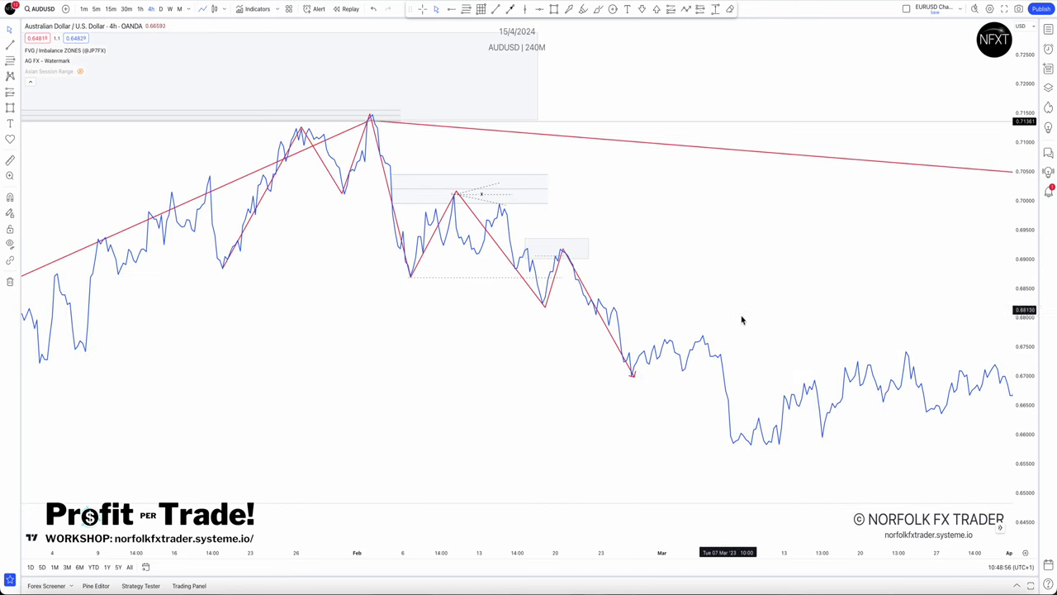
drag(738, 319, 545, 243)
scroll(543, 249, down, 8)
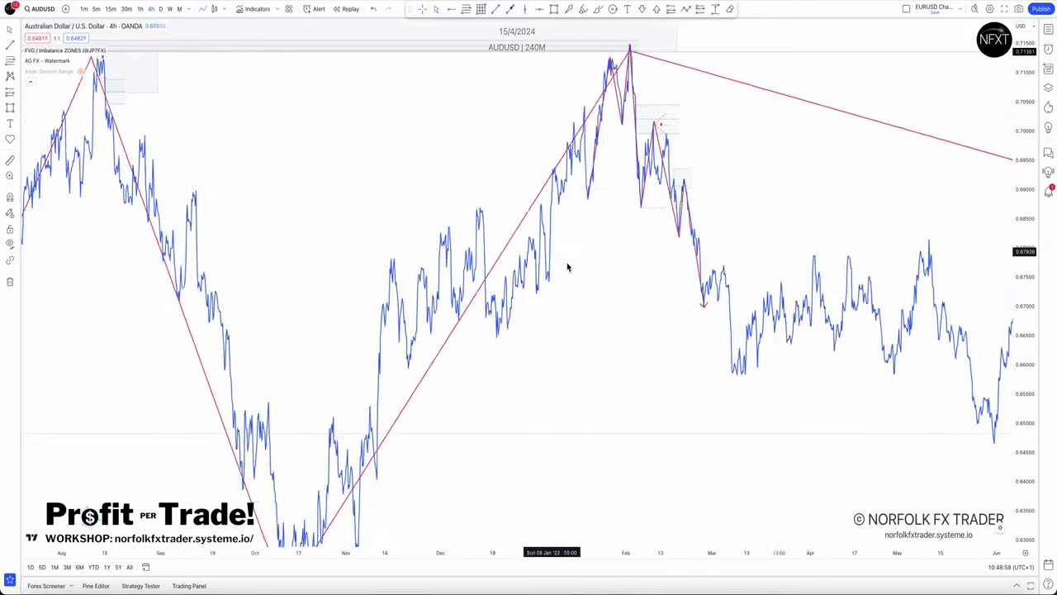
scroll(856, 406, left, 10)
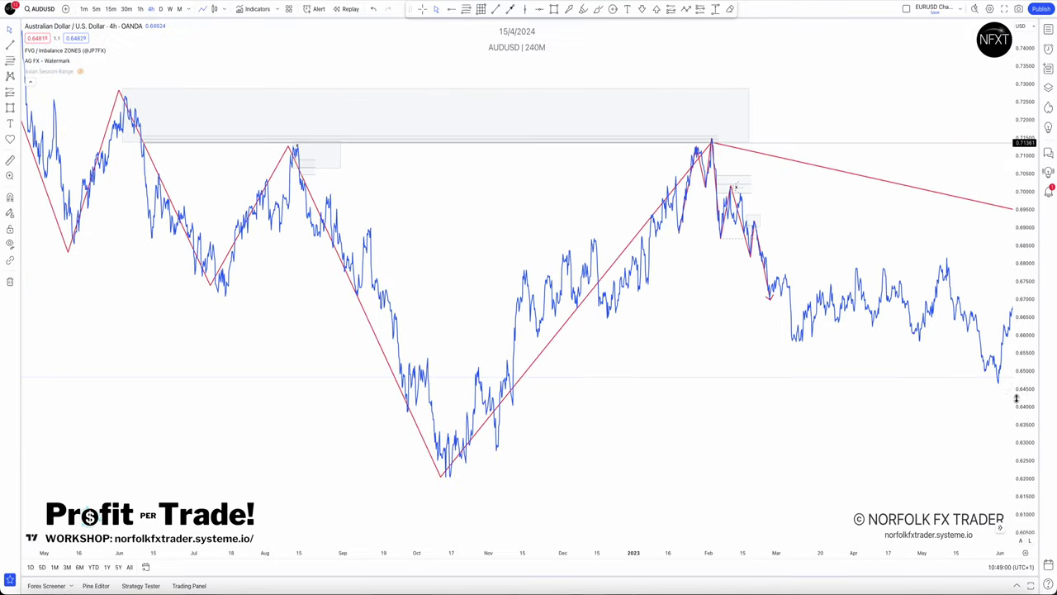
scroll(665, 382, up, 5)
drag(666, 383, 551, 231)
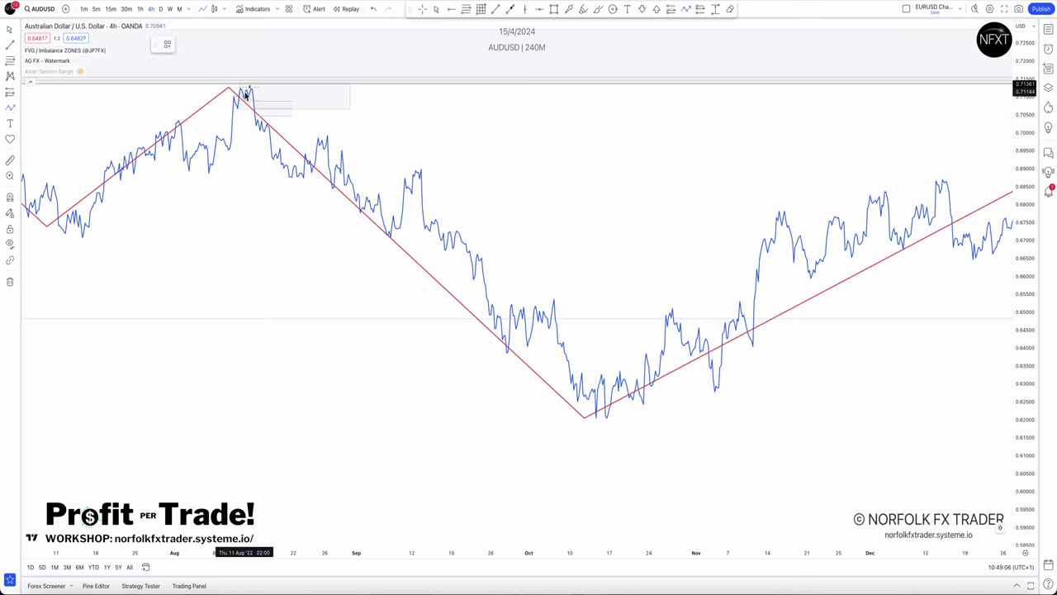
click(228, 147)
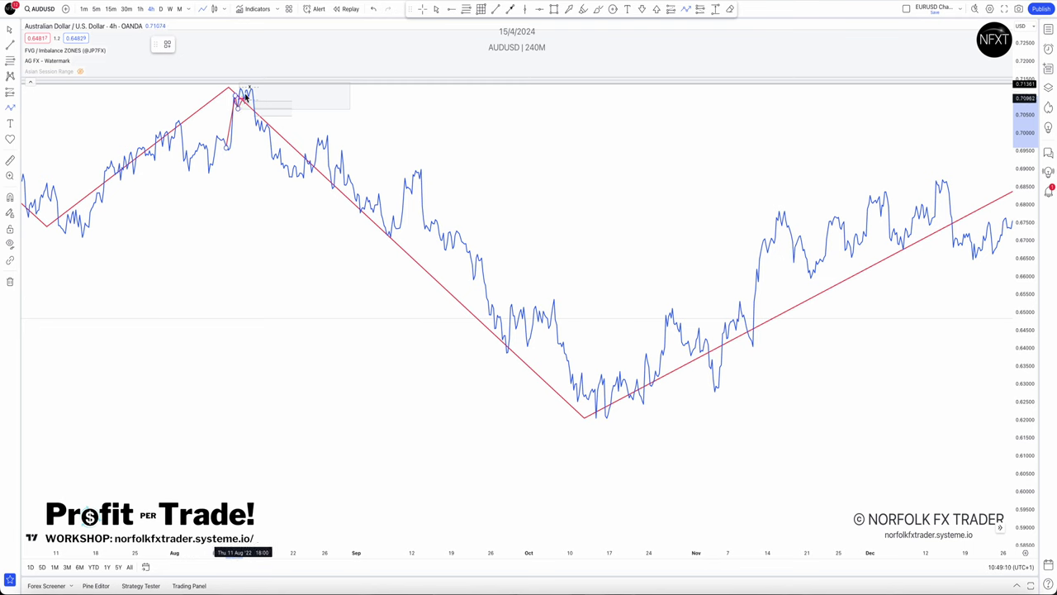
click(282, 150)
click(291, 180)
click(292, 166)
double_click(302, 181)
key(Delete)
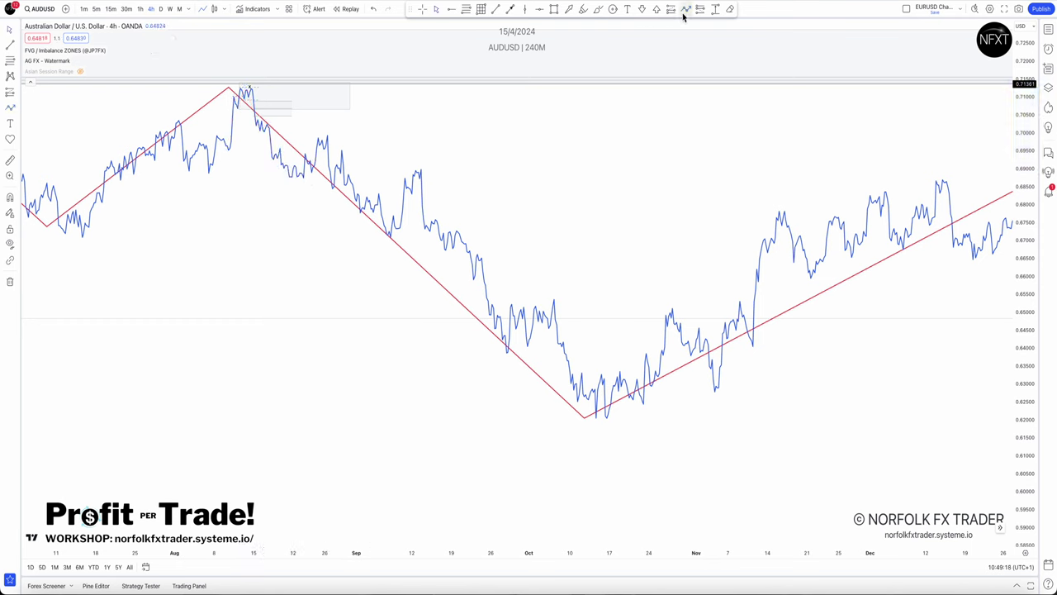
Step: Draw a path along the 4-hour downtrend swings from the early August 2022 low and high to the mid-October low at about 0.620
click(208, 172)
click(246, 87)
click(298, 182)
click(330, 133)
click(334, 192)
click(342, 151)
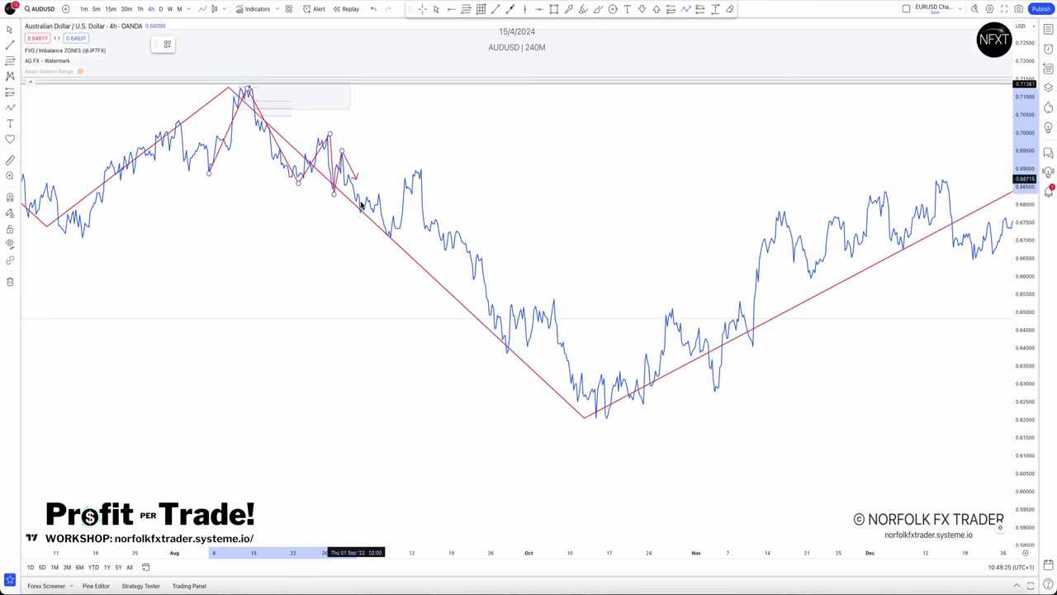
click(387, 236)
click(421, 167)
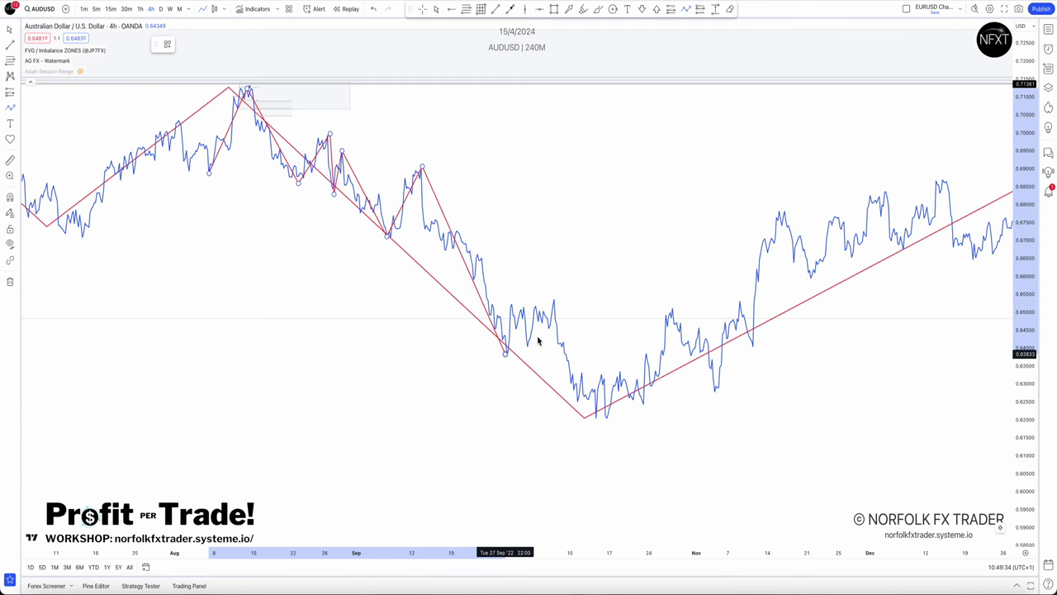
click(551, 295)
click(595, 417)
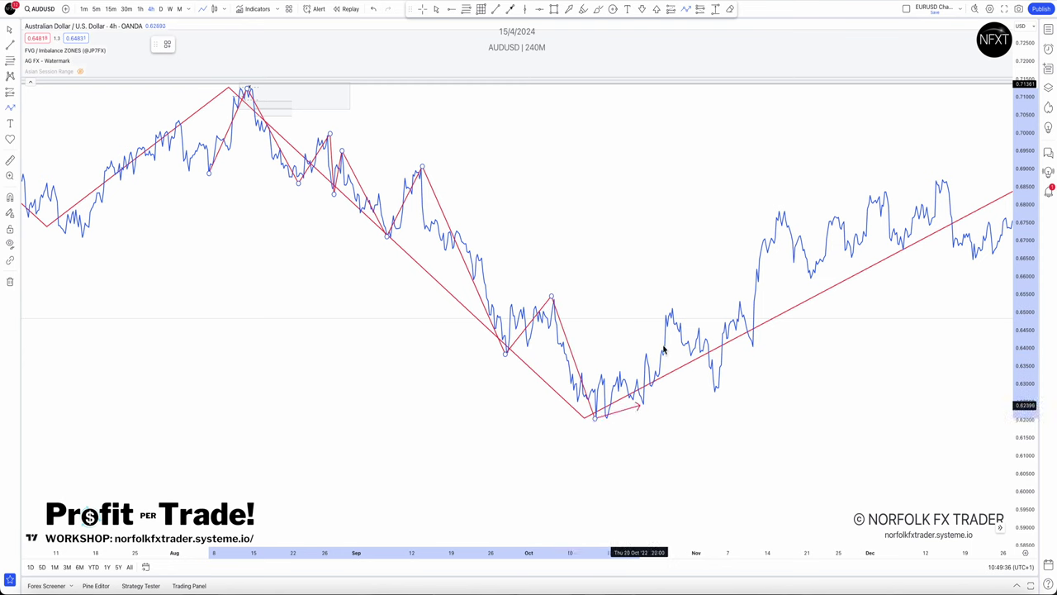
Step: Extend the path along the uptrend swings from late October 2022 and finish it at the mid-December high
click(671, 308)
click(714, 394)
click(781, 207)
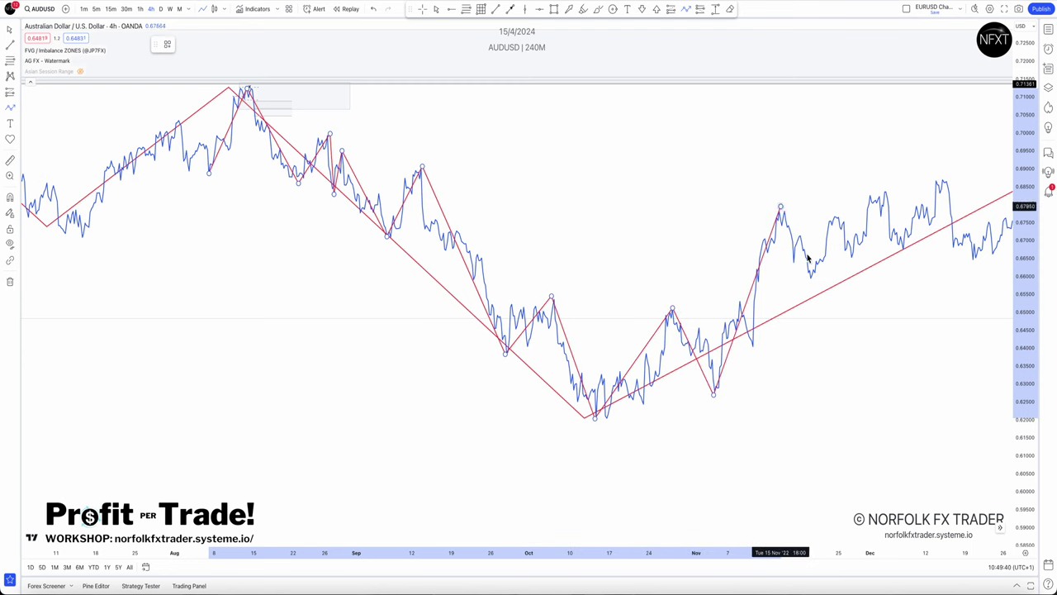
click(810, 281)
click(884, 193)
click(897, 247)
double_click(940, 176)
drag(908, 165, 894, 164)
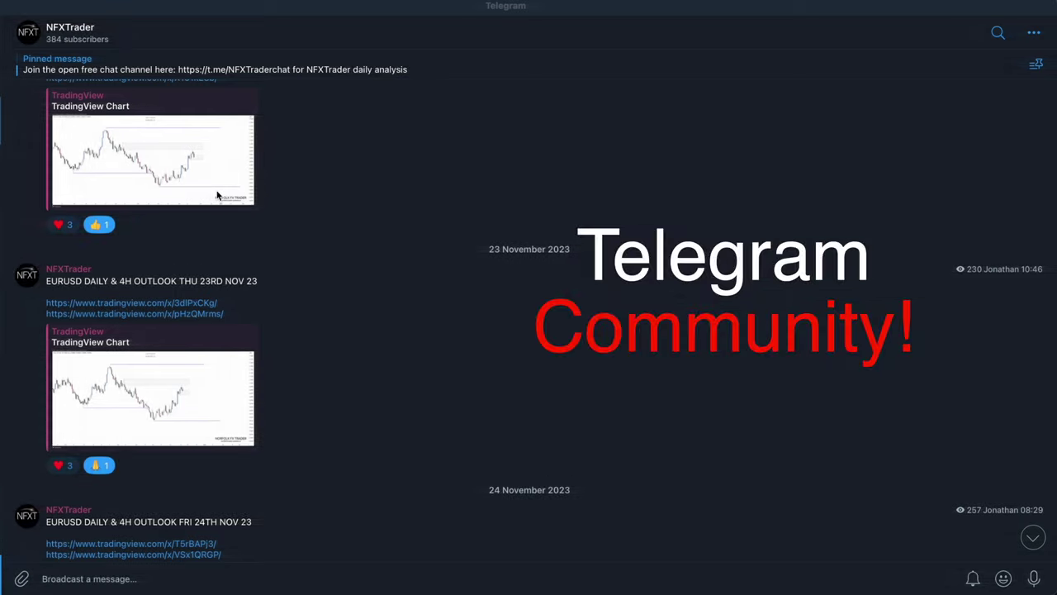
Step: Switch to Telegram and browse the NFXTrader channel's chart outlook posts from 23 to 26 November 2023
scroll(217, 195, down, 3)
scroll(218, 195, down, 2)
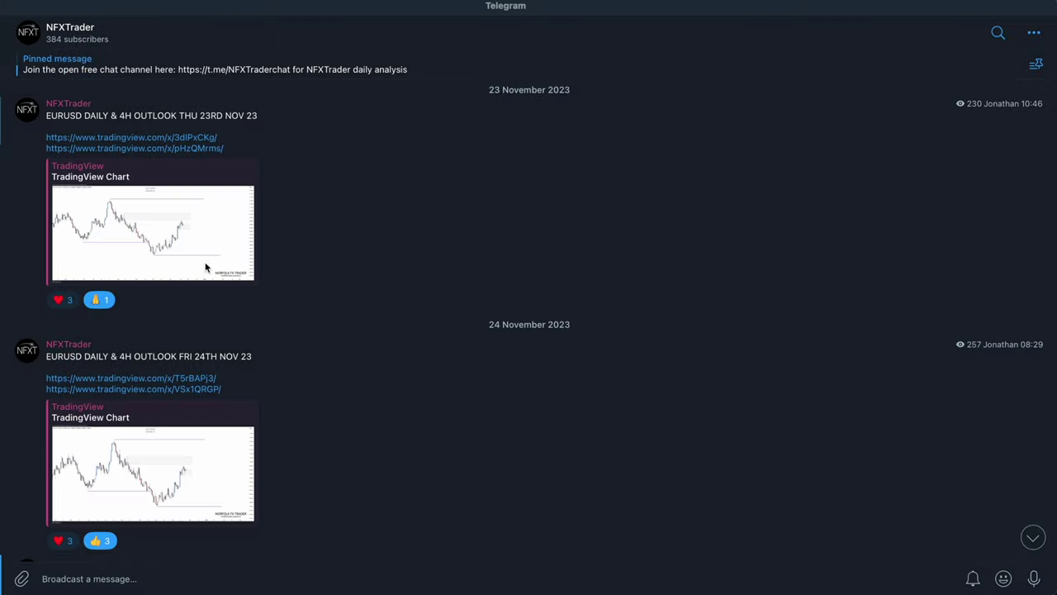
scroll(204, 262, down, 5)
scroll(206, 268, down, 6)
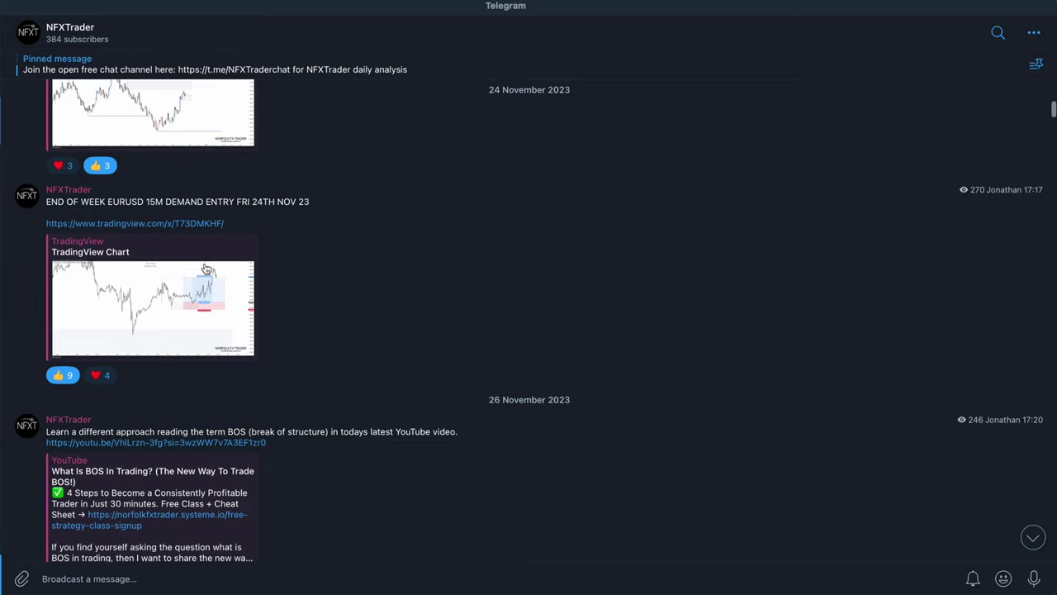
scroll(205, 267, down, 9)
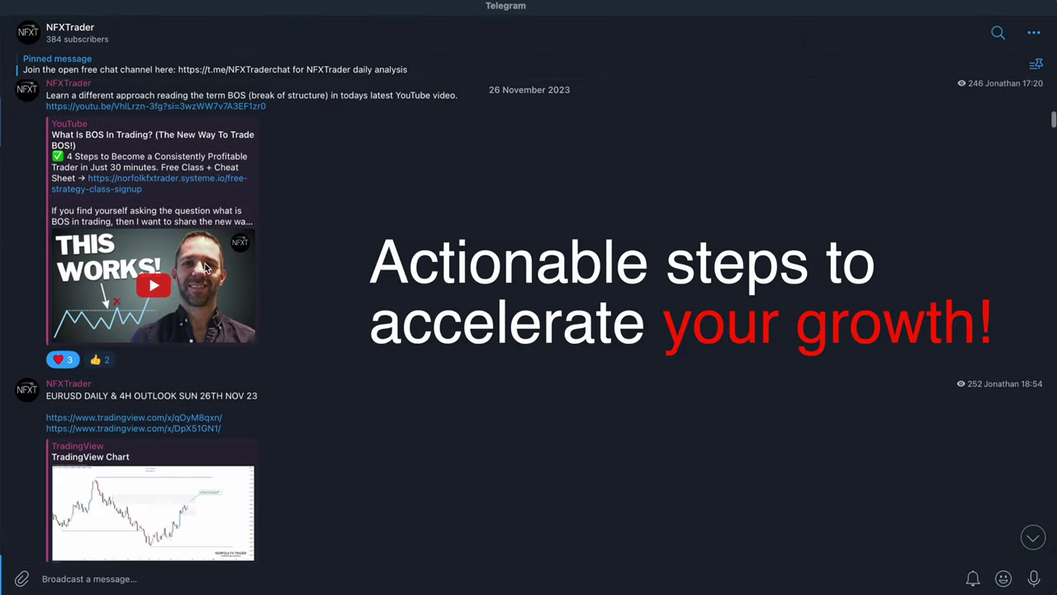